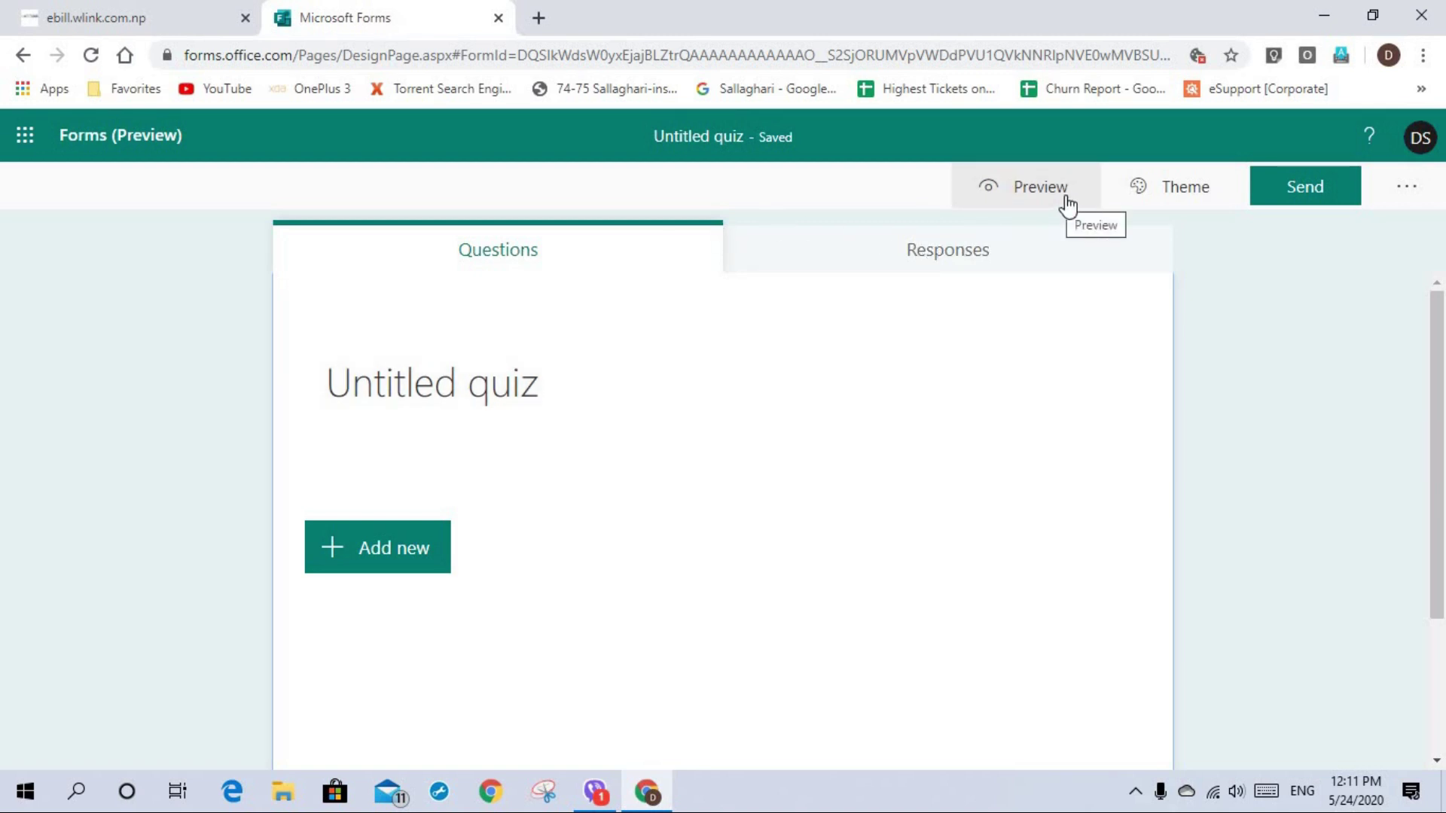
Replace the quiz's default title with "Nepal Info Quiz"
click(469, 377)
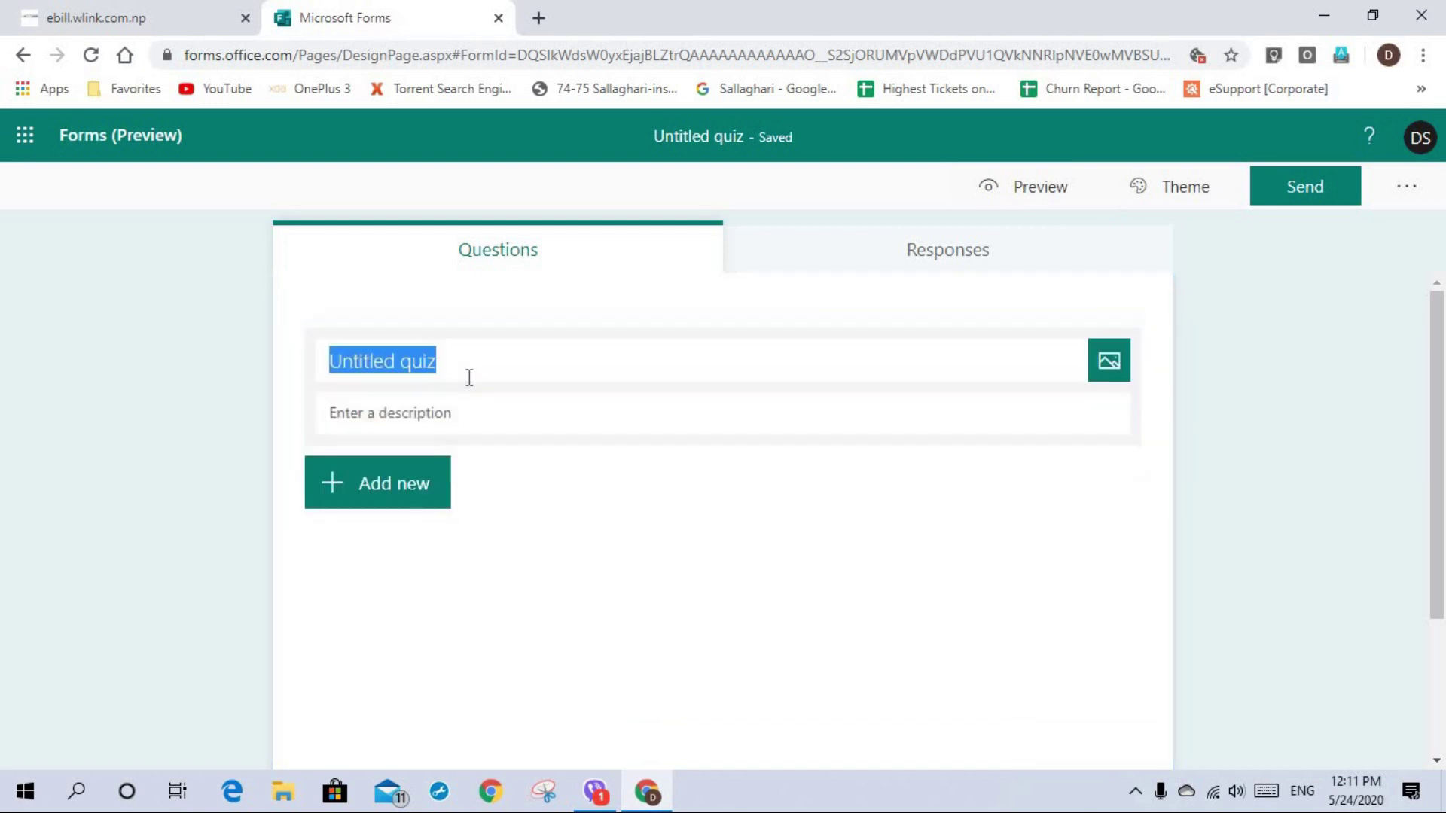
key(BackSpace)
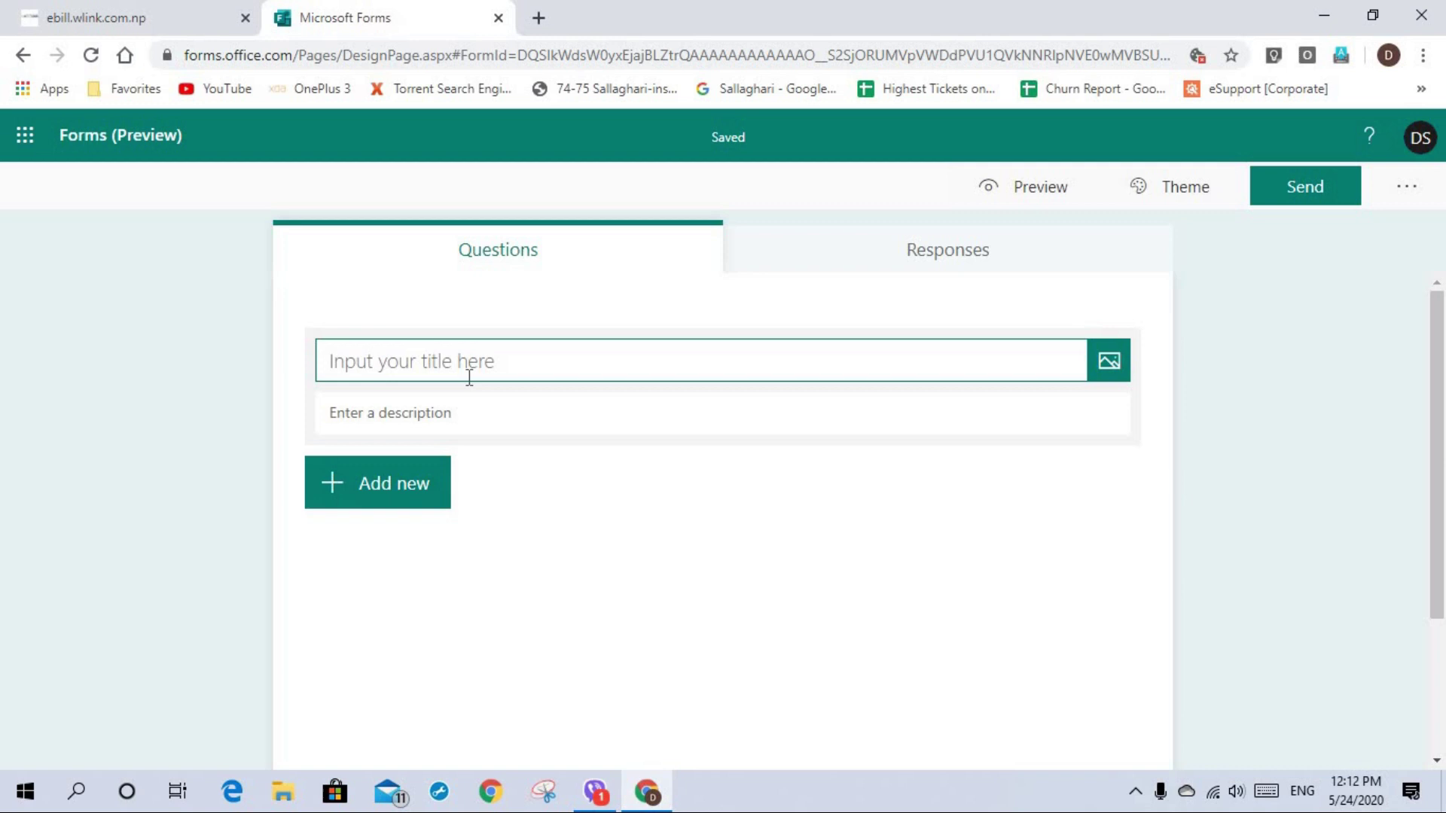
text(Nepal )
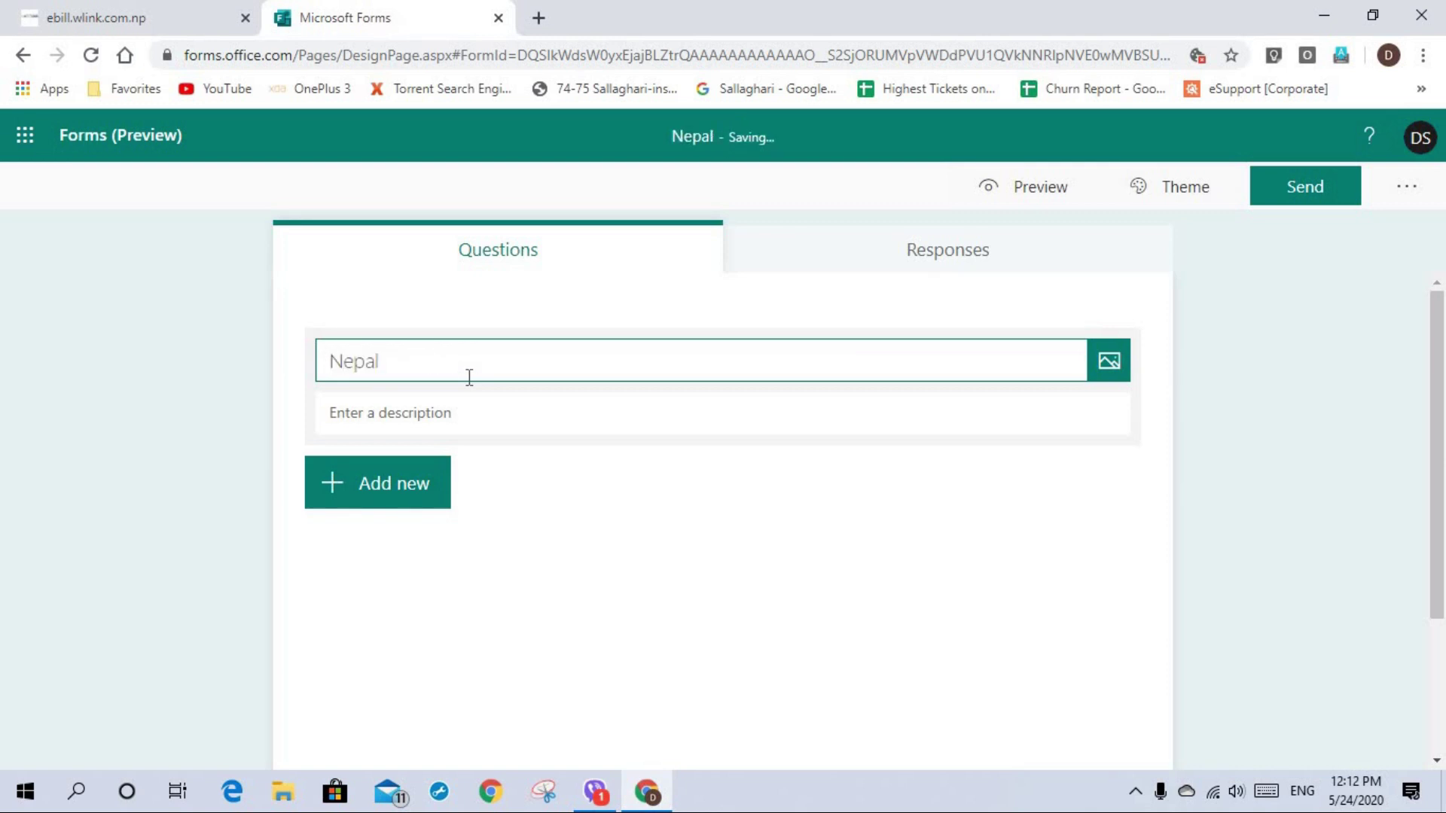
text(Info Q)
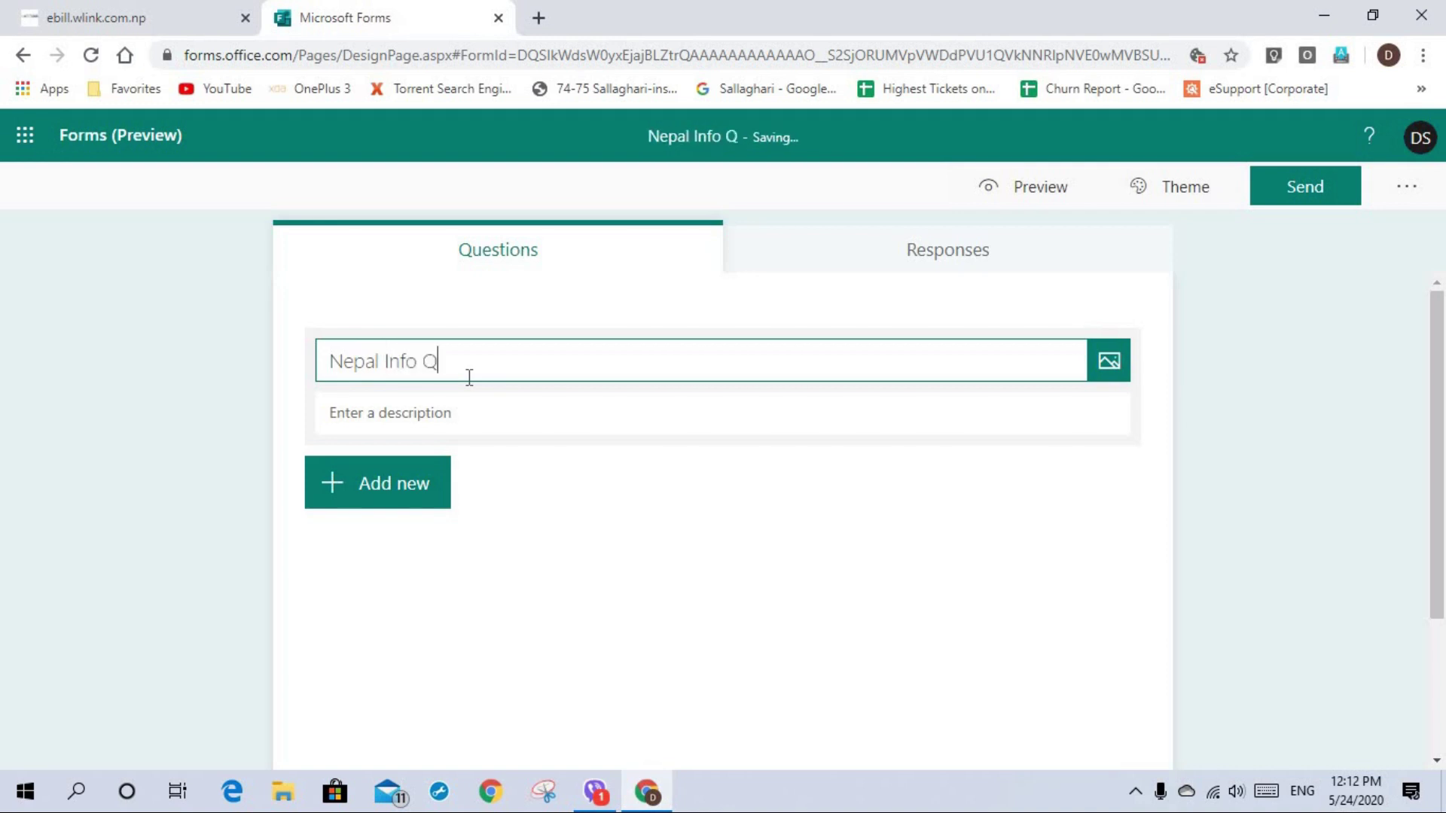
text(uiz)
Enter "It is related to information about Nepal" as the quiz description
click(448, 420)
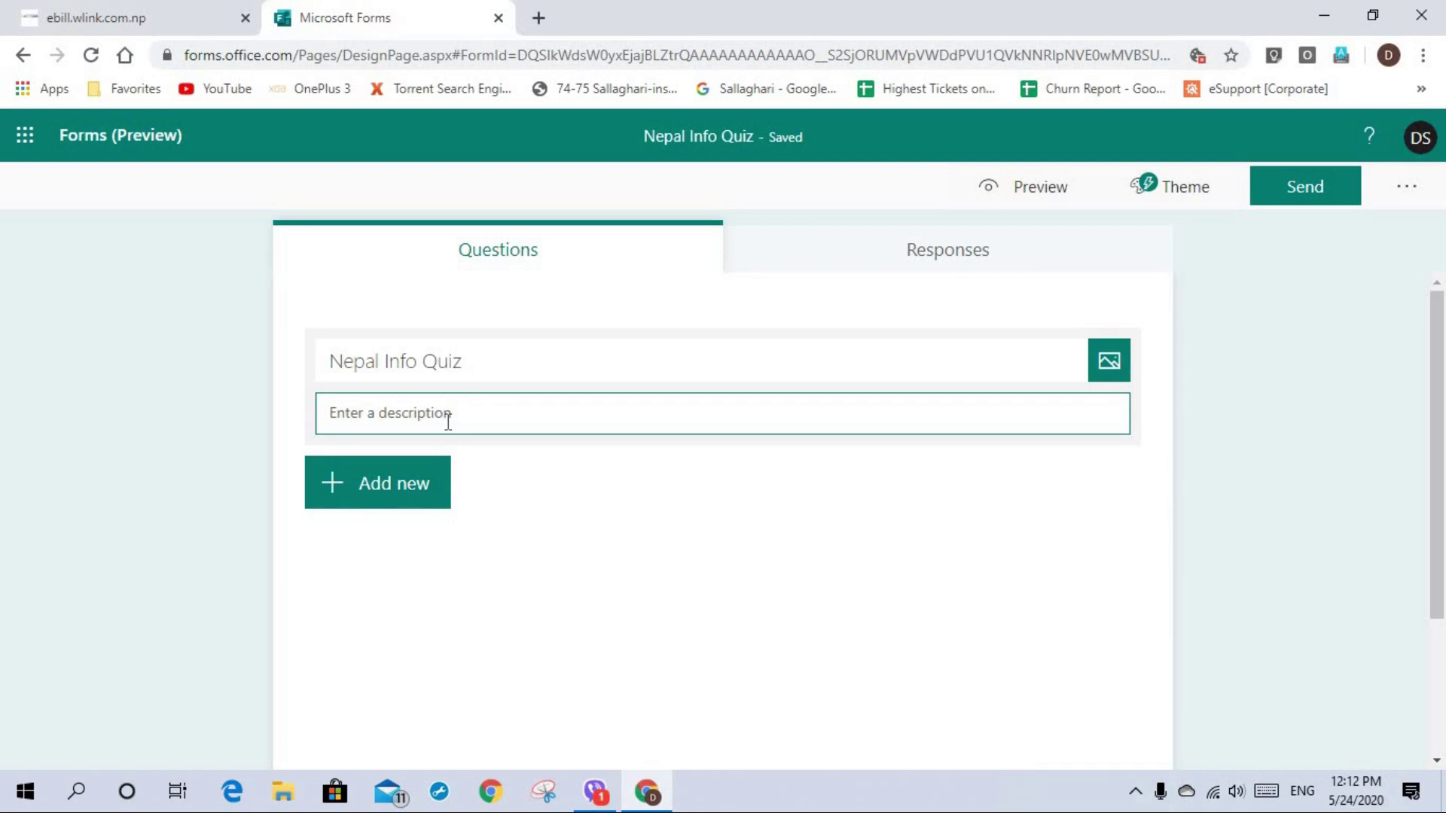
text(It)
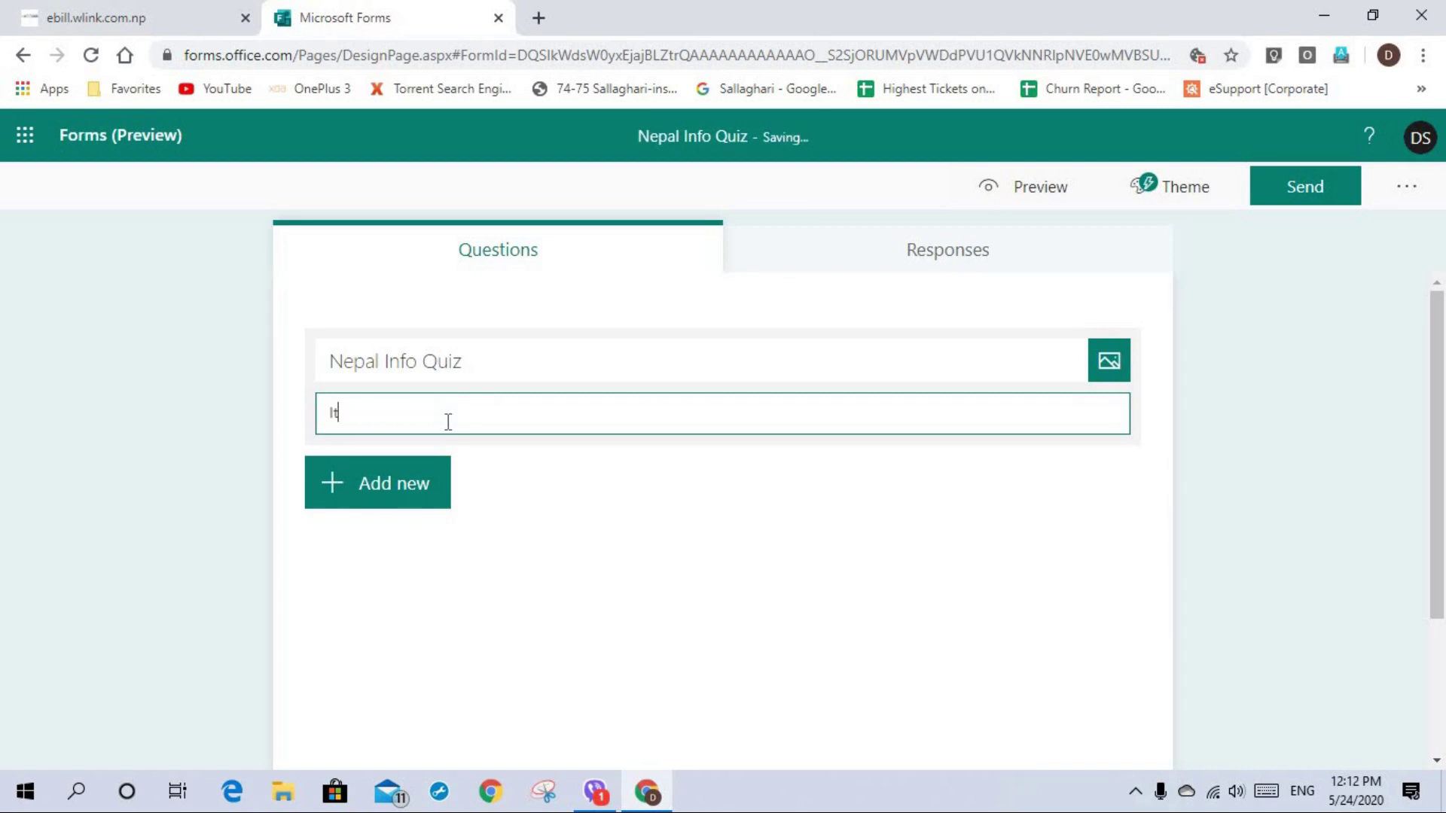
text( is related to information abou)
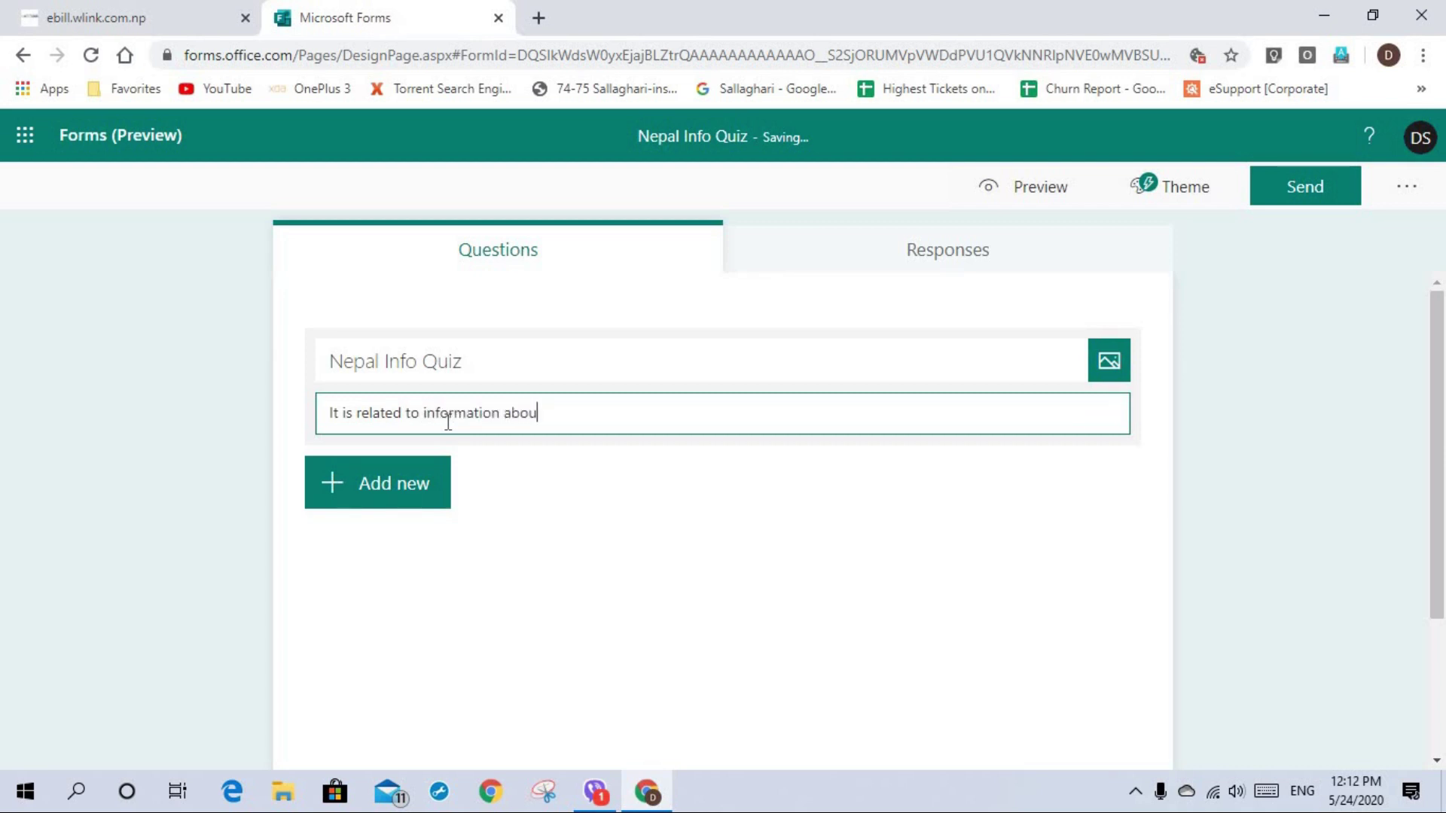
text(t Nepal)
click(578, 306)
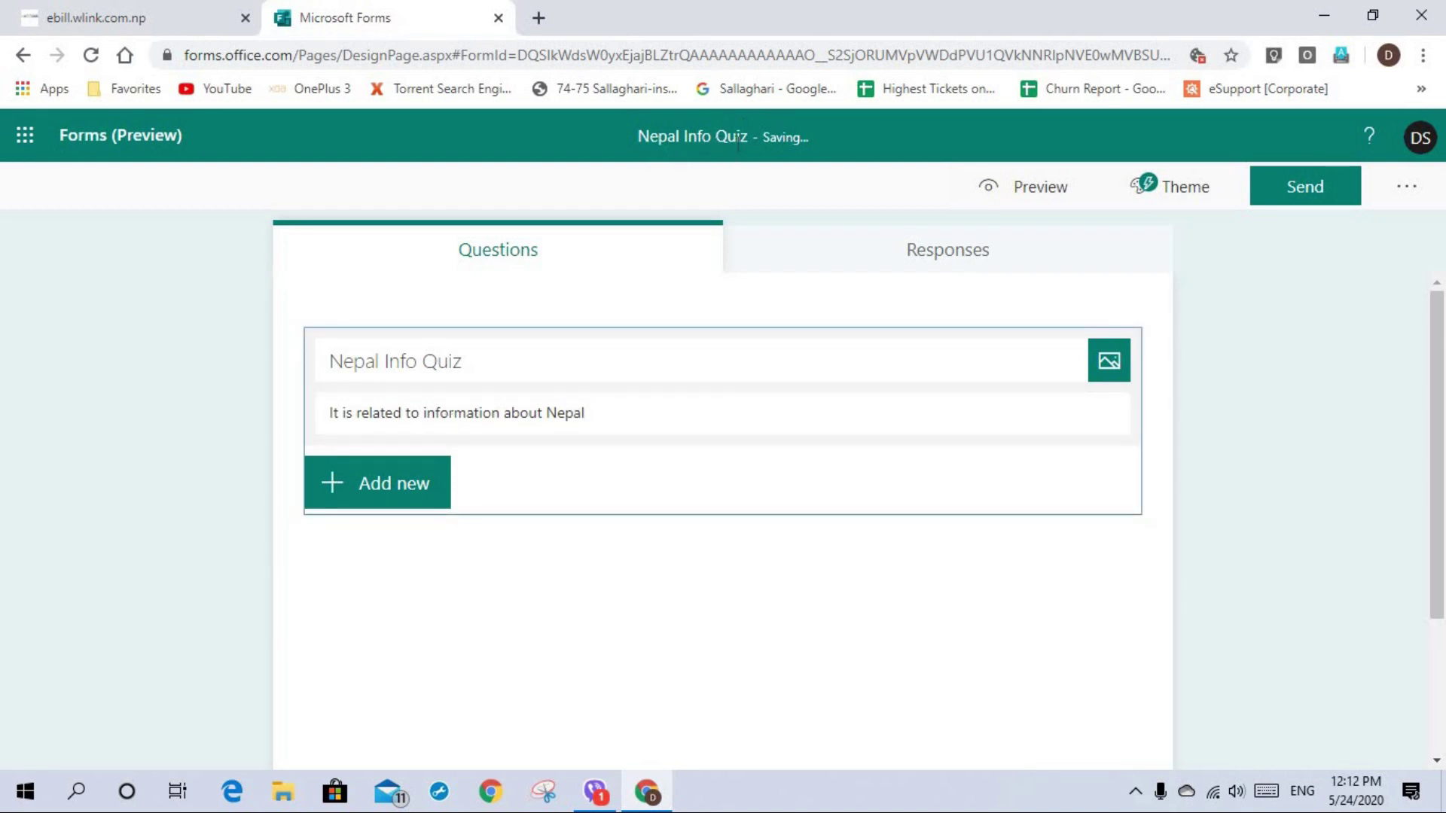
Add a choice question with the text "What is the capital city of Nepal ?"
click(332, 494)
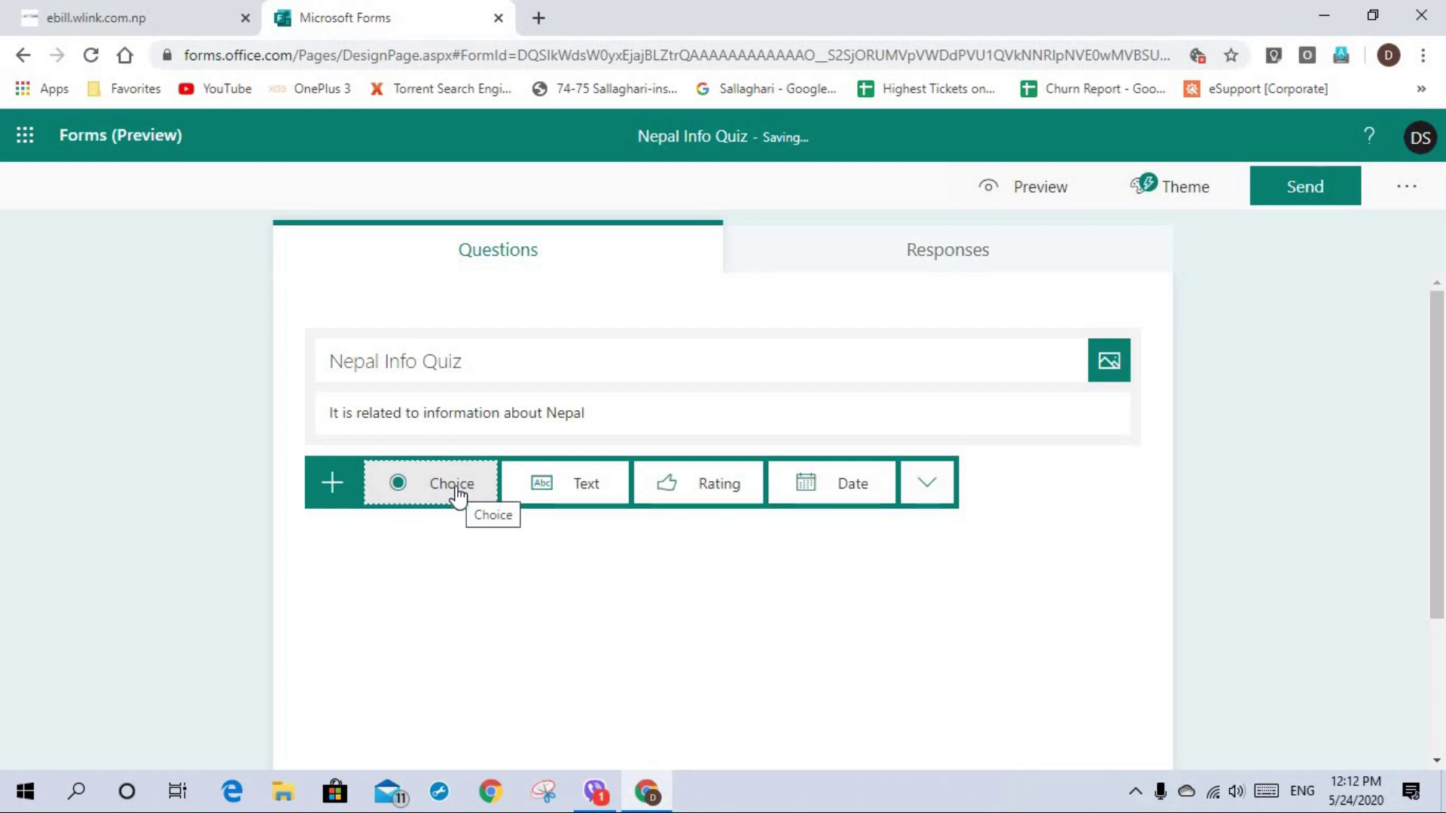
click(455, 486)
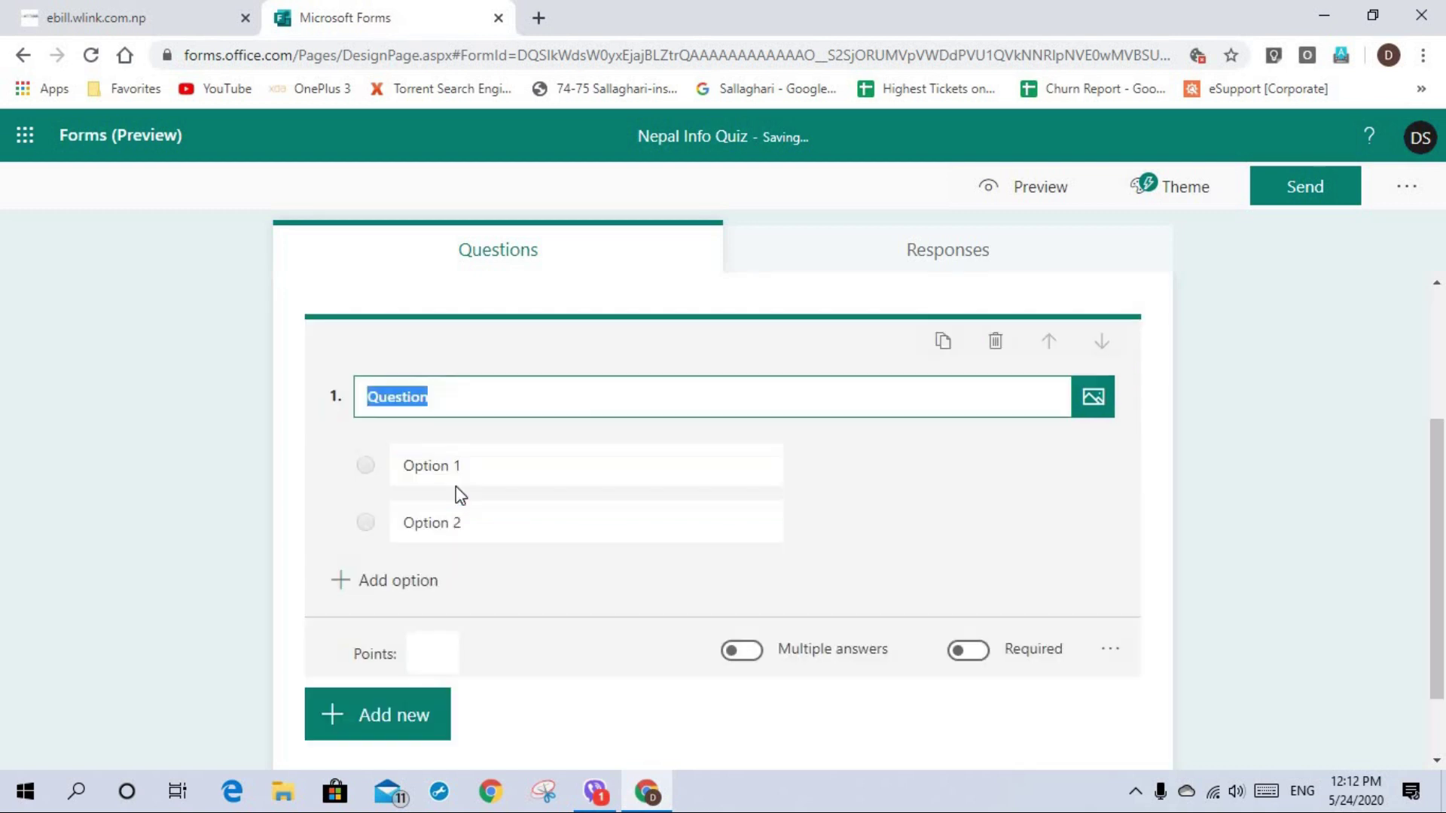
click(459, 403)
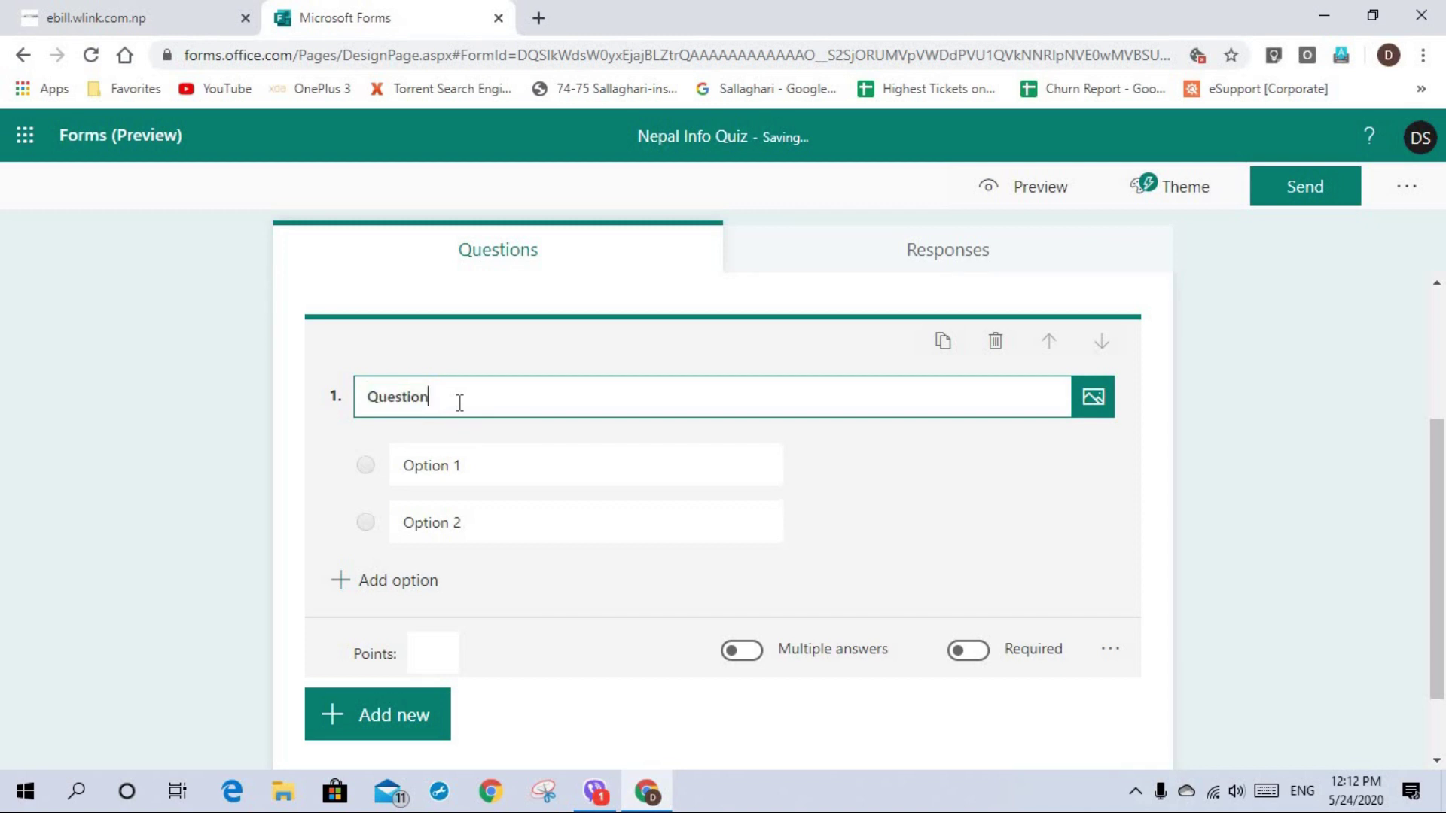
key(BackSpace)
key(BackSpace)
key(BackSpace)
key(BackSpace)
key(BackSpace)
key(BackSpace)
key(BackSpace)
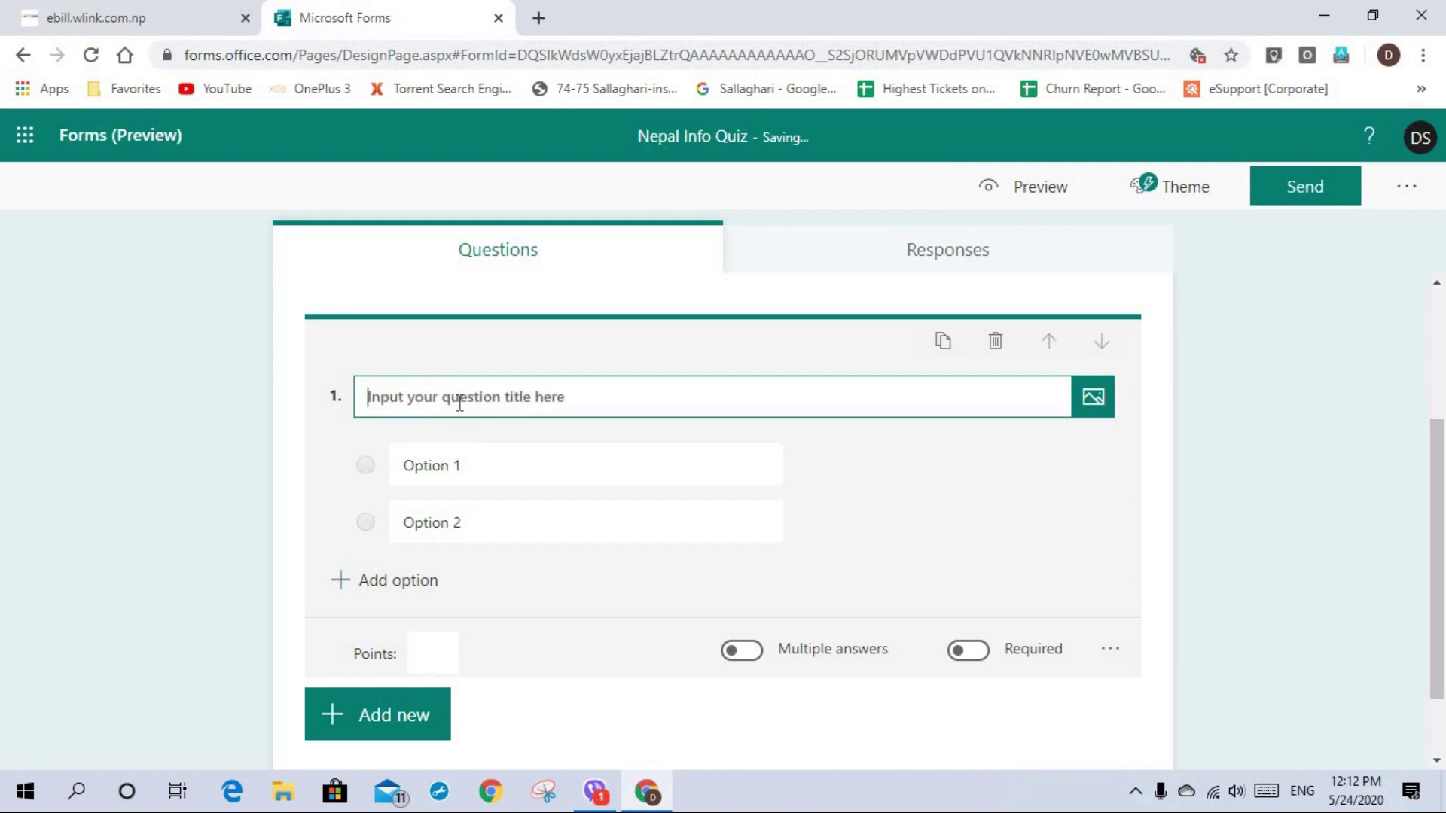
text(Wha)
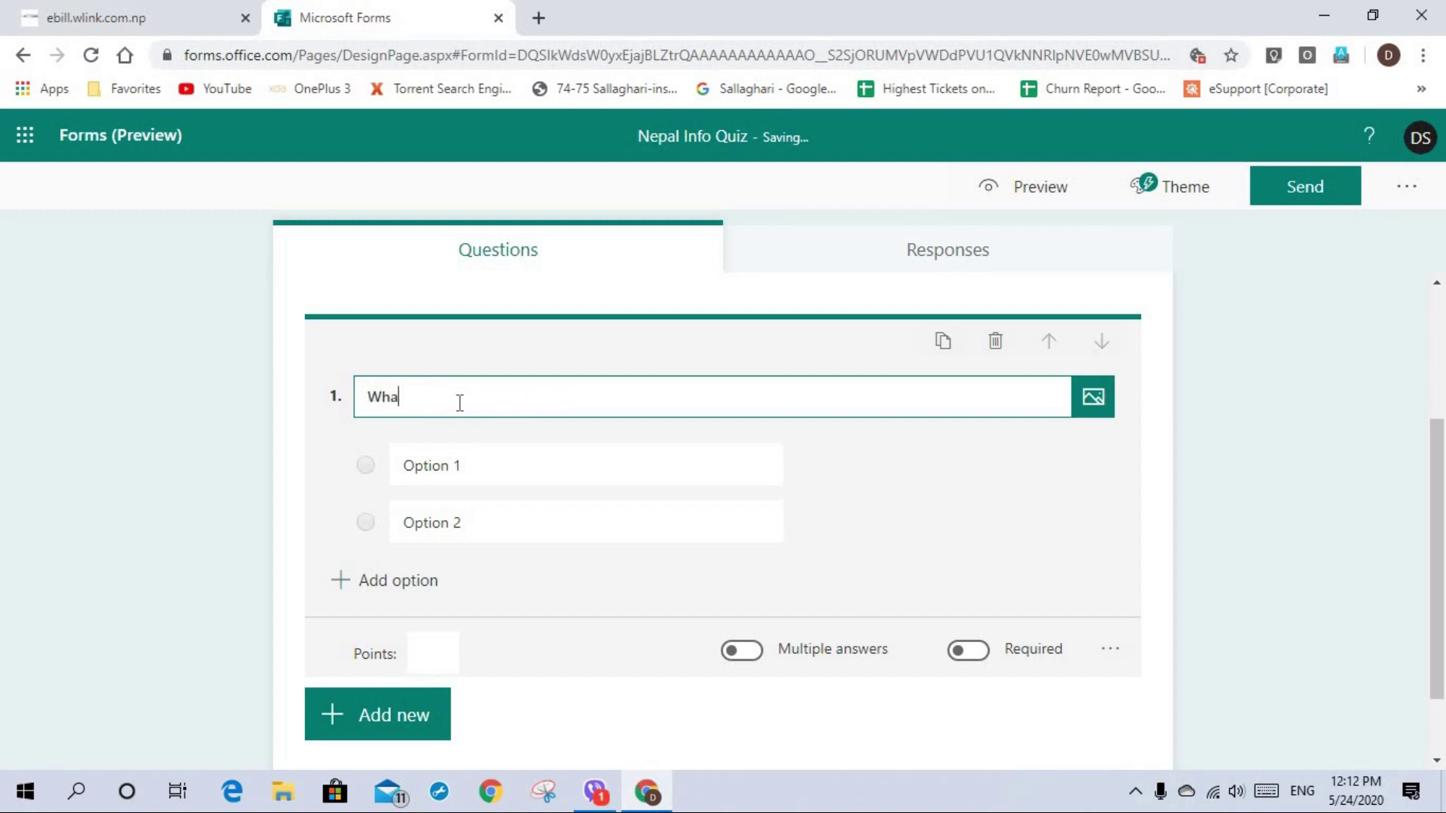
text(hat is)
text( the capital it)
text(city)
text( of Nepal)
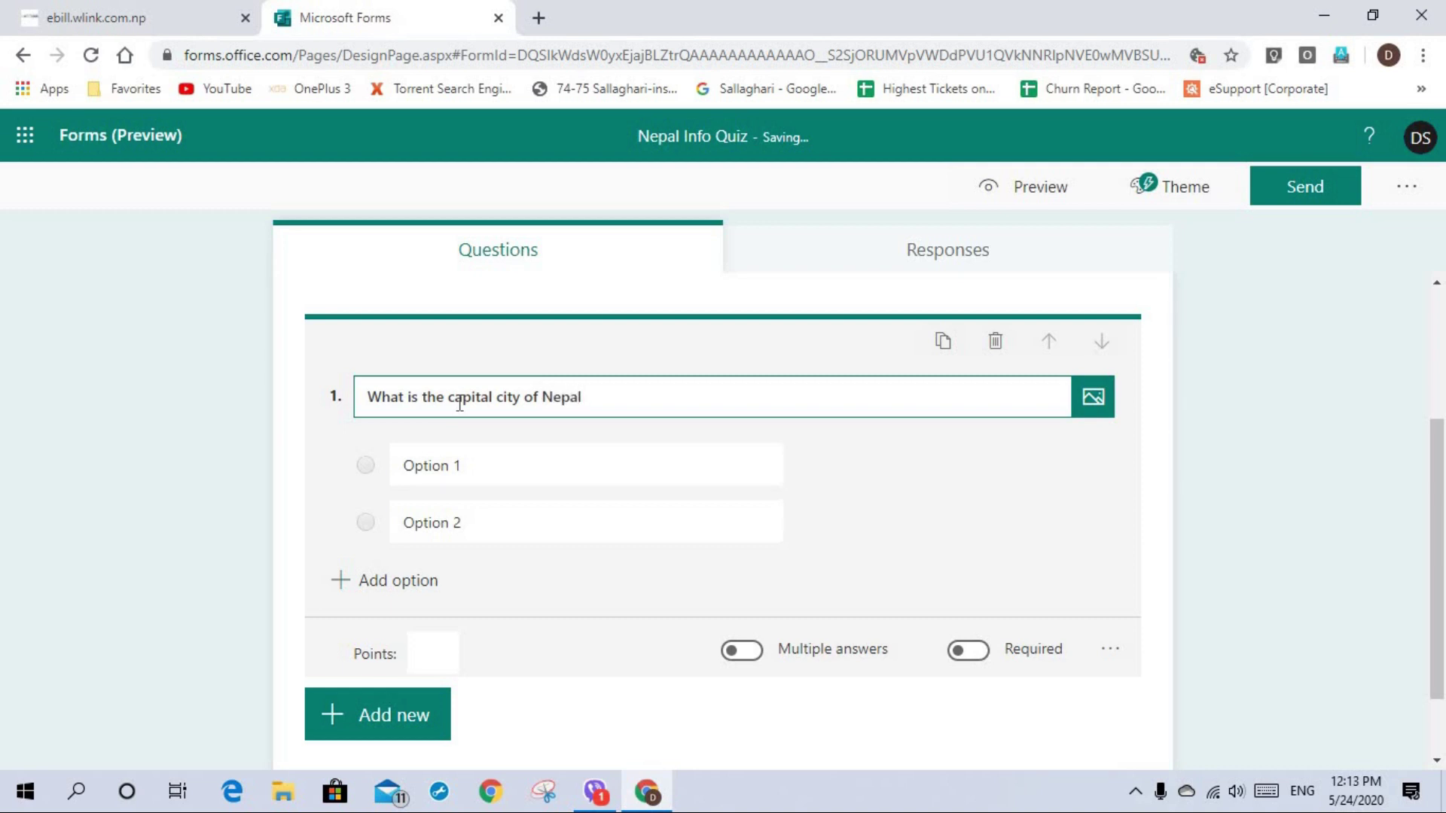
text( ?)
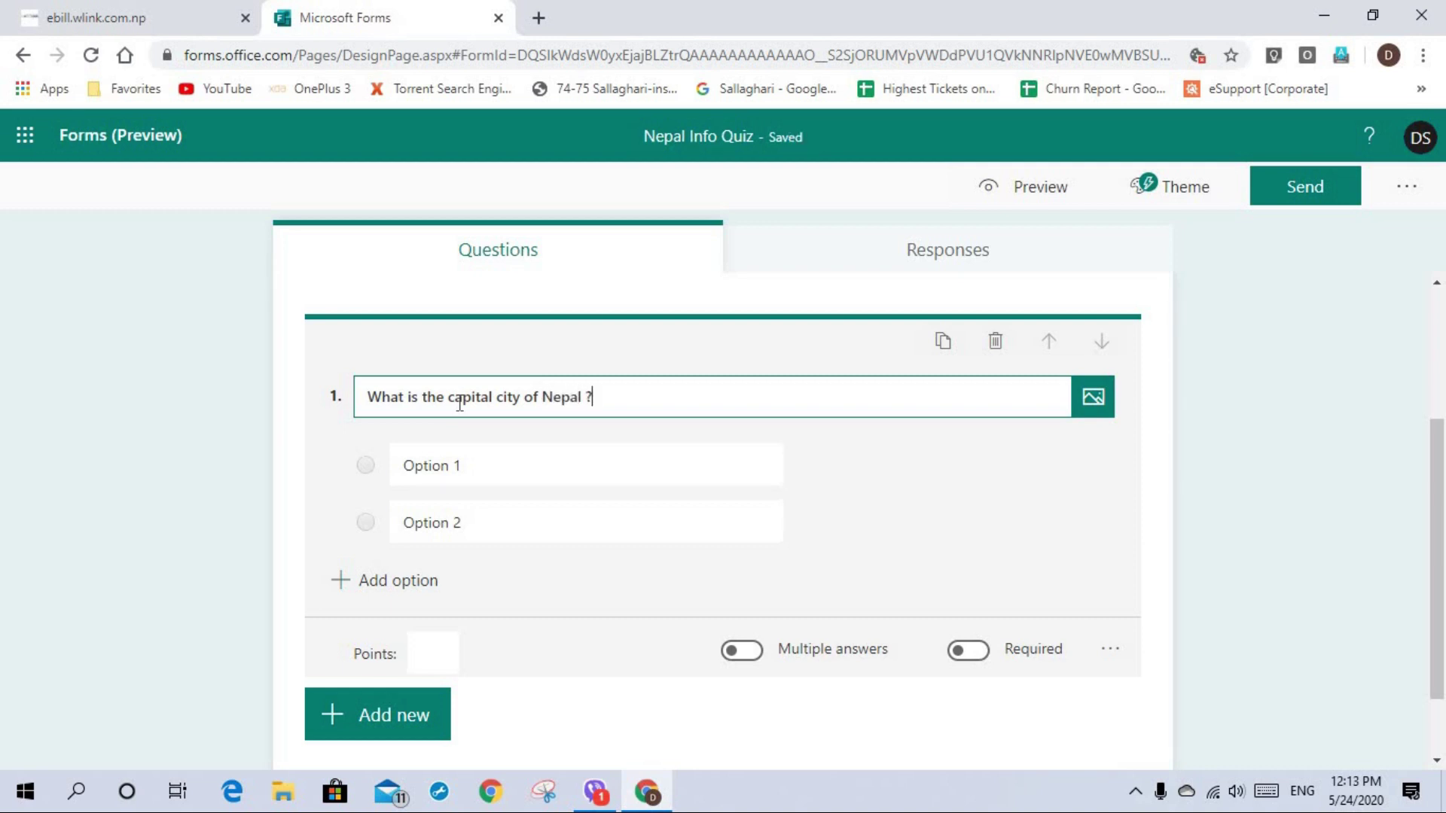
Replace the first answer option's placeholder text with "Kathmandu"
click(495, 465)
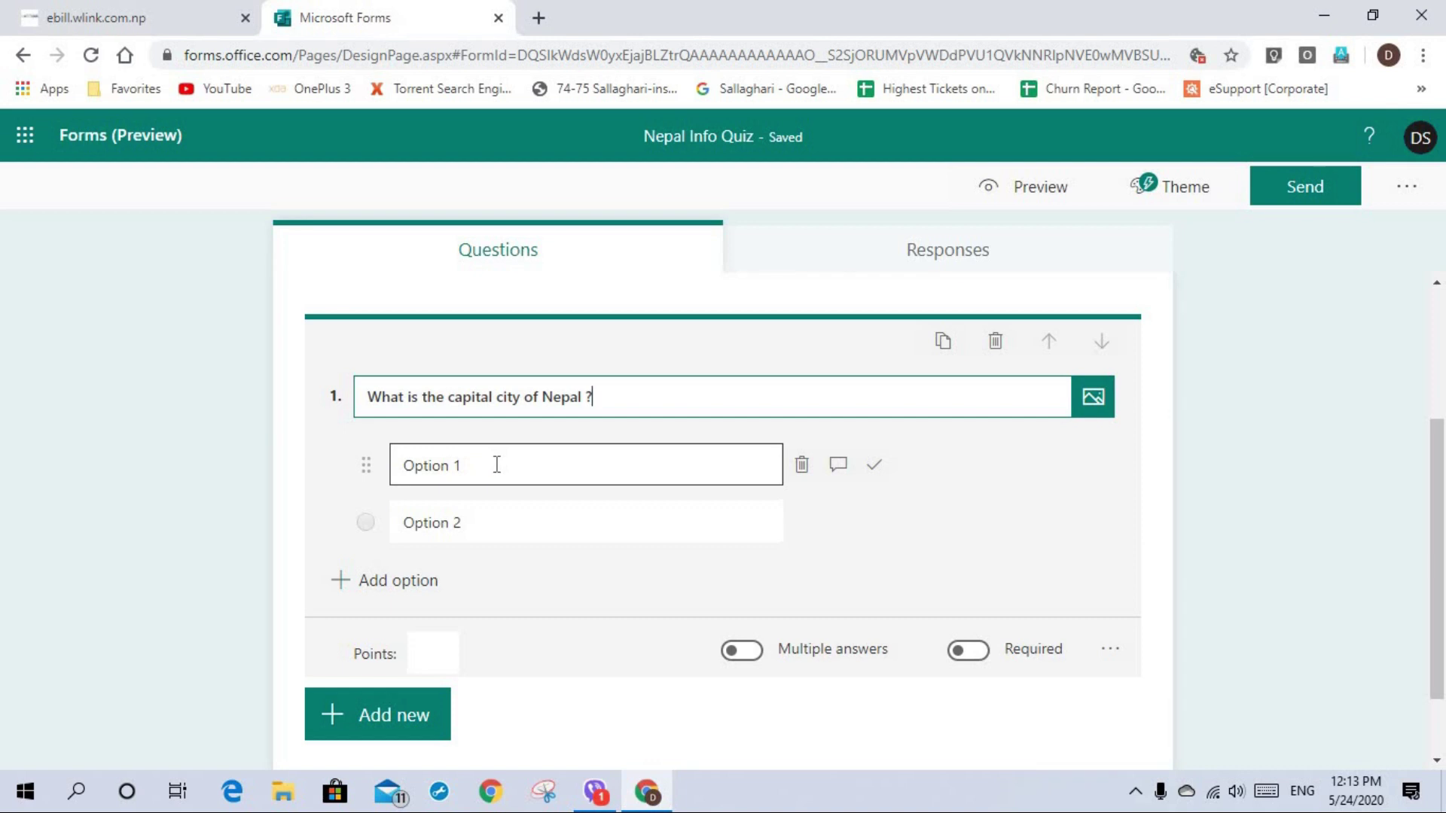
right_click(494, 463)
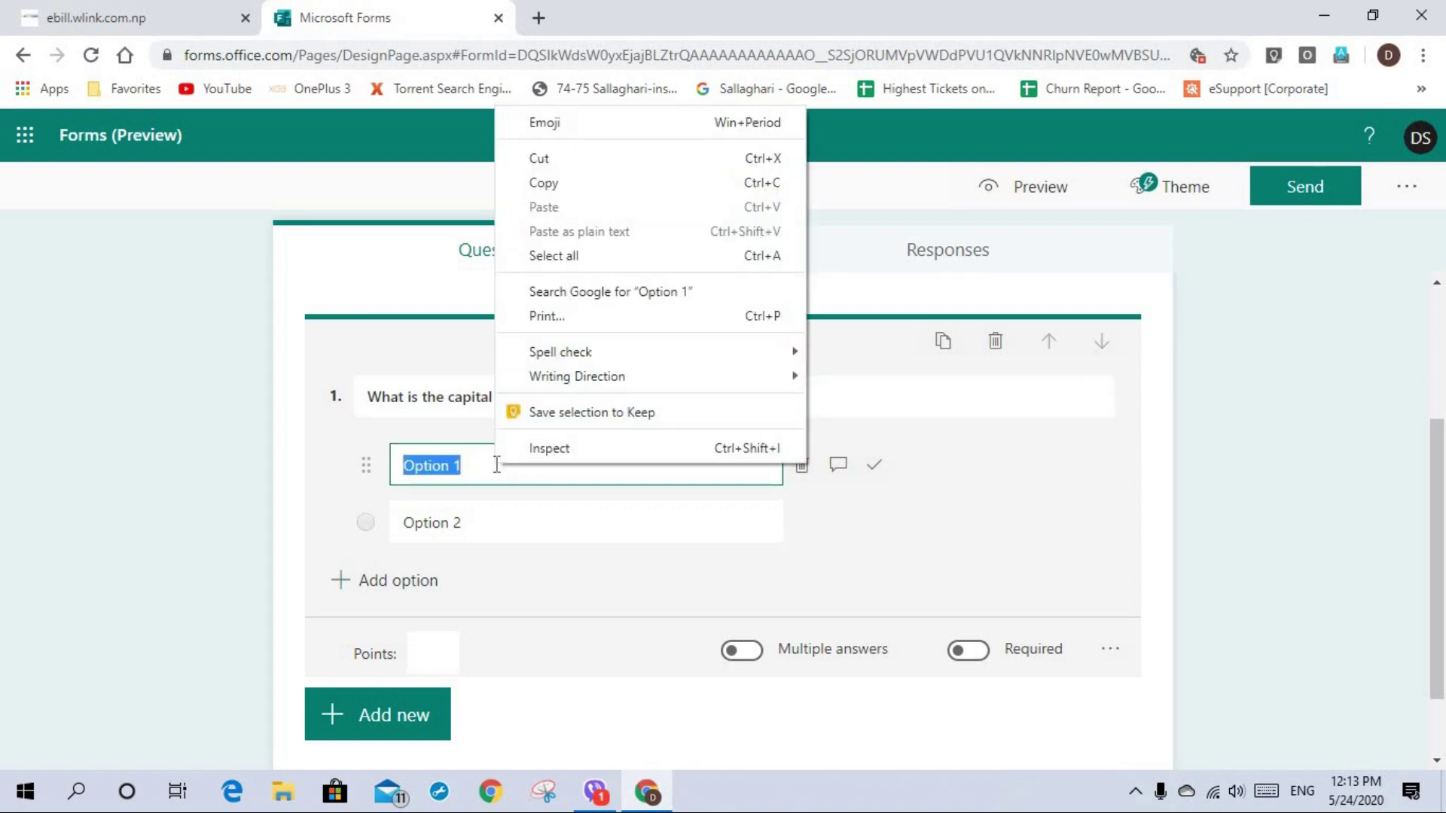
click(497, 464)
click(497, 464)
key(BackSpace)
key(BackSpace)
key(BackSpace)
key(BackSpace)
key(BackSpace)
key(BackSpace)
key(BackSpace)
key(BackSpace)
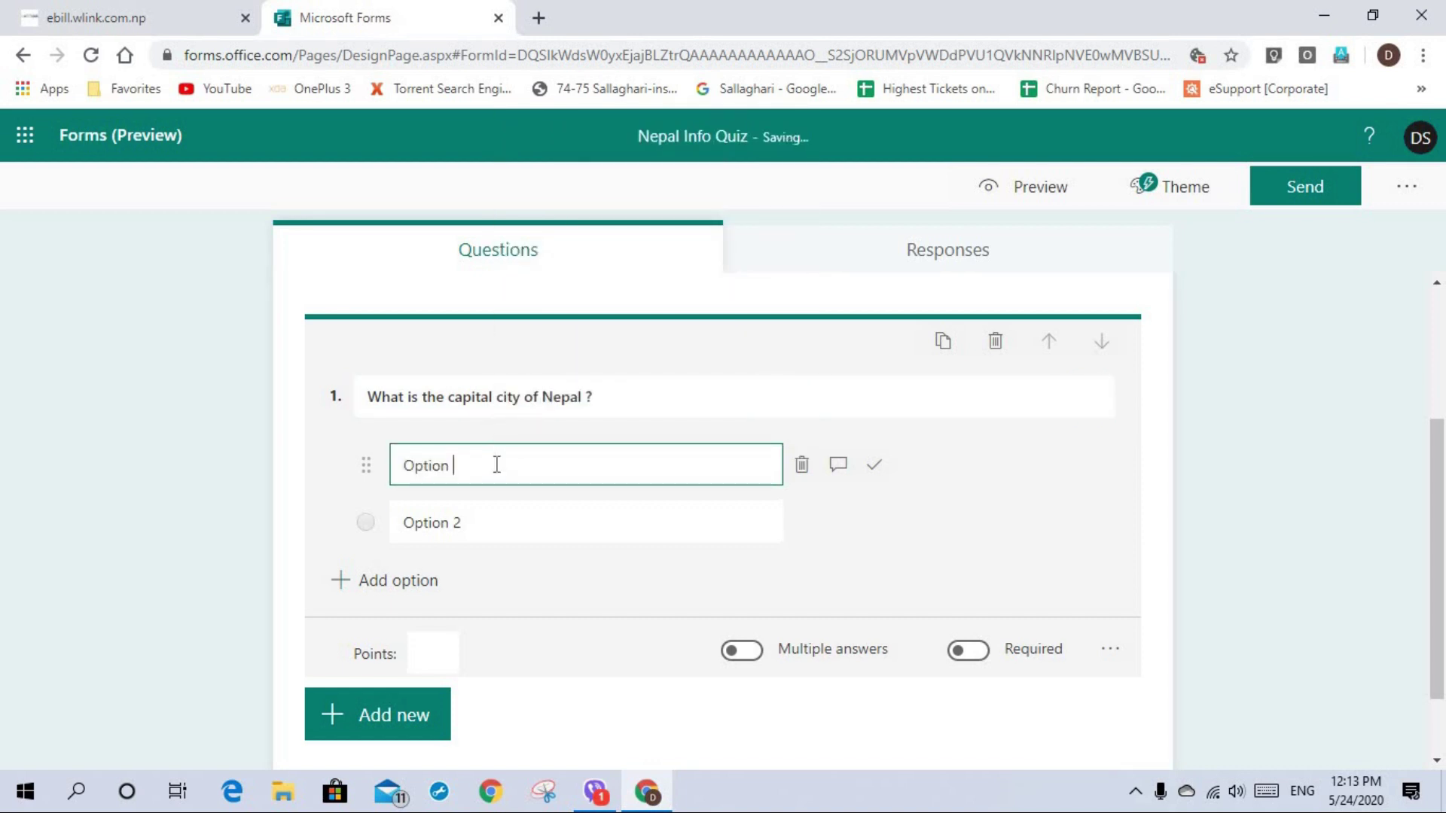
text(Kathmandu)
Set the second answer option to "Bhaktapur" and add a third option, "Hetauda"
key(Tab)
key(BackSpace)
text(Bh)
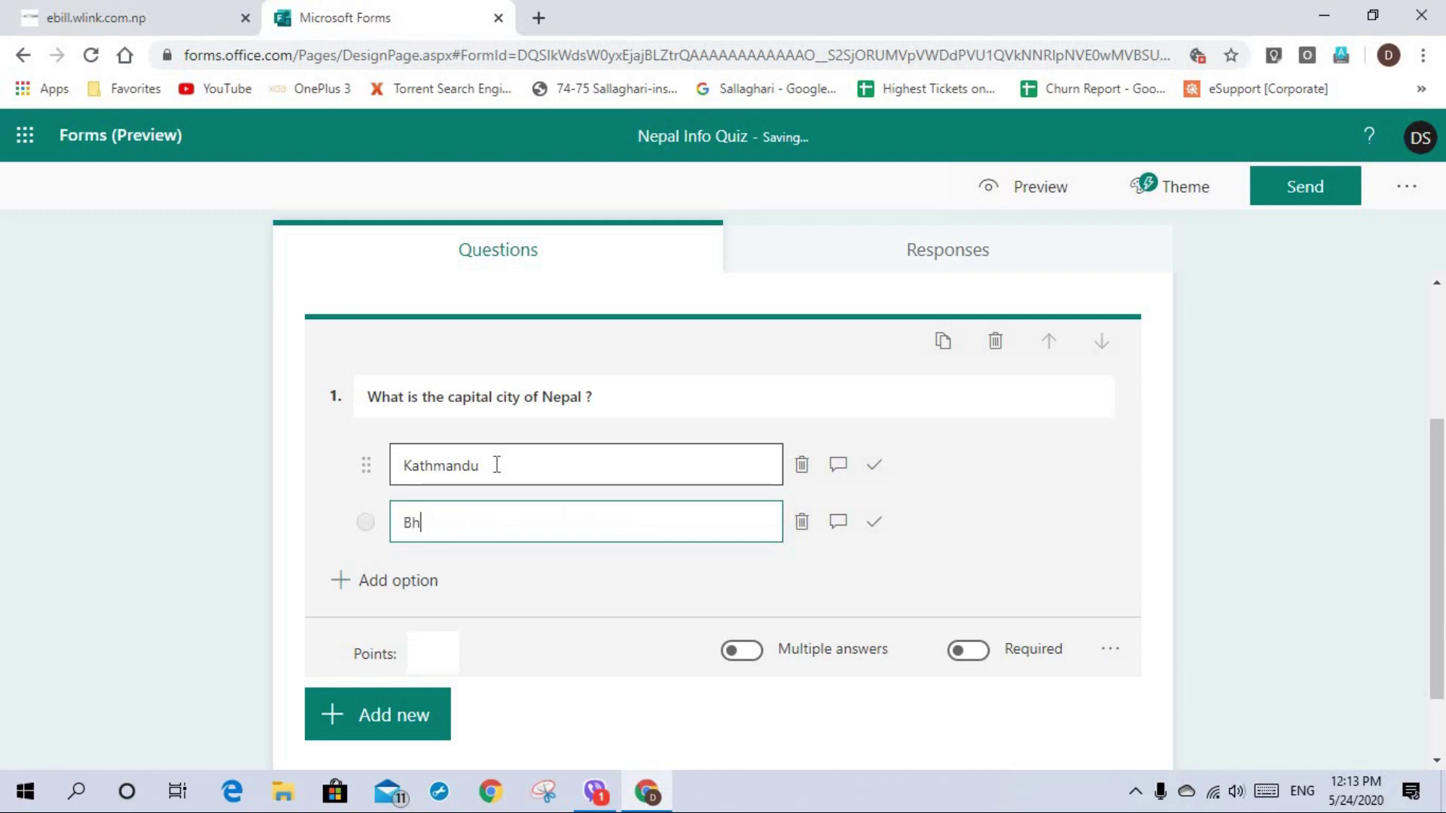
text(aktapur)
key(Return)
key(BackSpace)
text(Hea)
text(tauda)
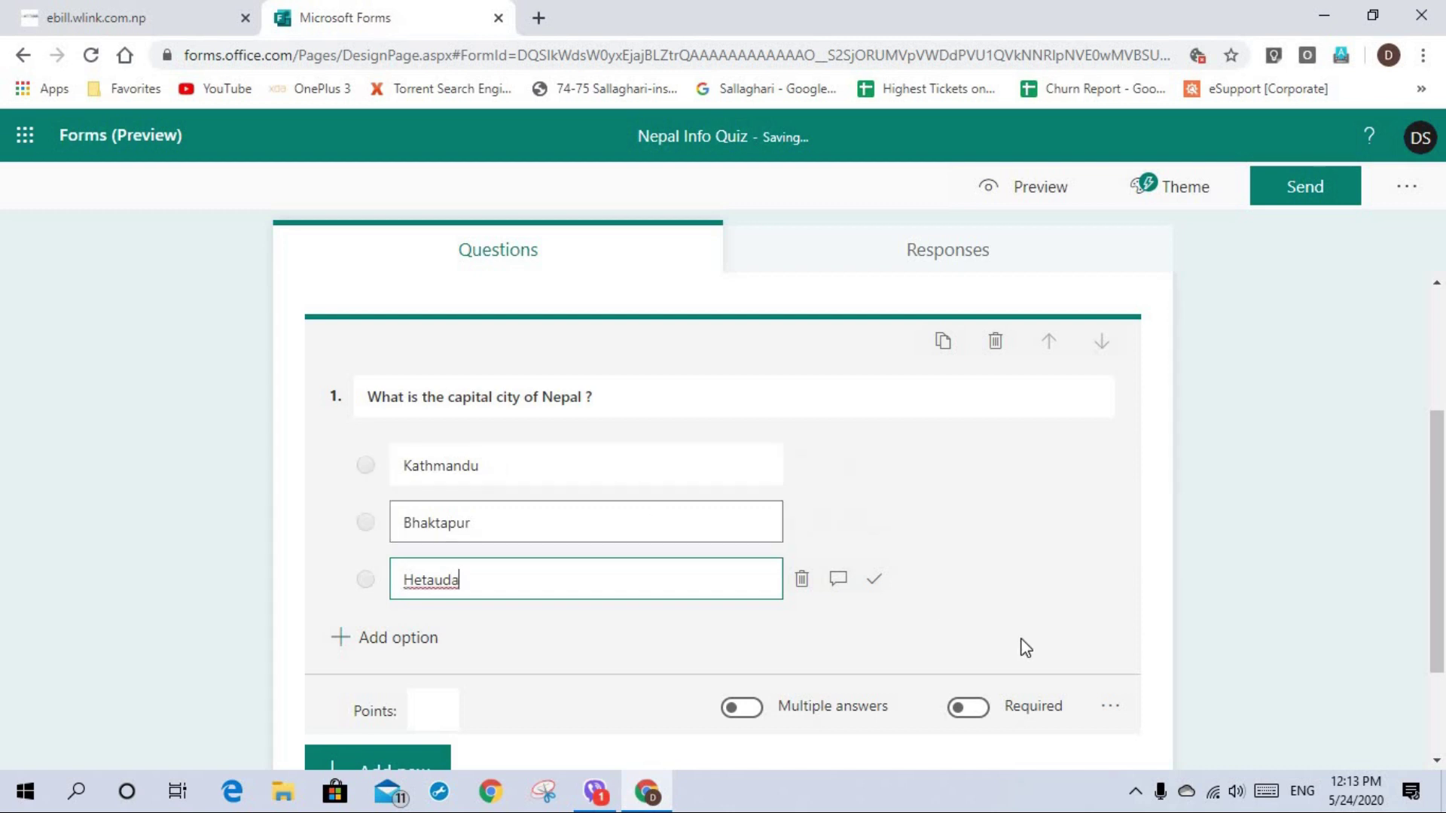
Mark Kathmandu as the correct answer and give the Bhaktapur option the respondent message "The correct answer is Kathmandu."
click(514, 482)
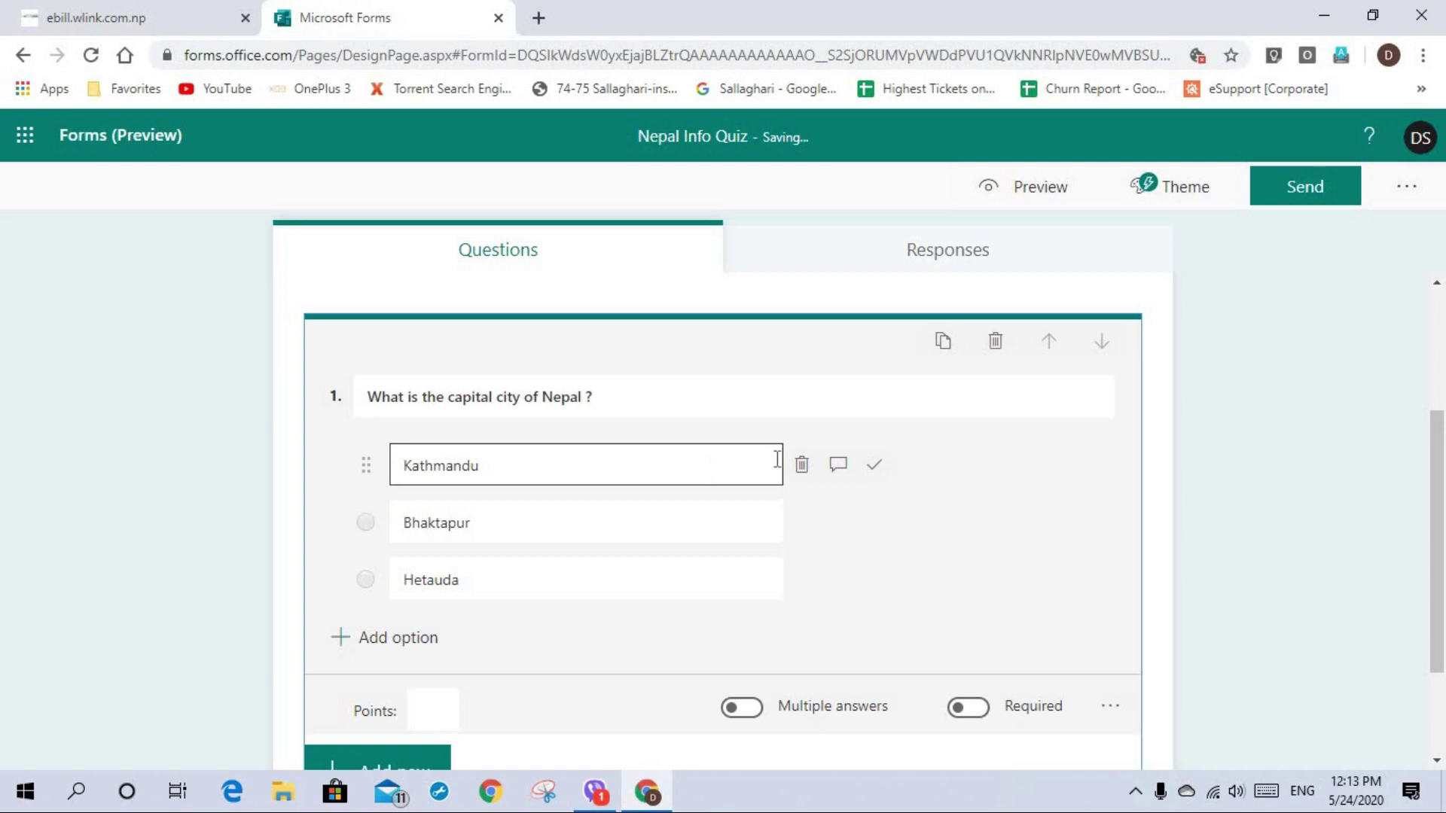
click(873, 465)
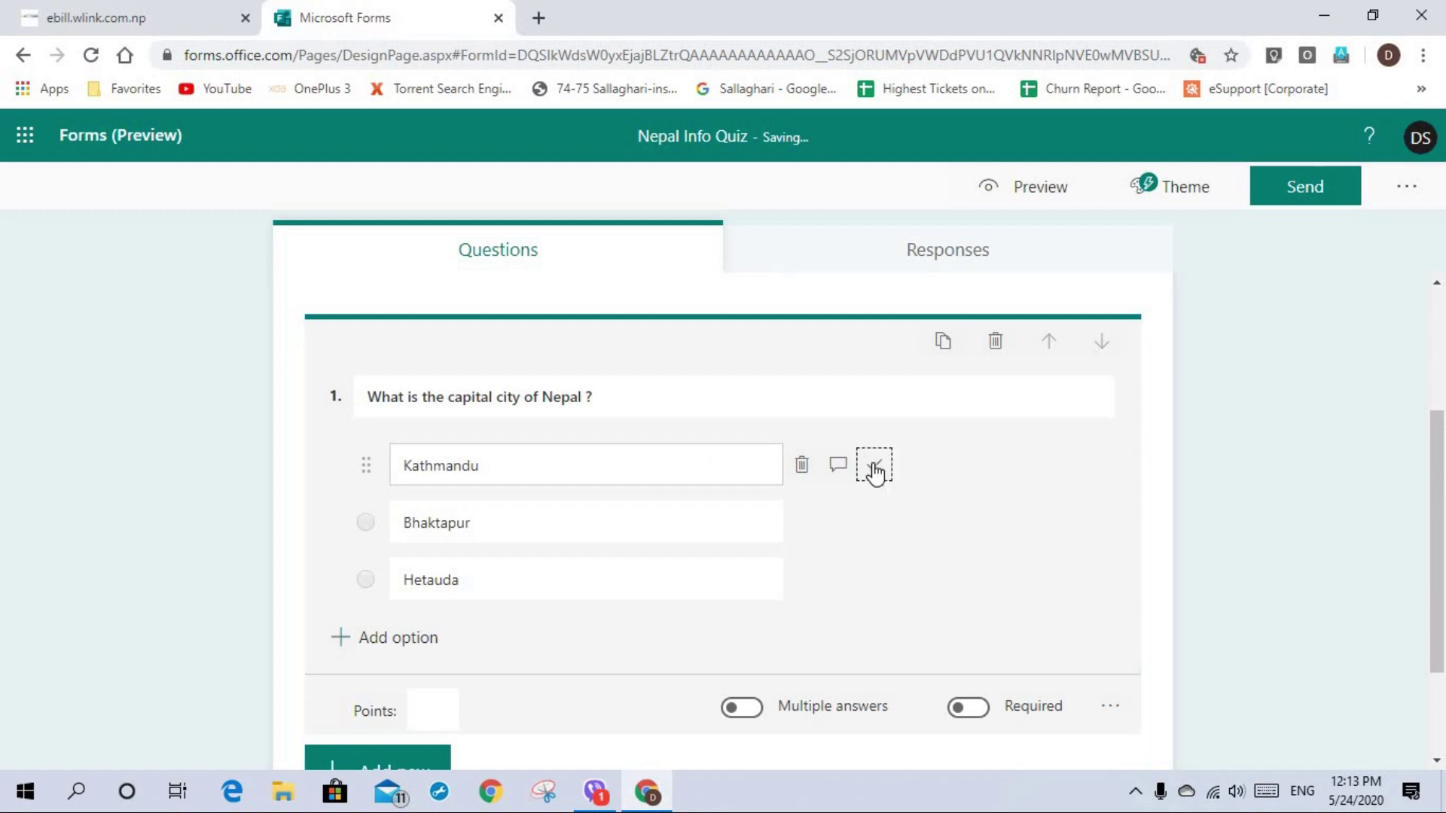
click(547, 527)
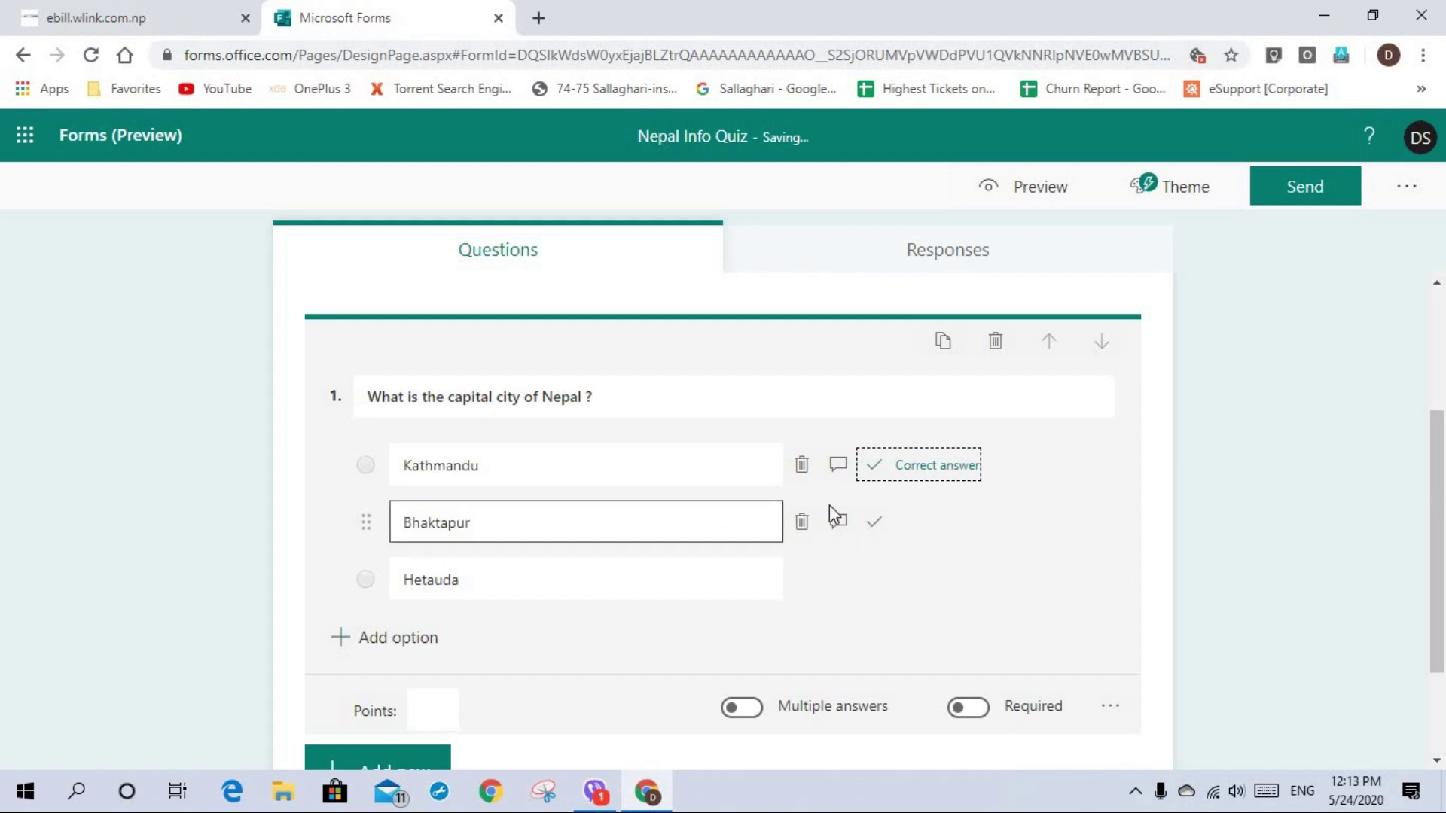
click(838, 525)
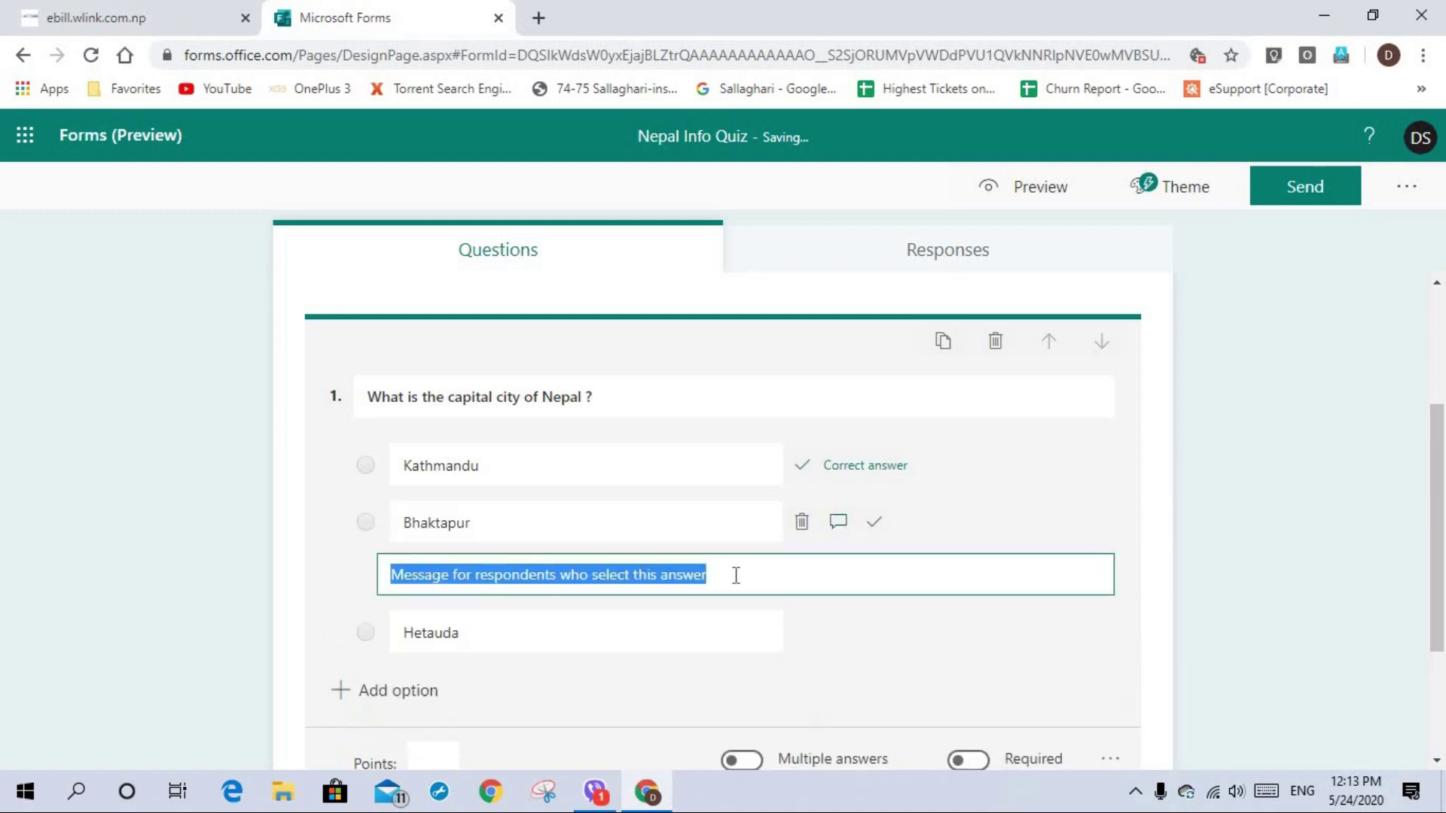
text(The)
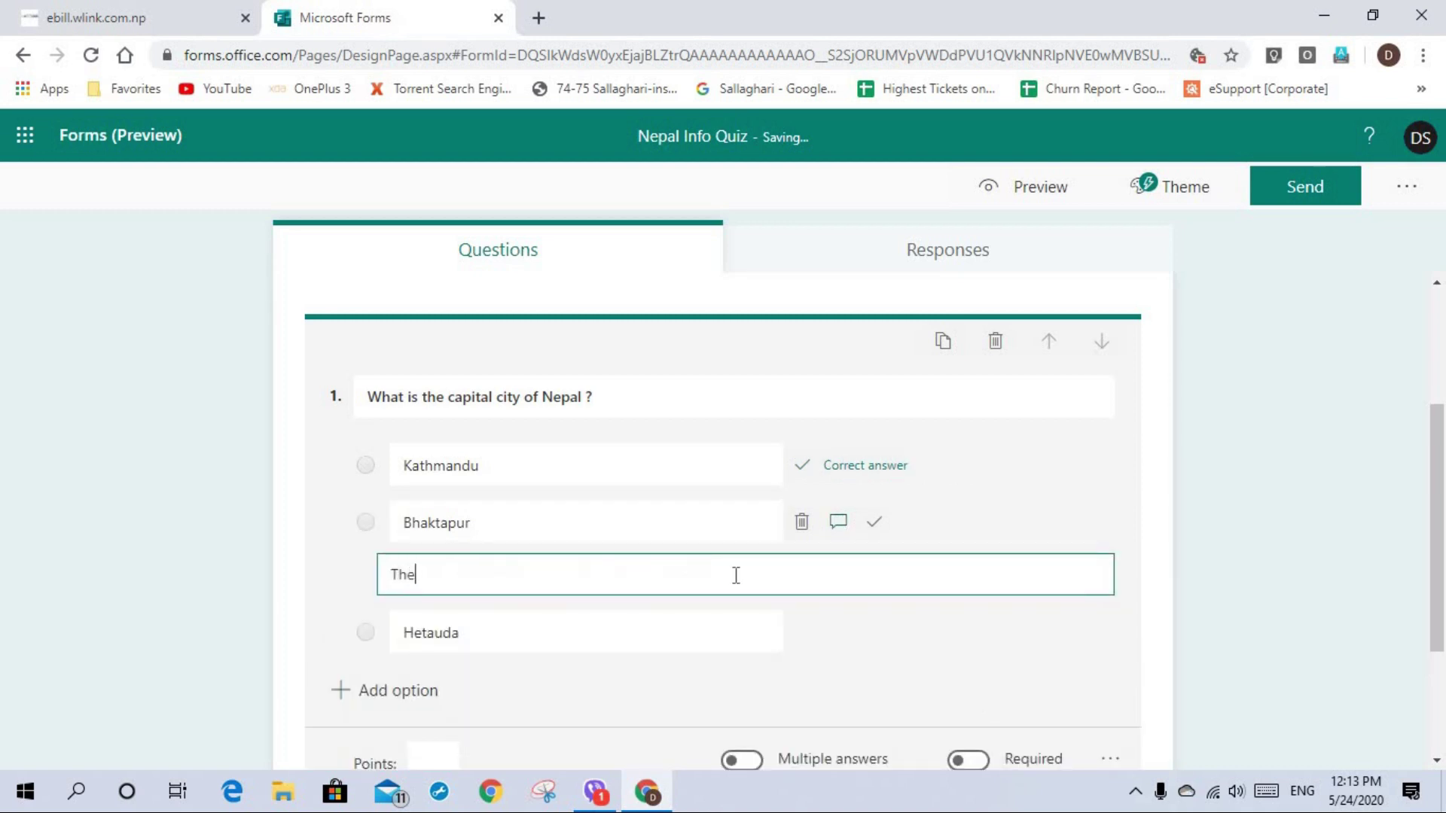
text( correct anser)
text(wer in)
text( Kath)
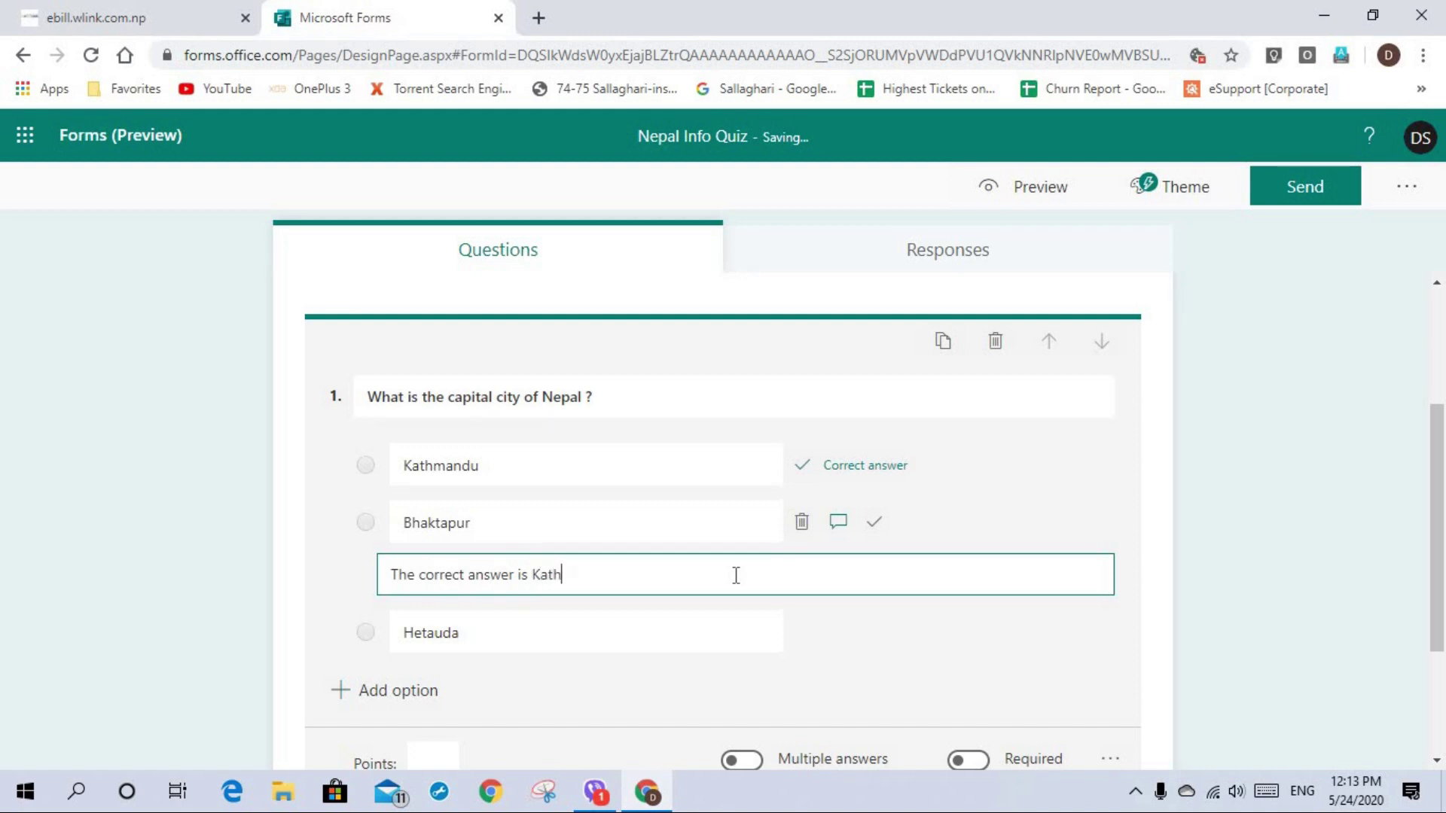
text(mandu.)
Give the Hetauda option the respondent message "The correct answer is Kathmandu" and close the question for editing
click(510, 640)
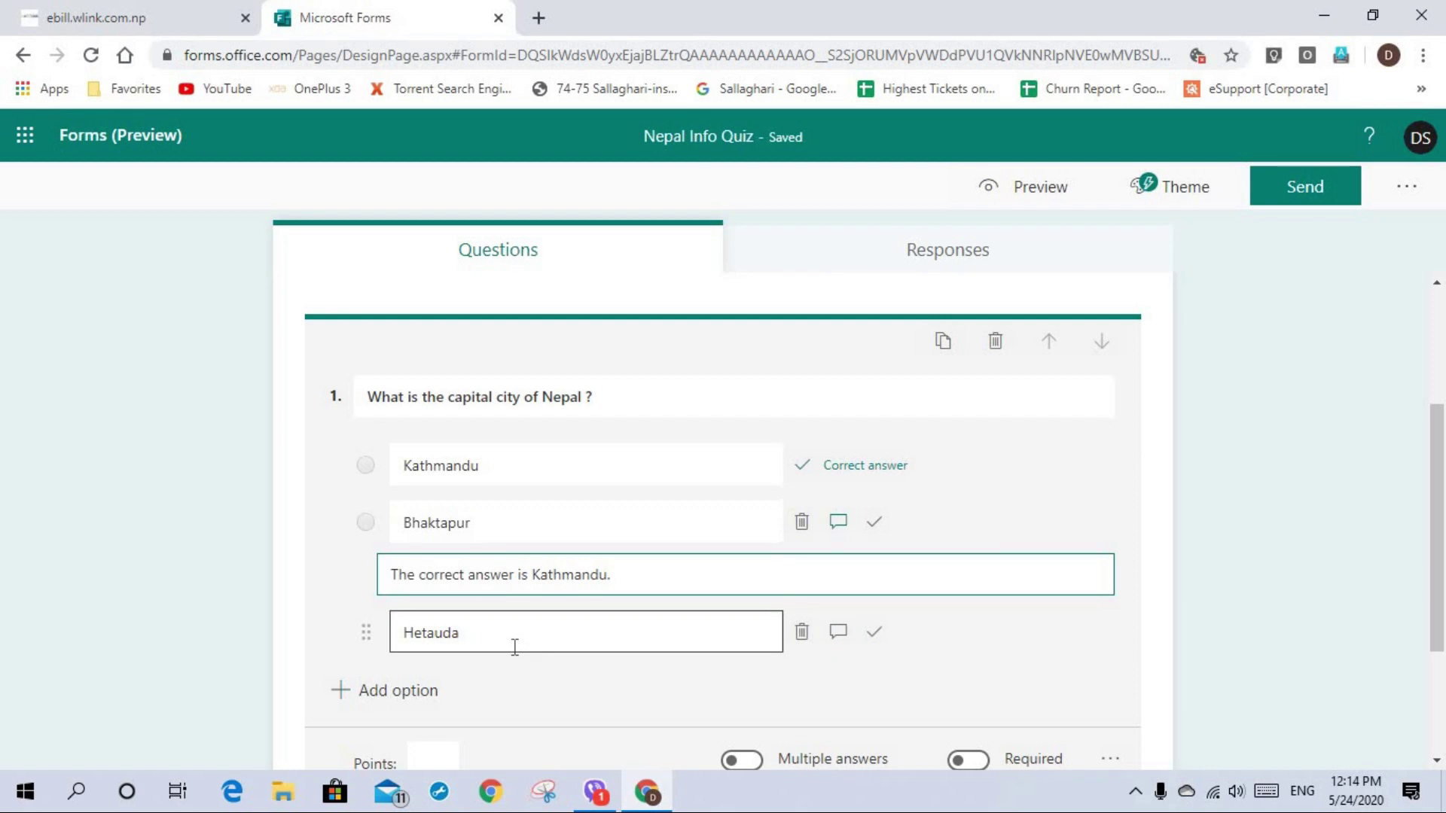
click(835, 636)
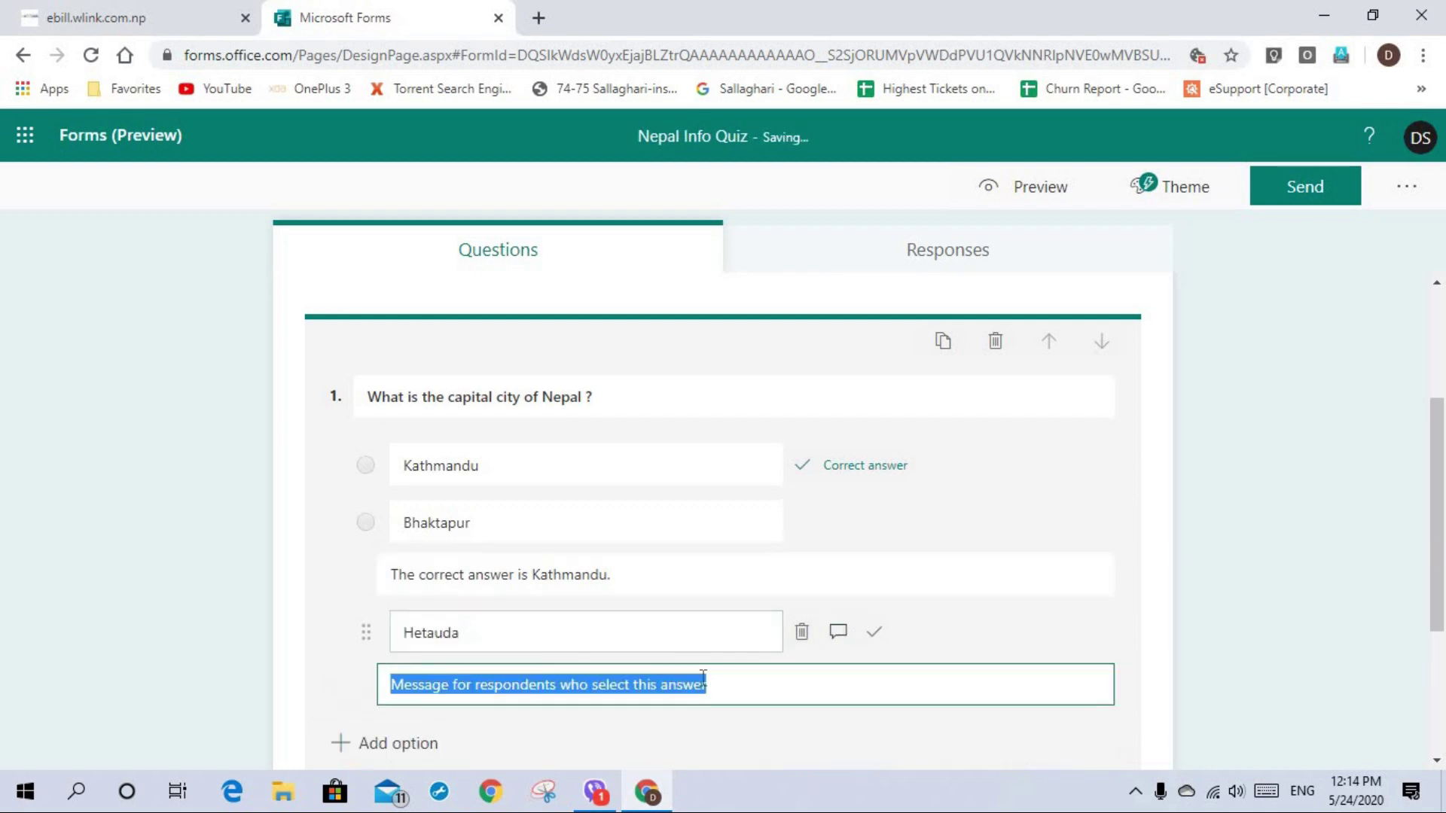
click(703, 678)
text(The )
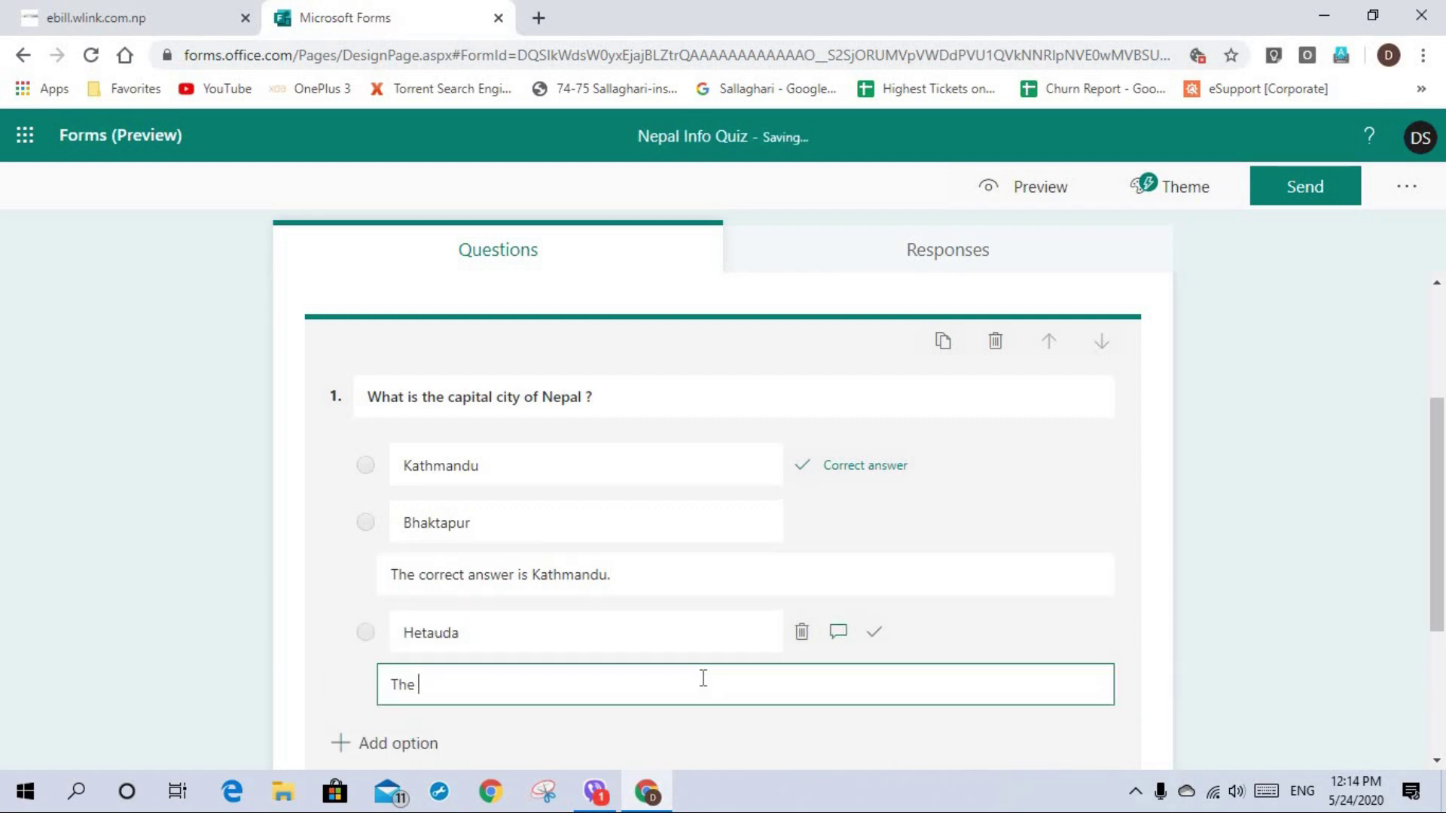
text(correct answer is Kathmandu)
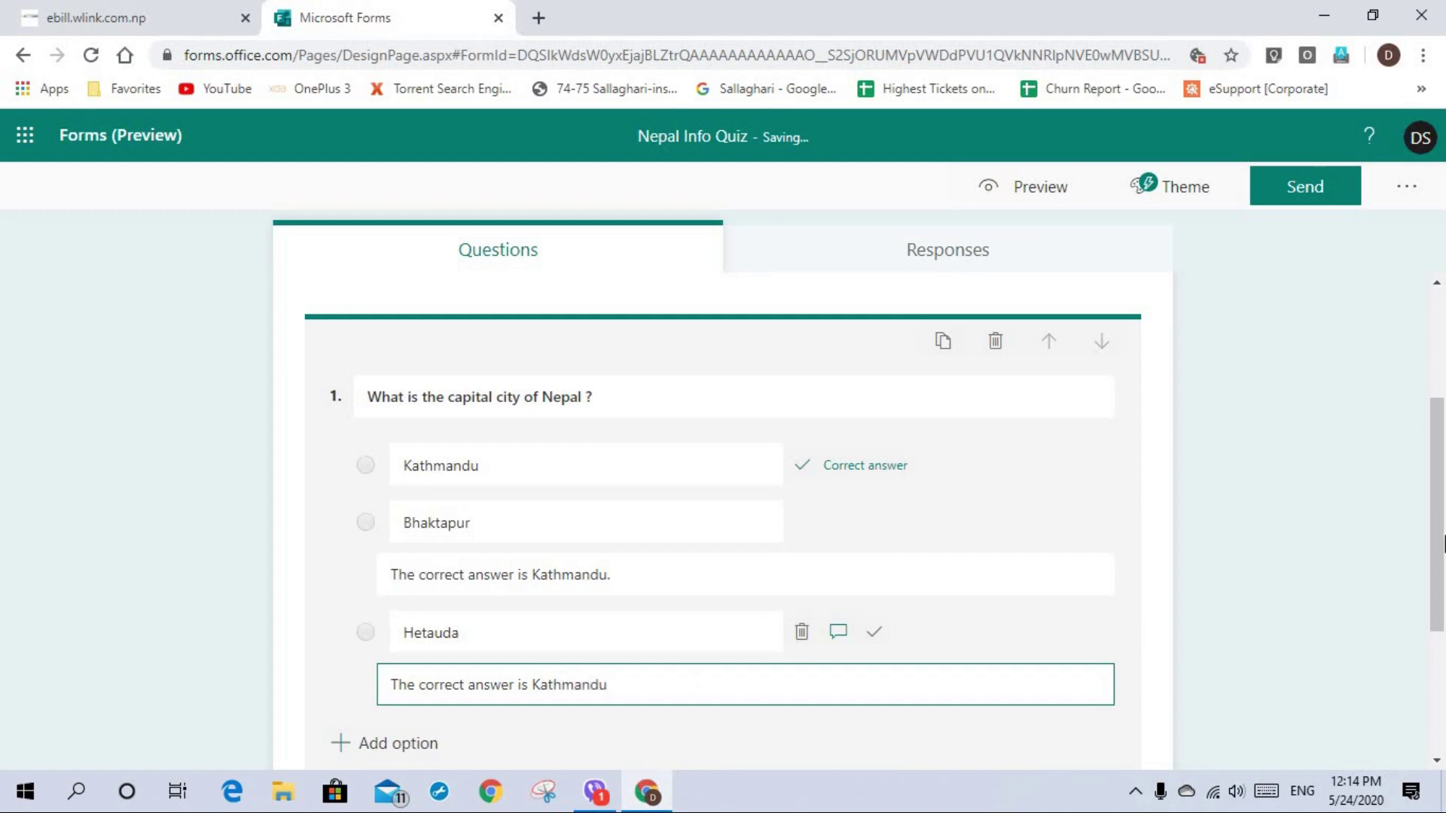
click(1443, 552)
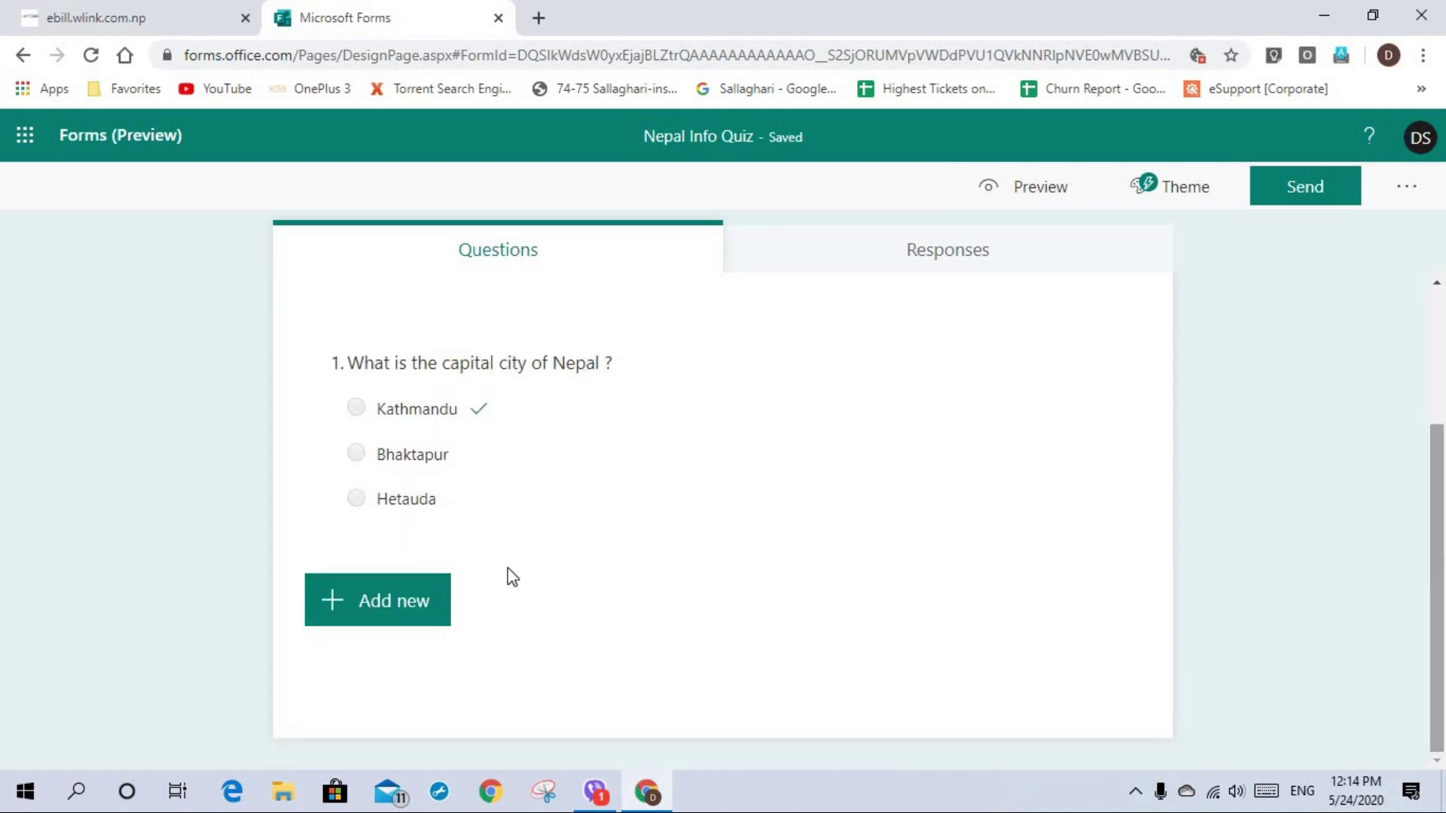
click(684, 447)
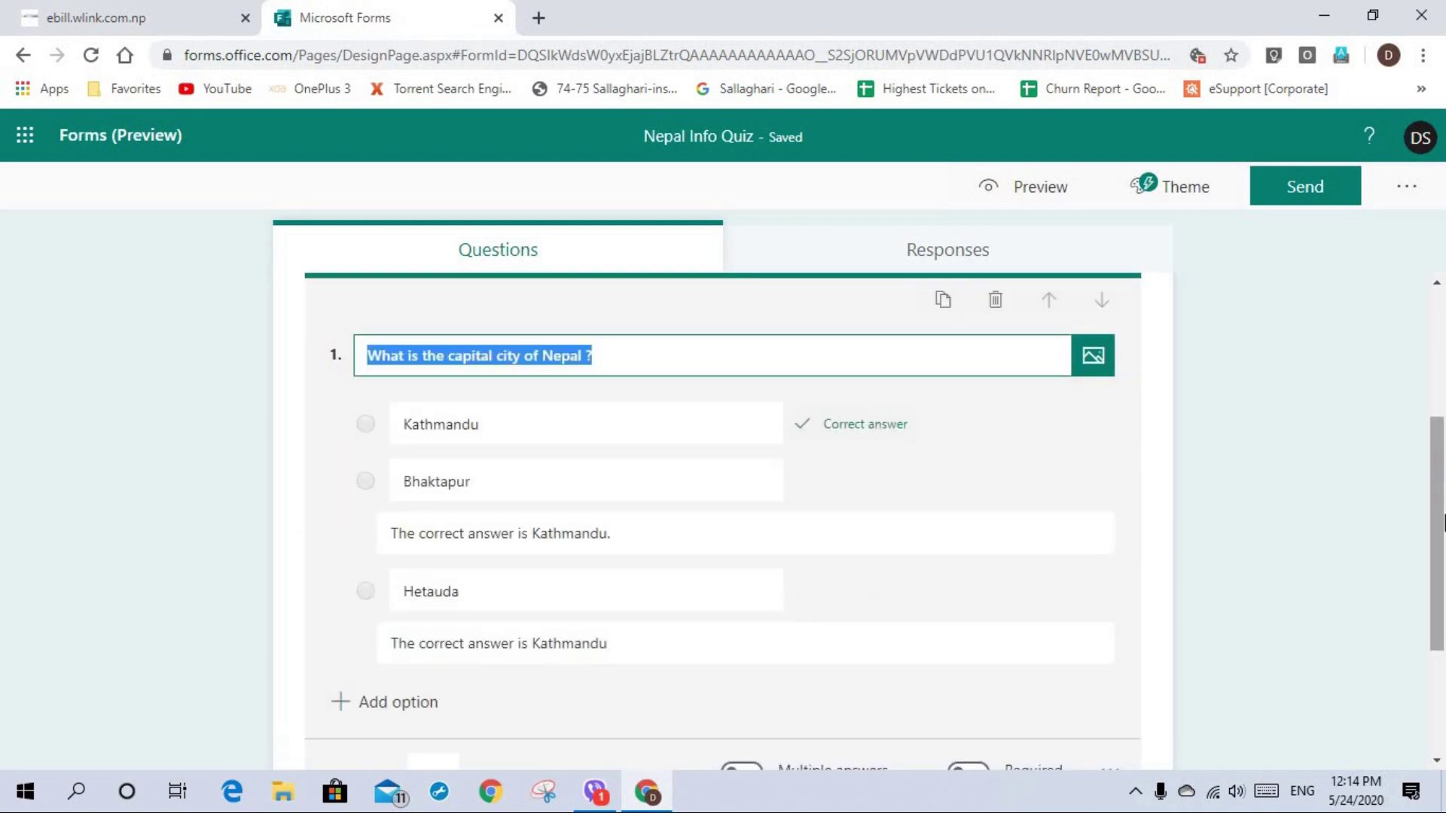
click(1443, 519)
scroll(769, 578, up, 2)
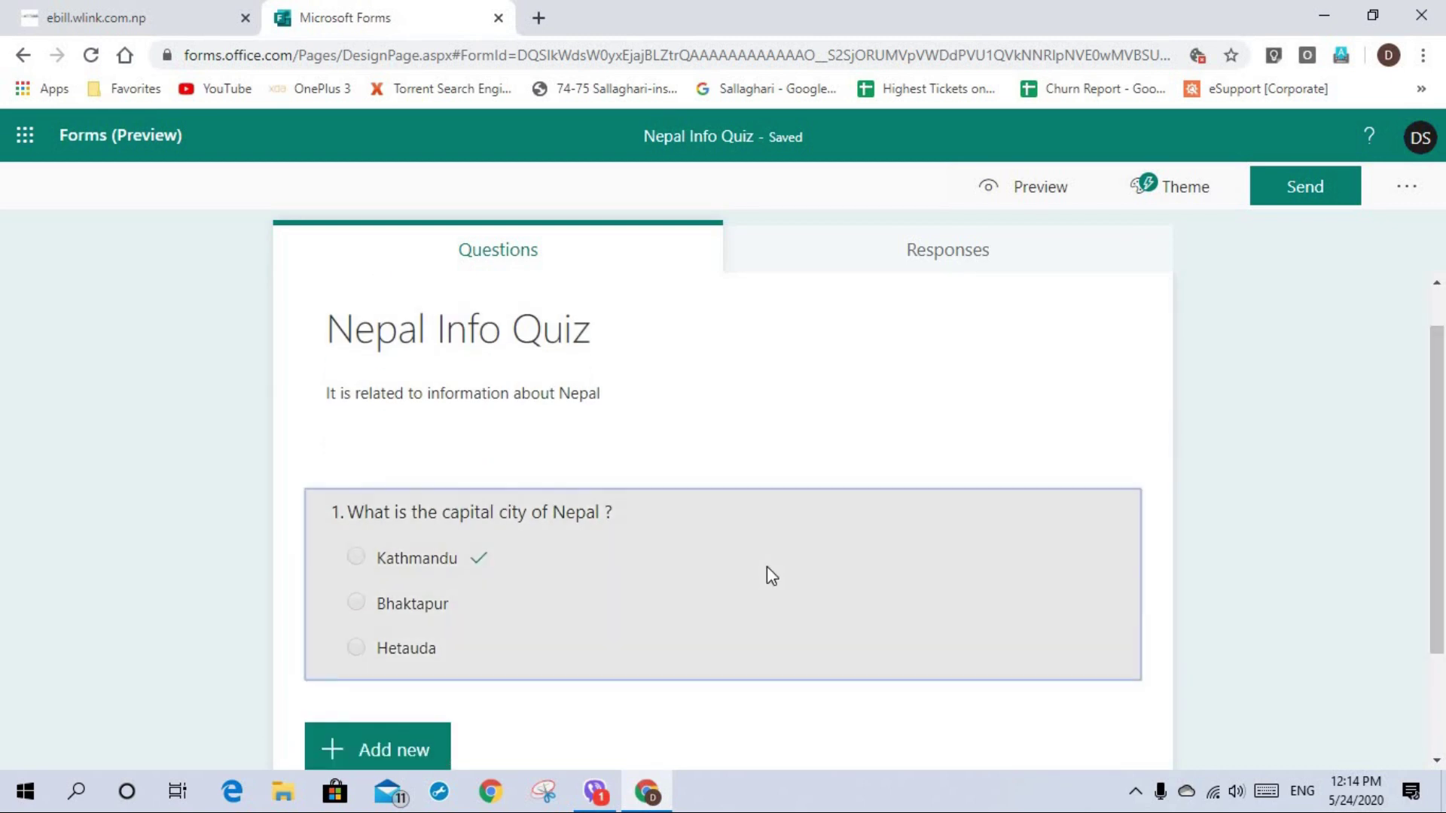
click(768, 576)
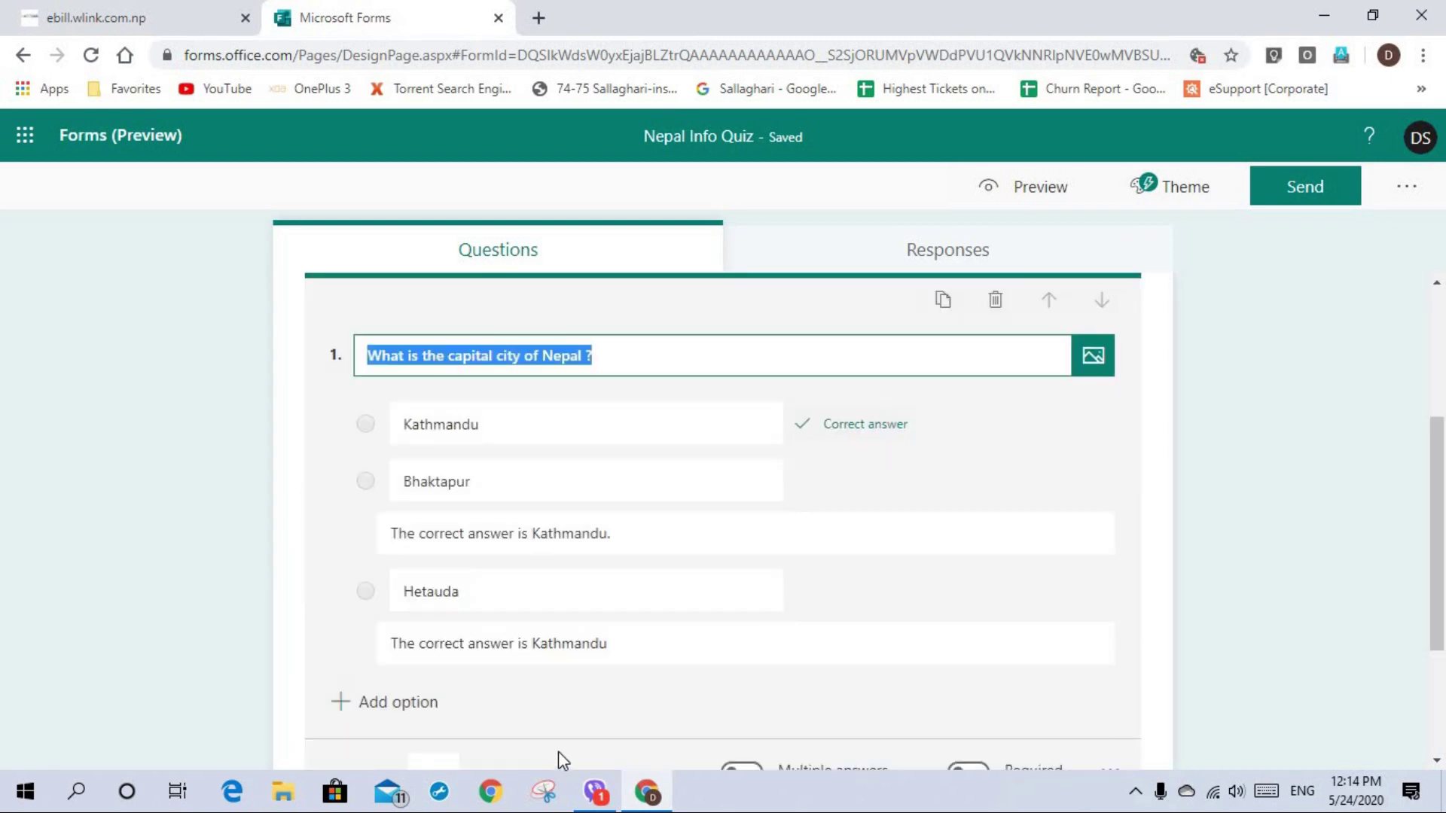
click(1434, 482)
scroll(519, 590, up, 1)
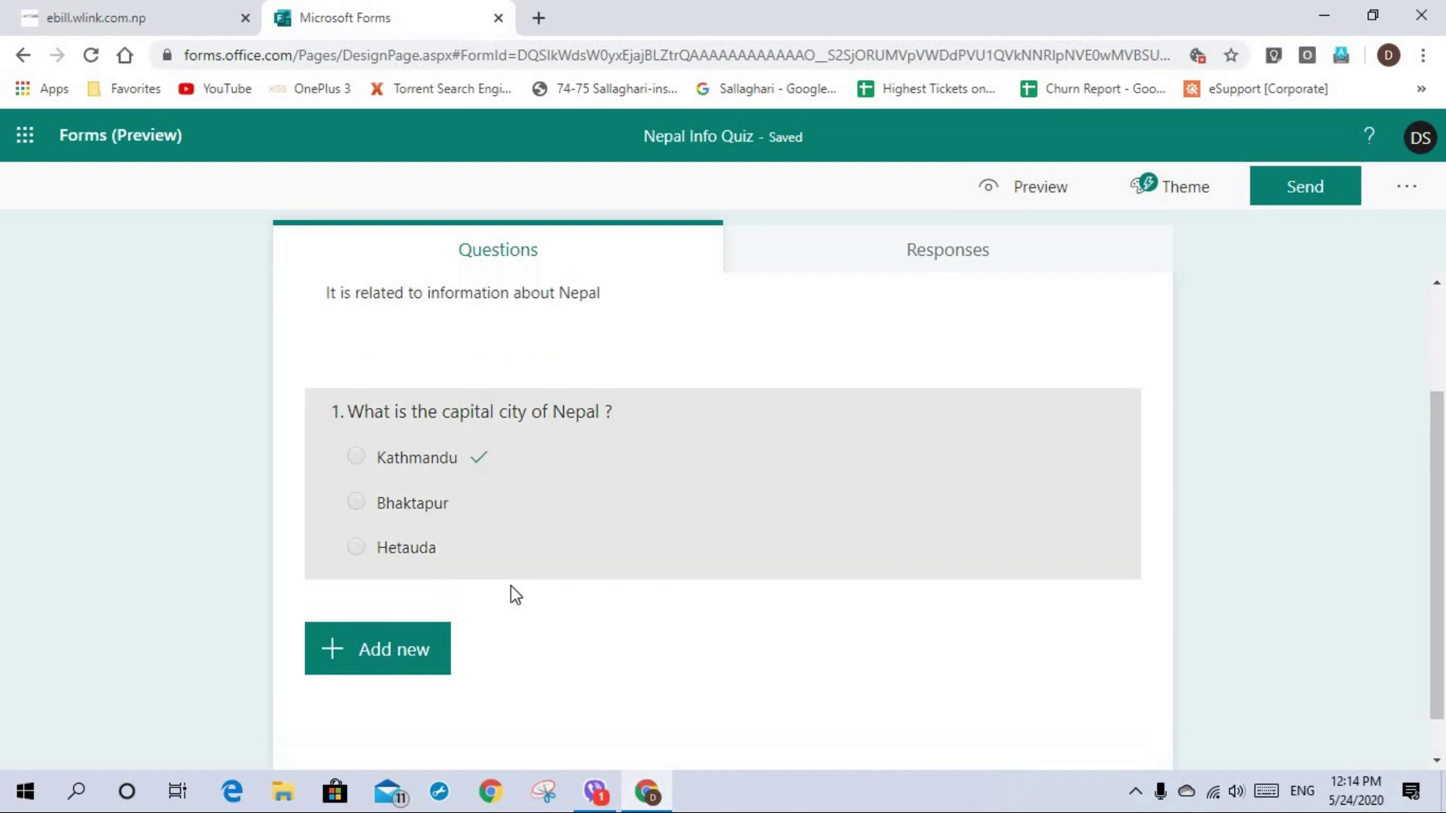
Make the question about Nepal's capital city required and close it for editing
click(530, 575)
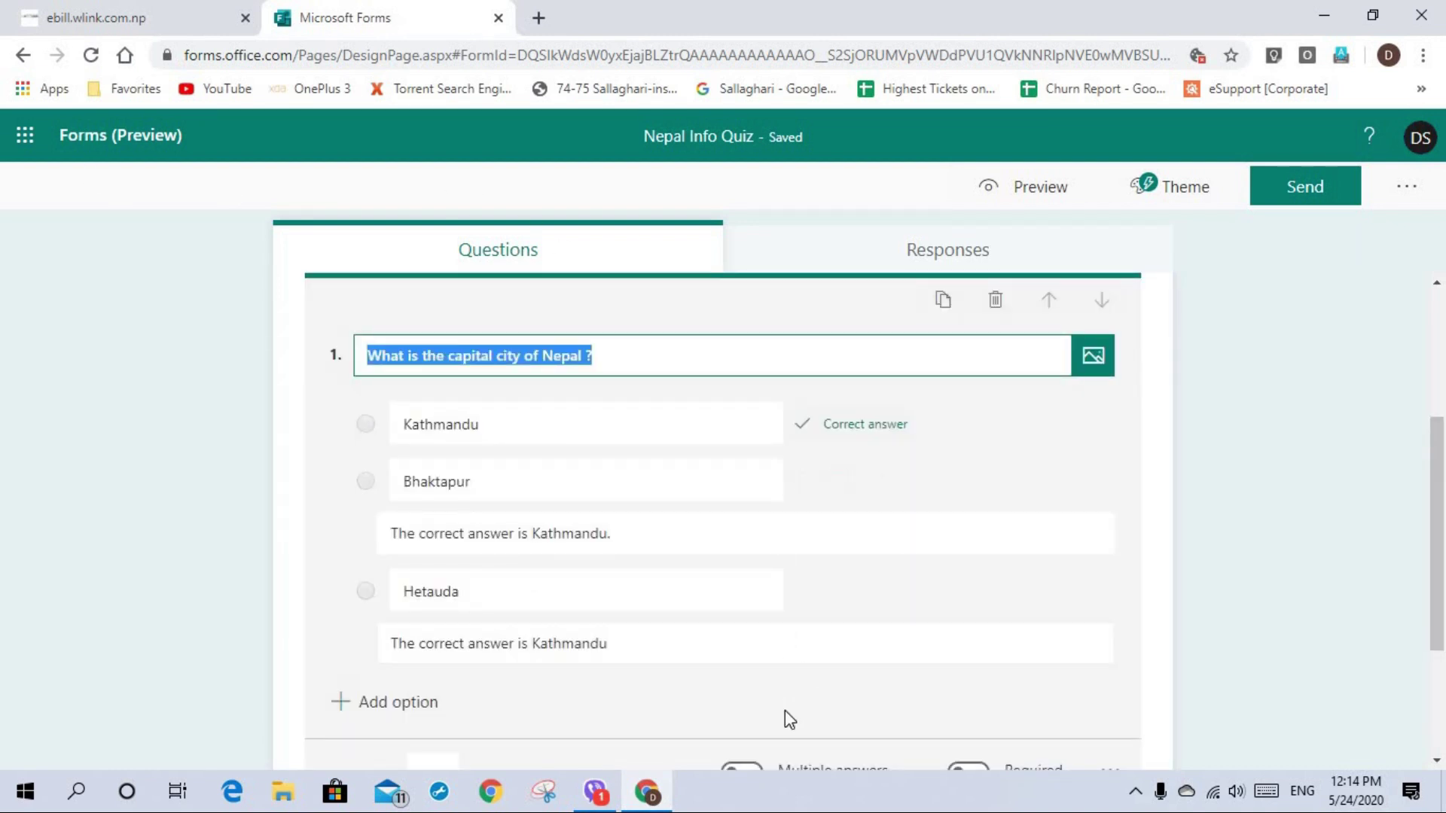
click(971, 770)
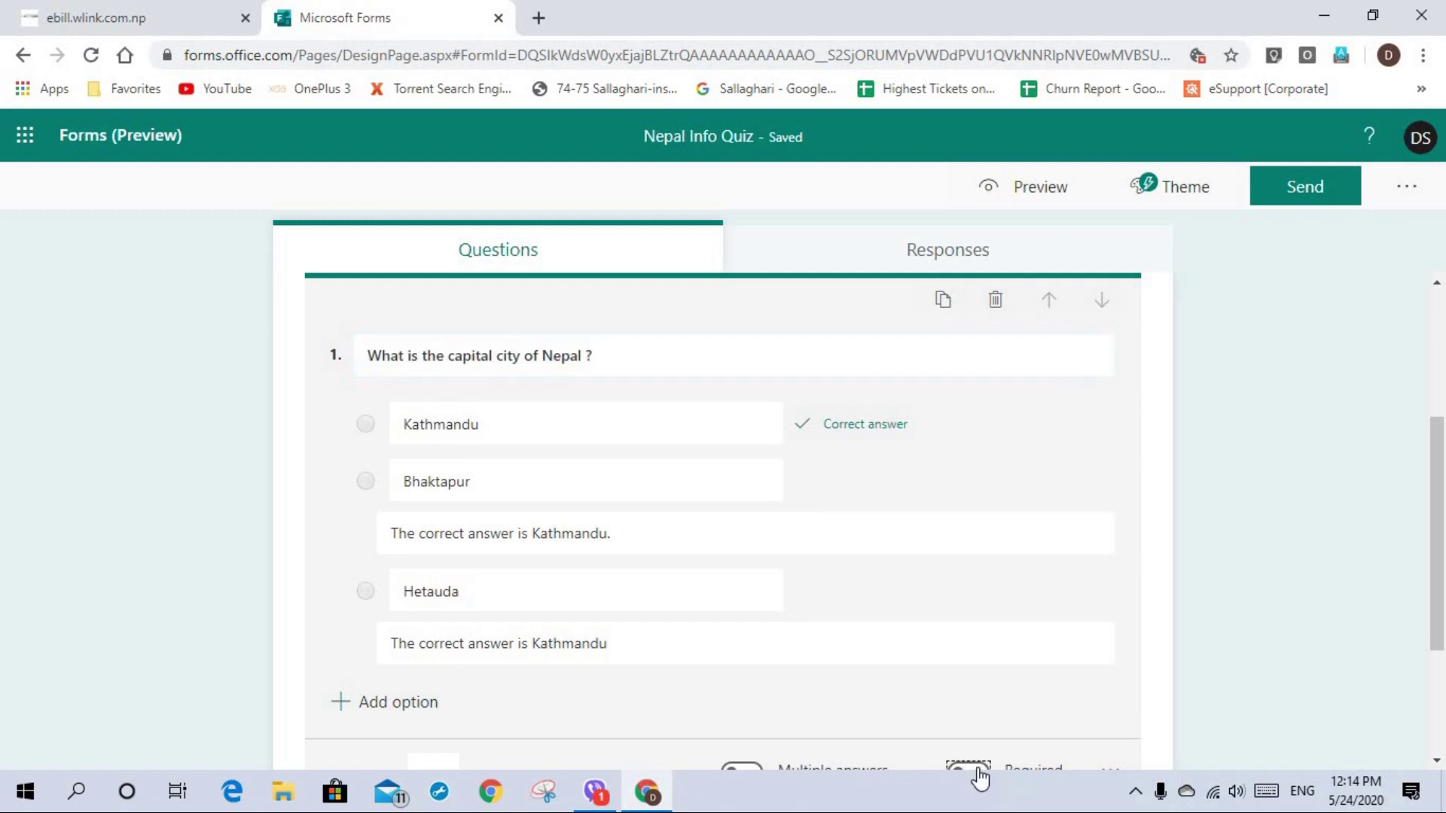
drag(1439, 445, 842, 606)
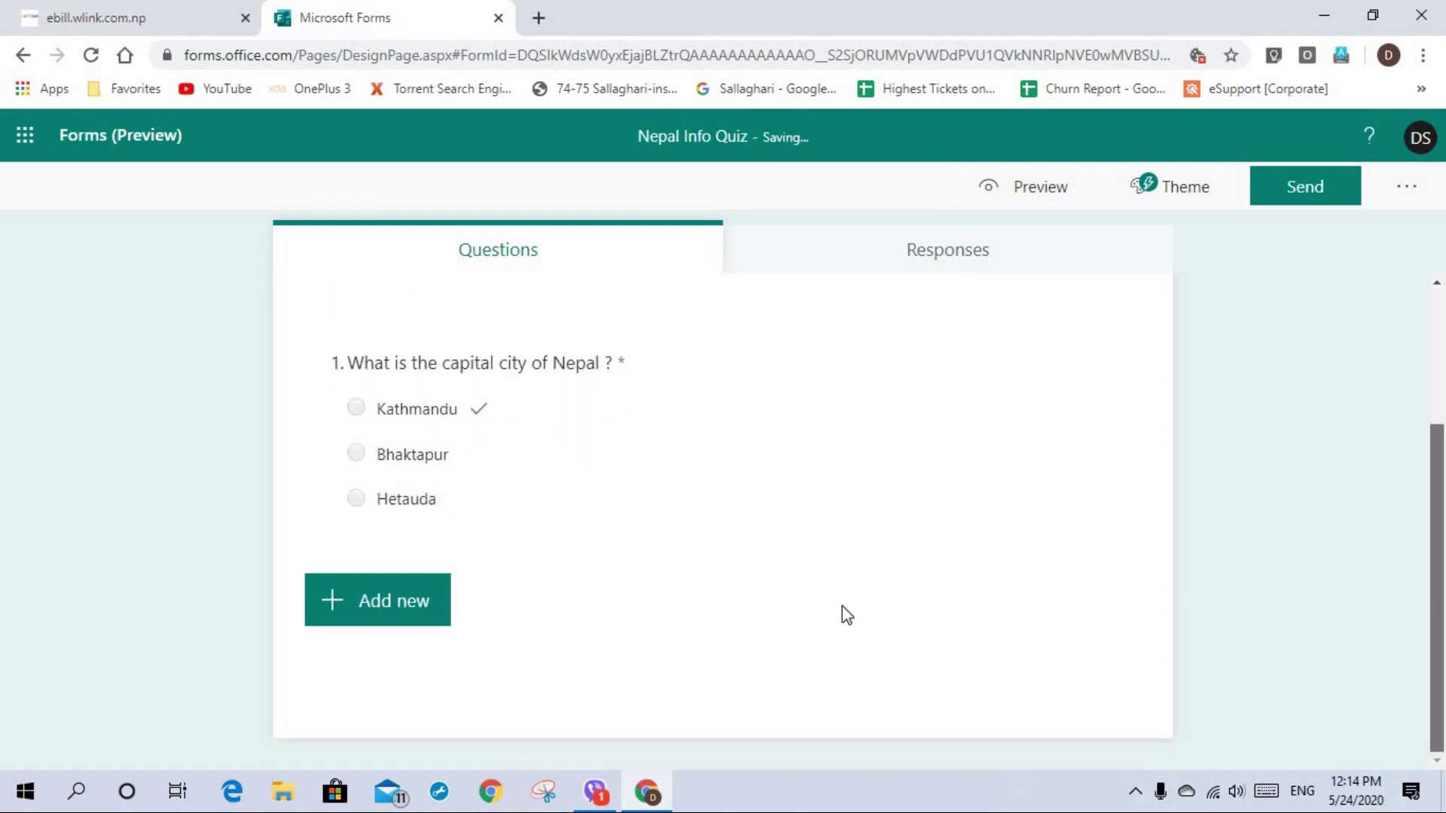
Reopen the capital city question and assign it 5 points
click(500, 509)
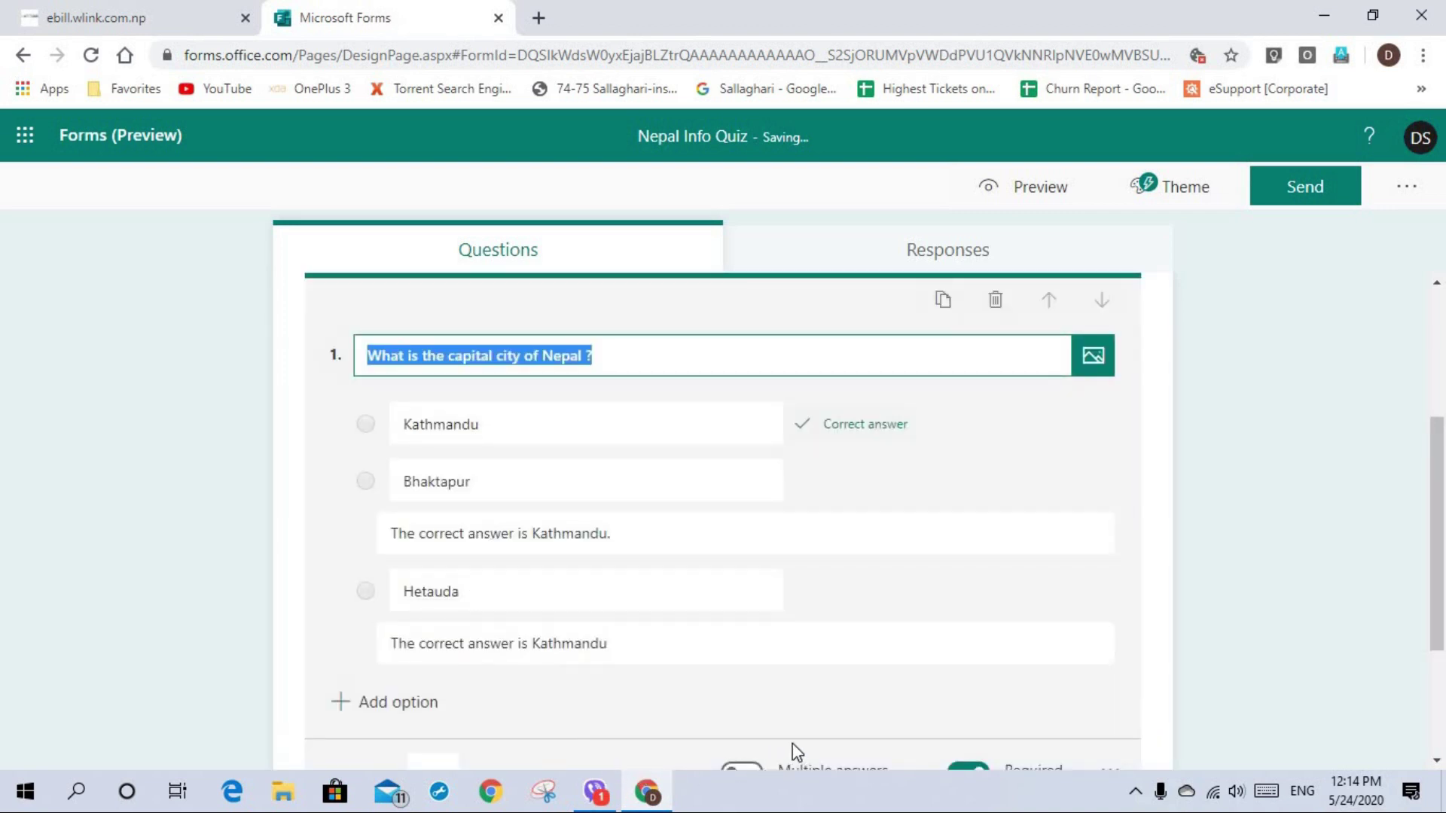
click(834, 743)
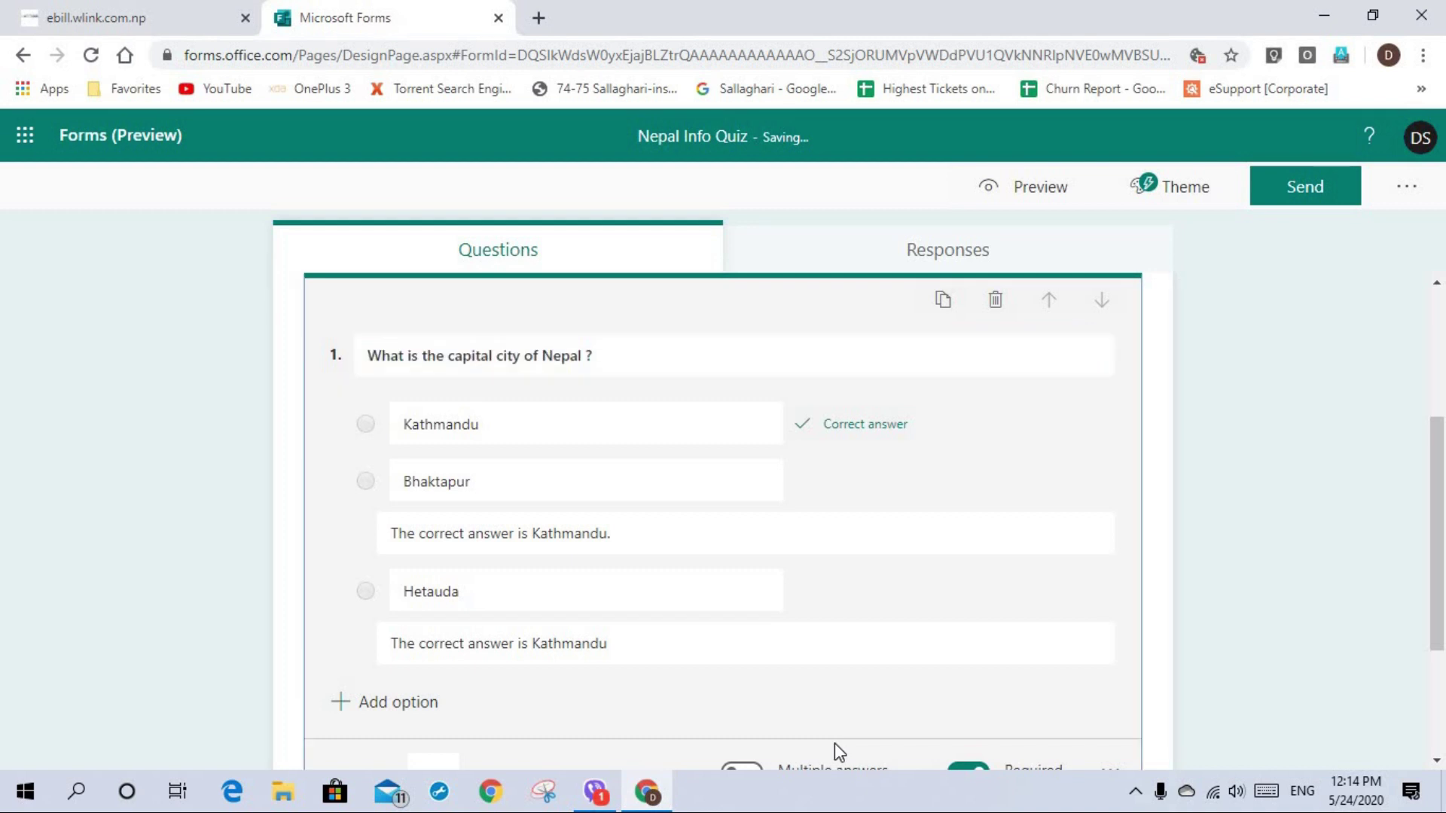
click(1440, 489)
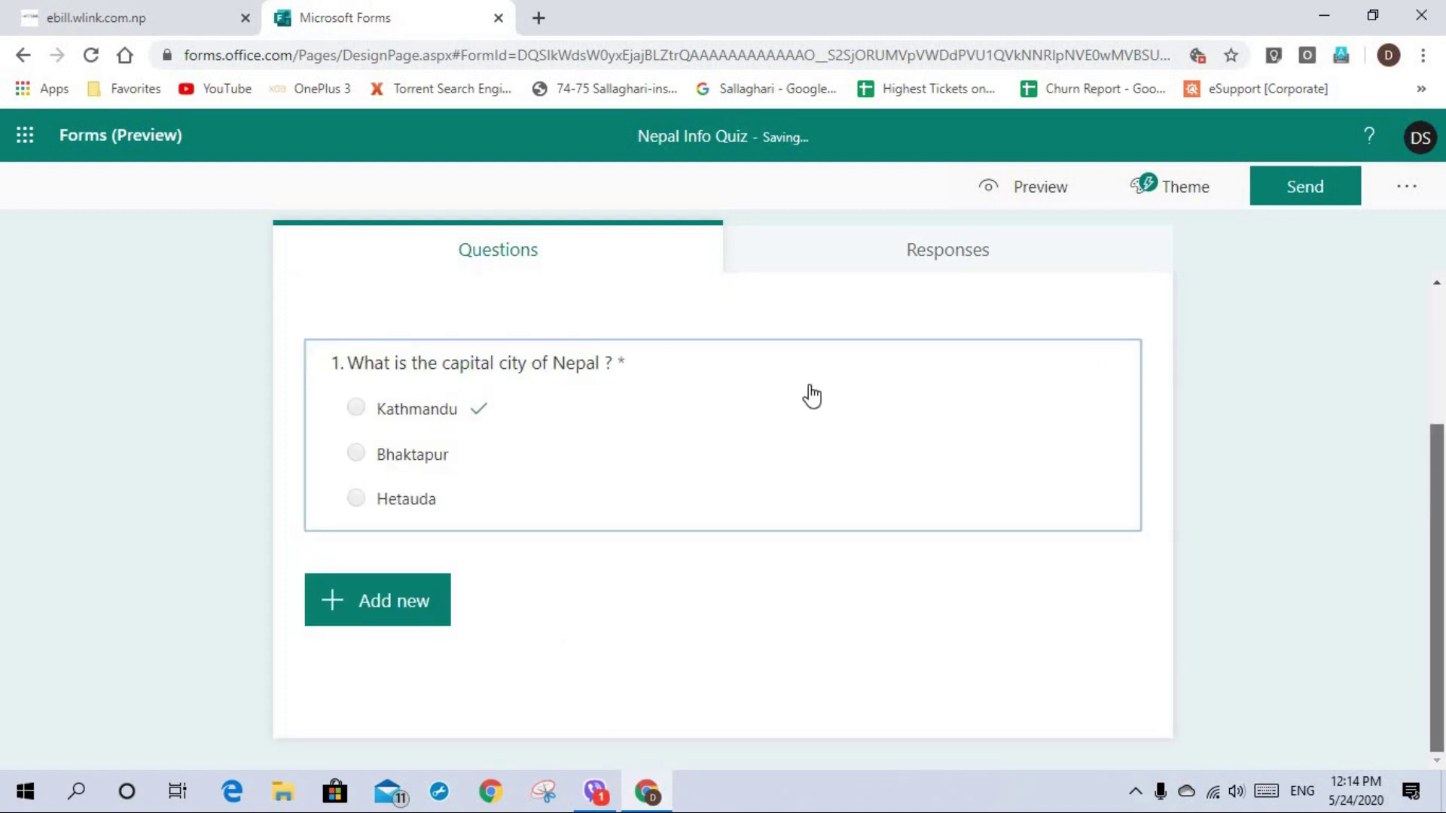
click(808, 385)
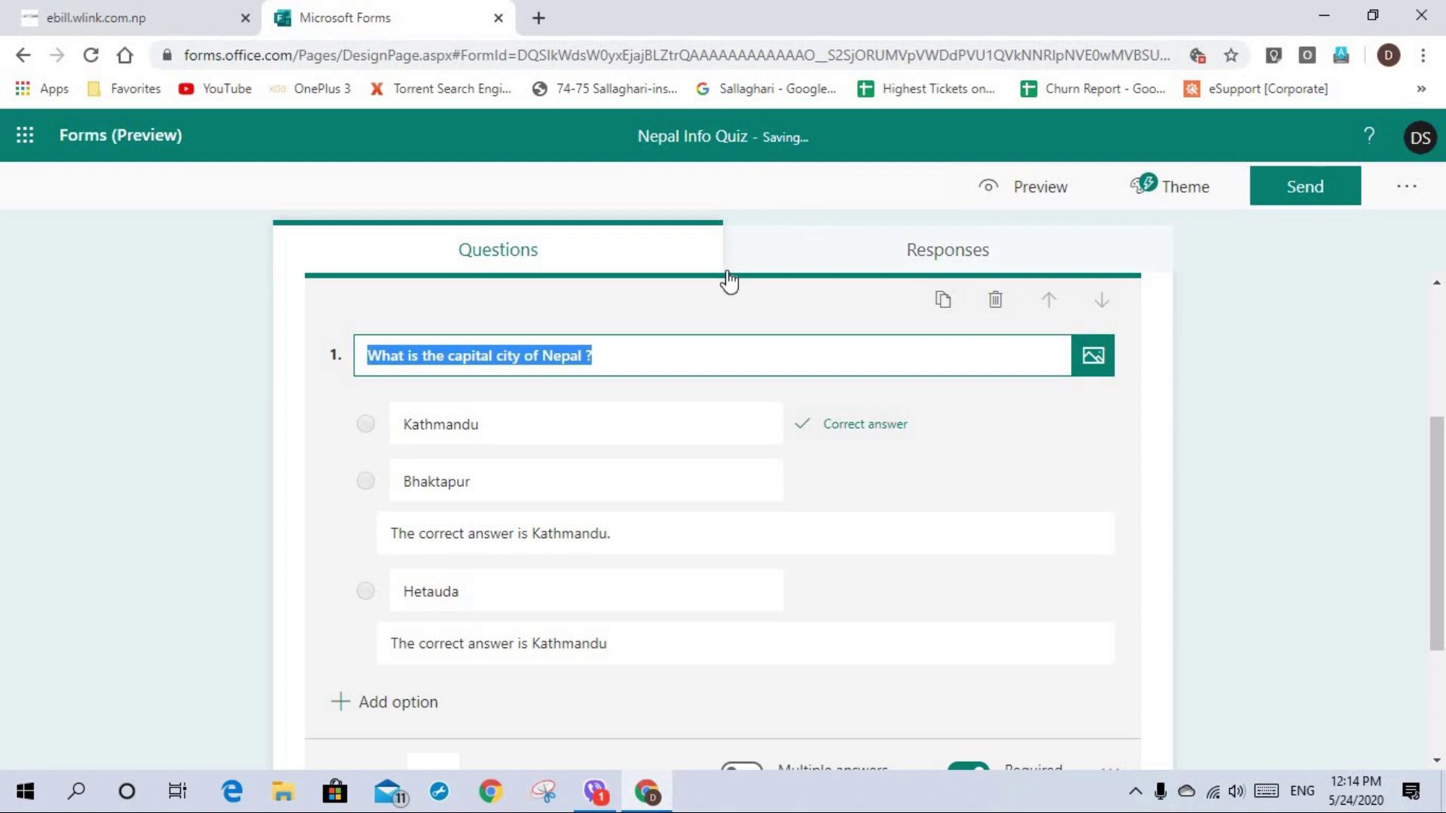
click(455, 761)
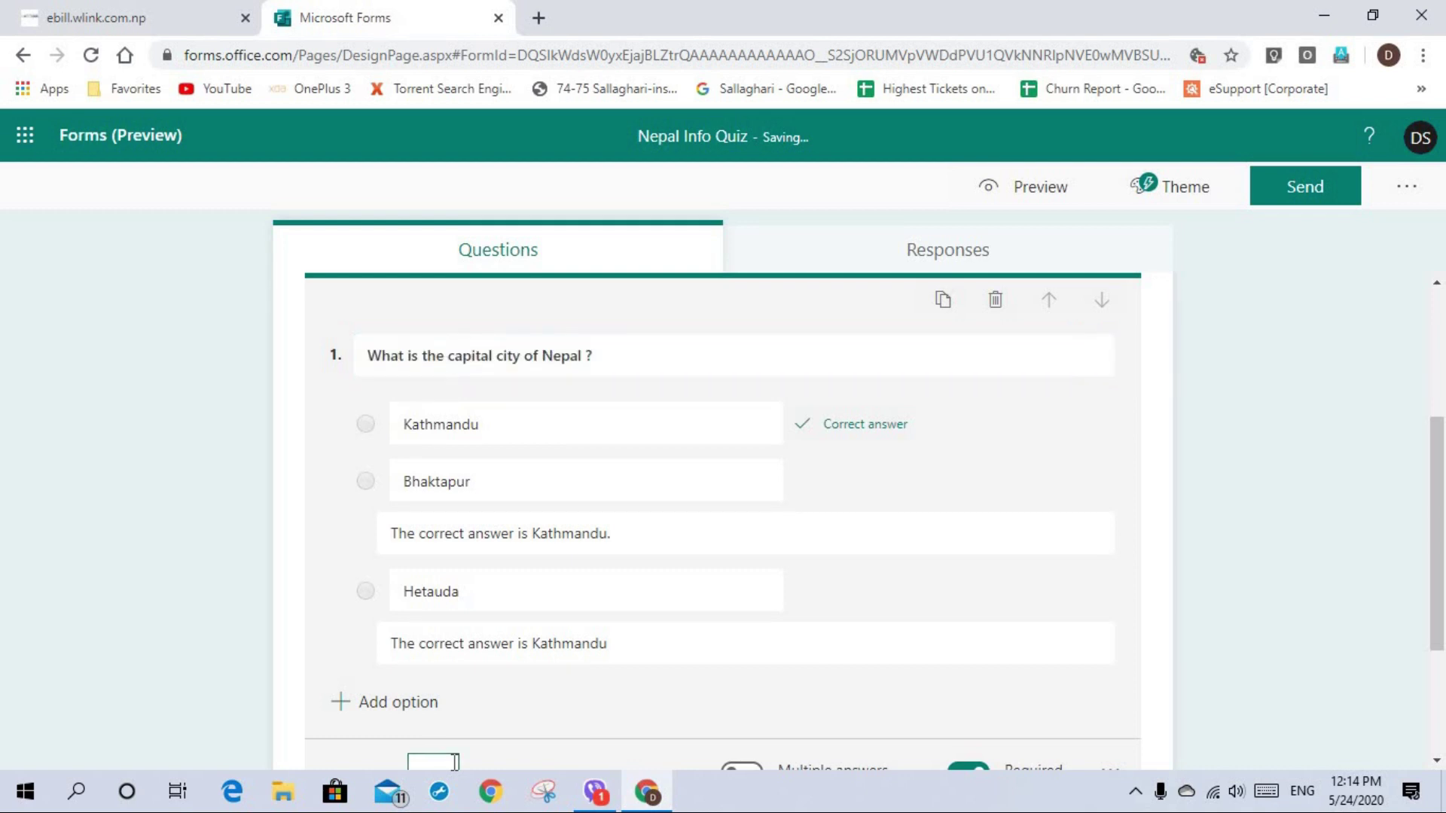
text(5)
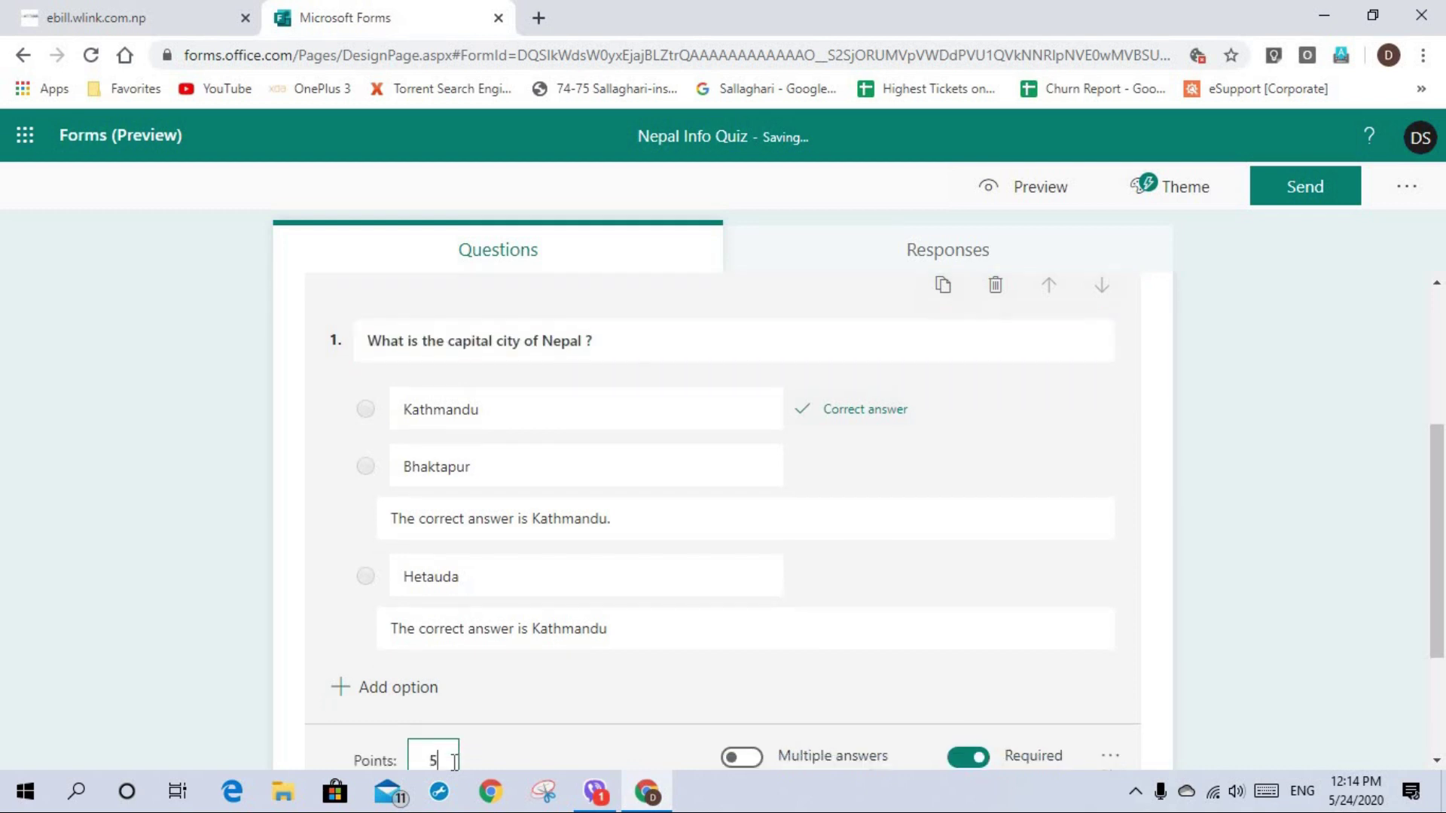
click(915, 672)
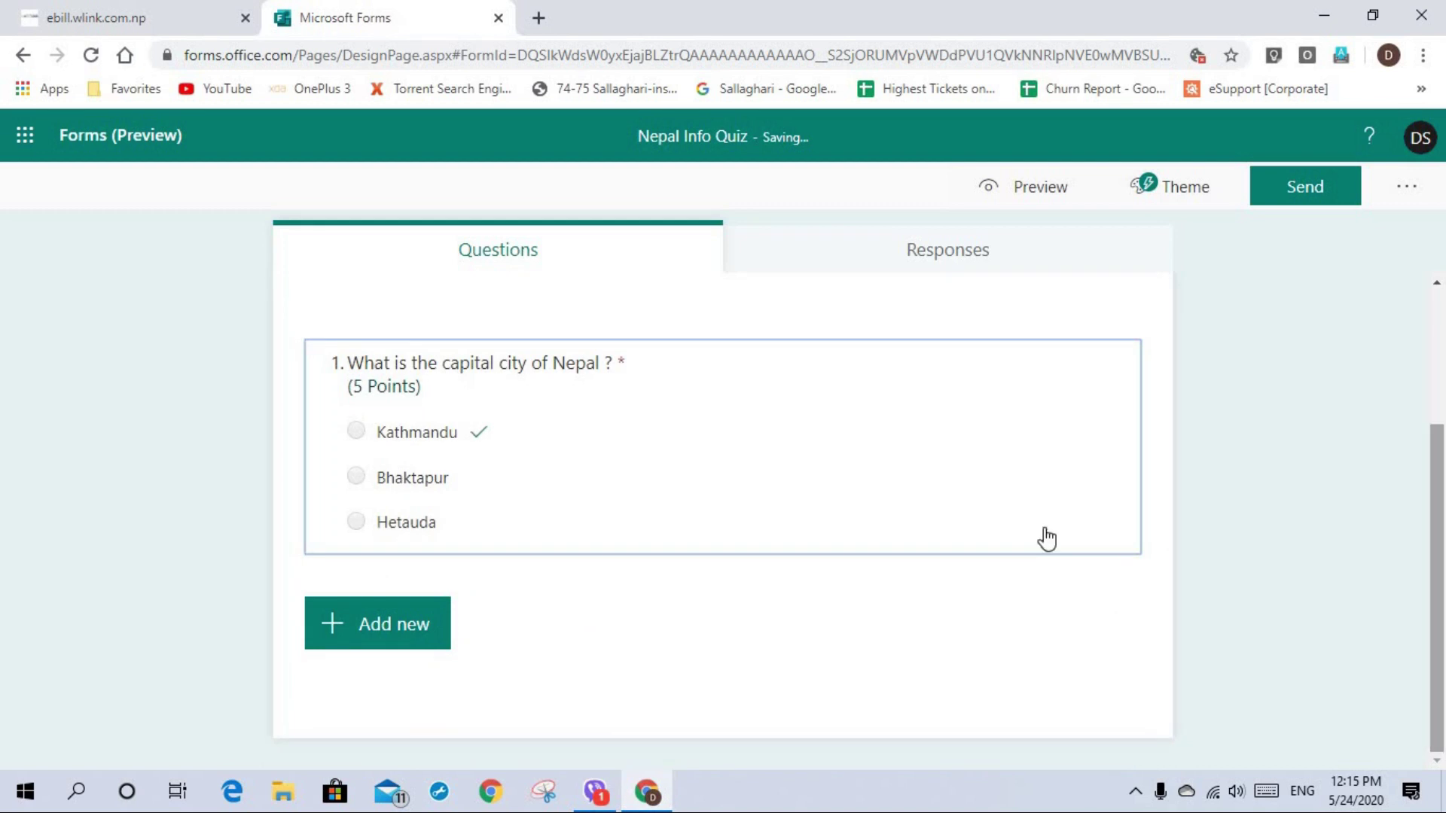
Add a second choice question with the title "Where is Phewa Lake located in Nepal?"
click(413, 629)
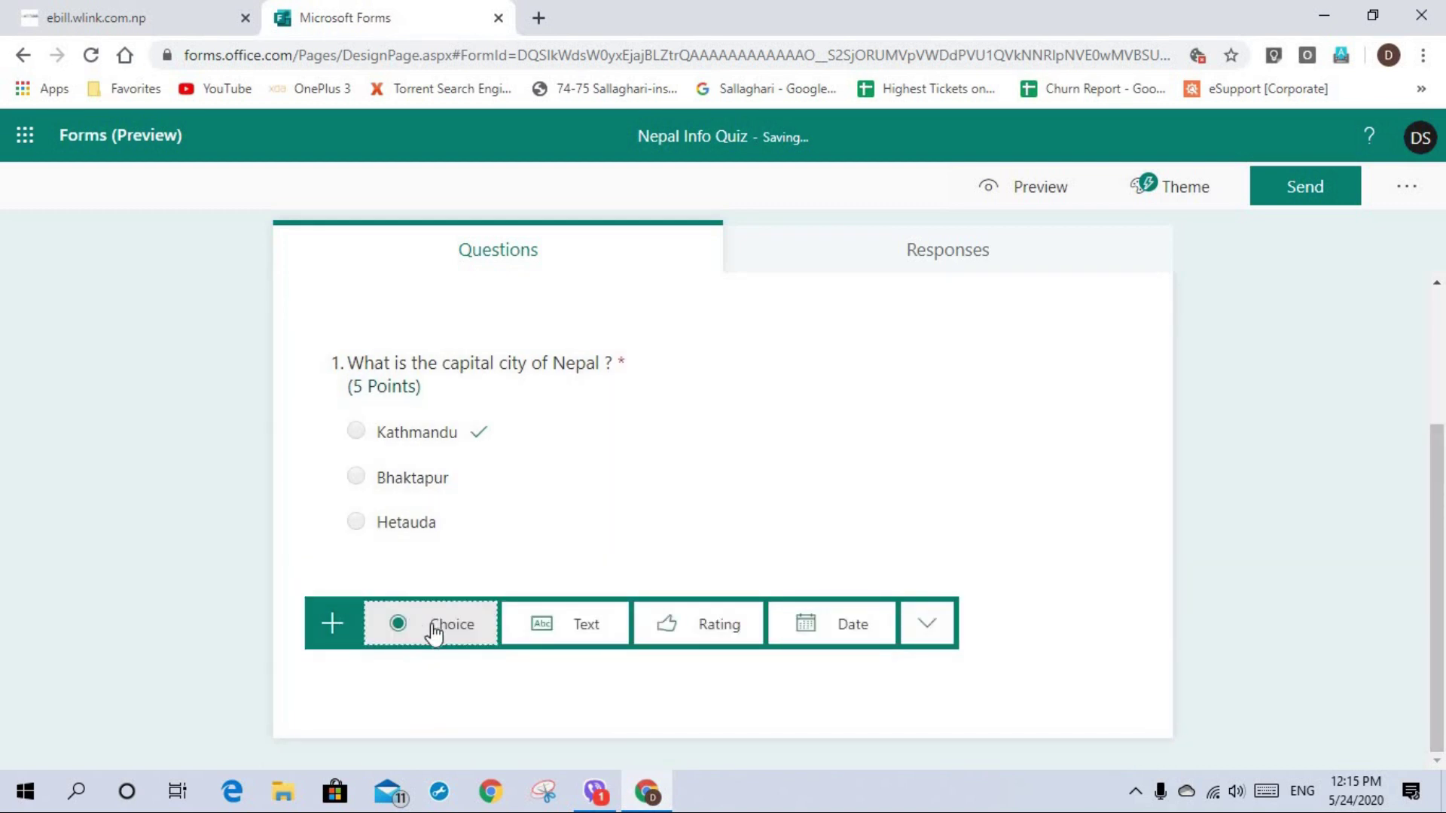
click(439, 631)
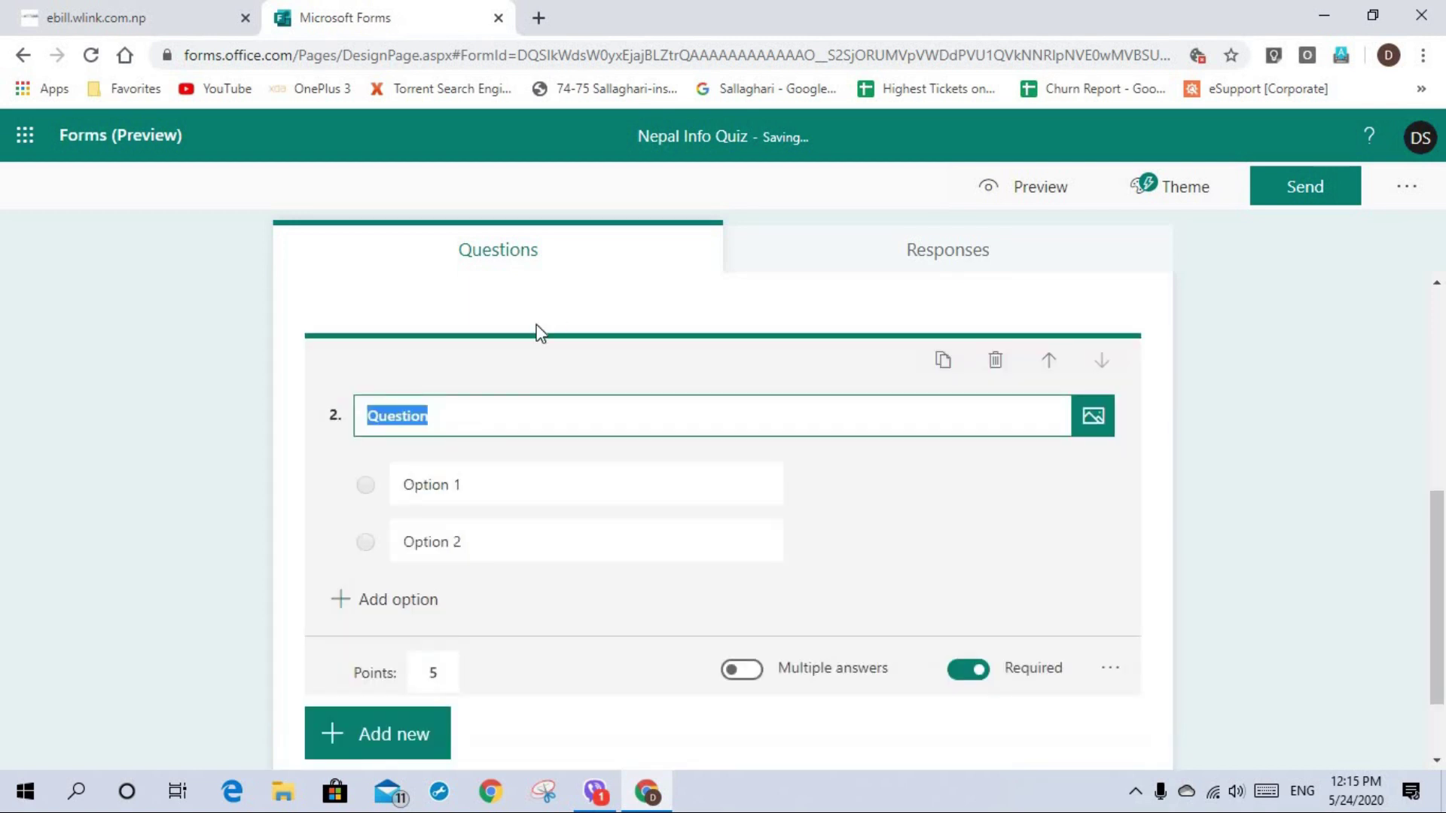
key(BackSpace)
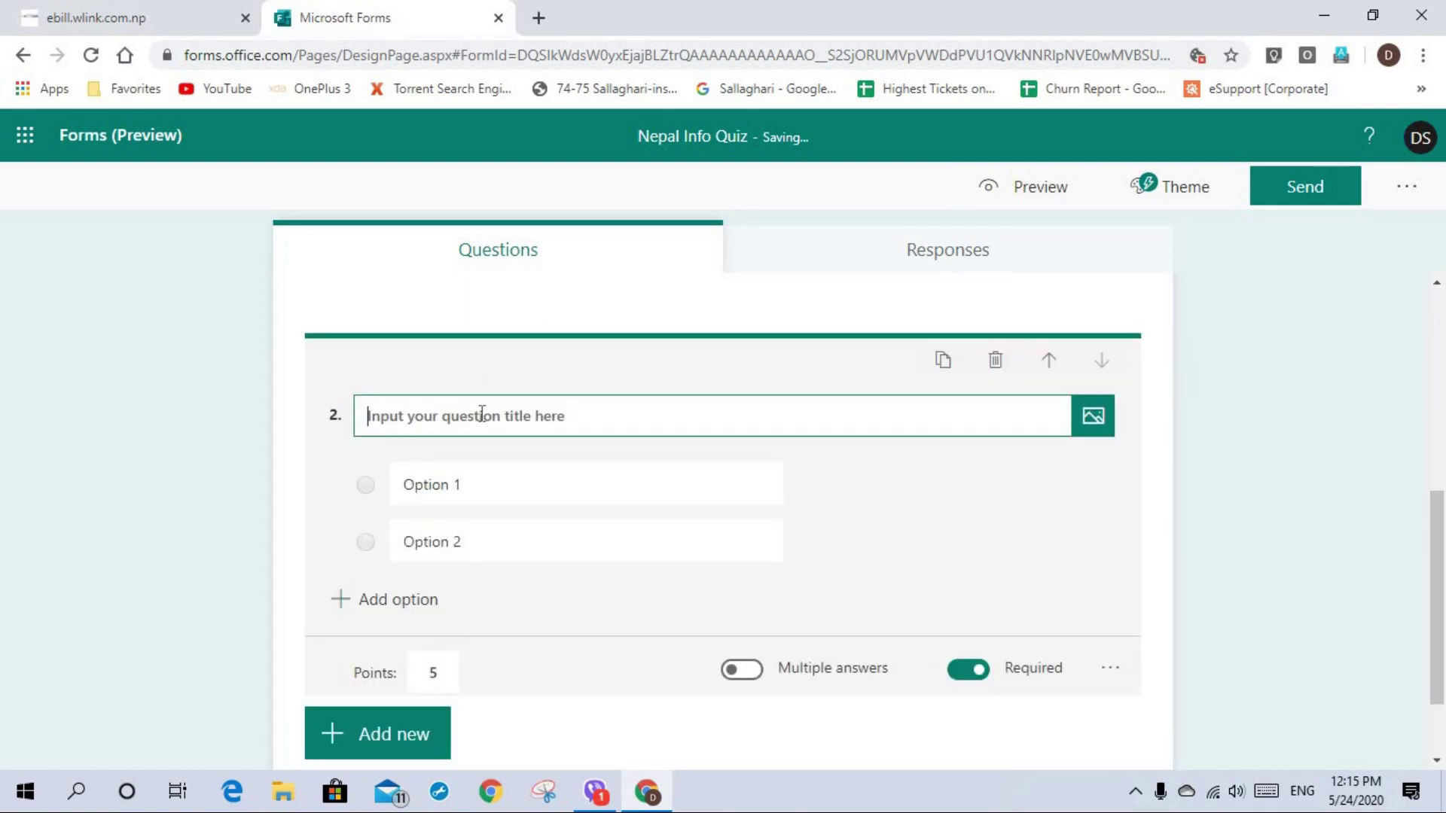
text(W)
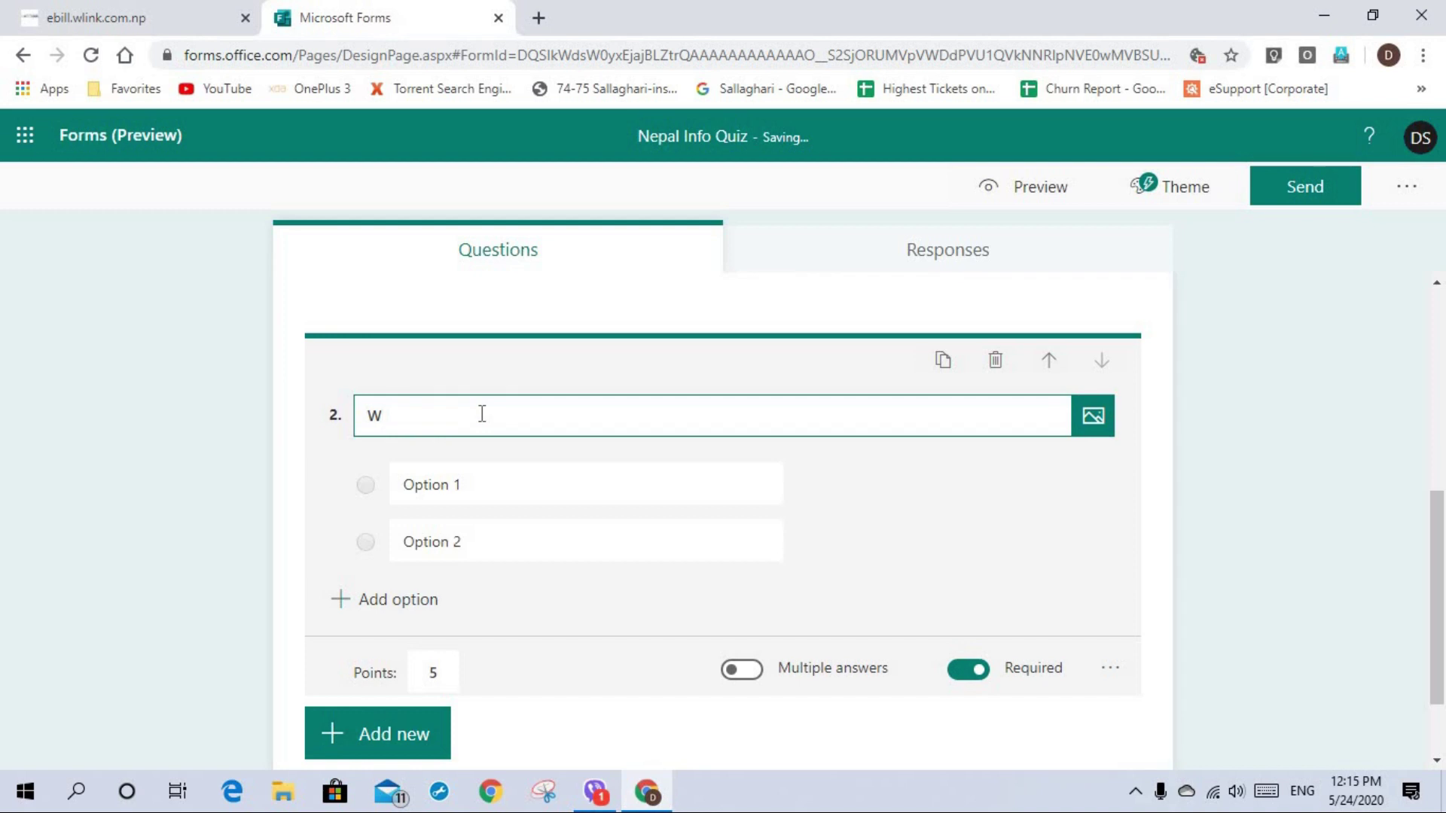
text(her)
text(e is Ph)
text(ewa Lak)
text(e )
text(loc)
text(ag)
text(ed in N)
text(e)
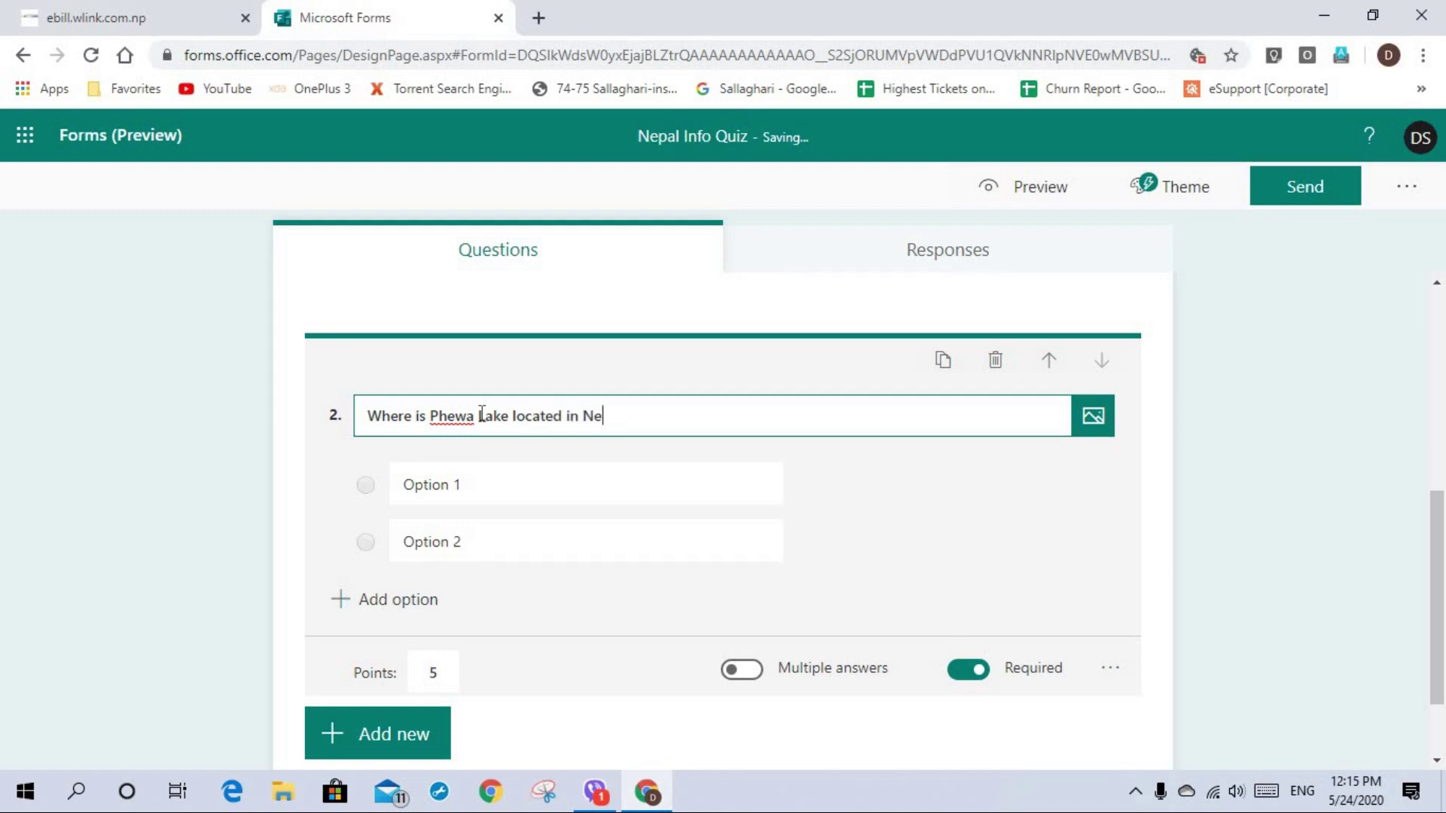
text(pal?)
Fill in the Phewa Lake question's answer options as "Pokhara" and "Chitwan", and add a third option, "Dharan"
click(516, 484)
key(BackSpace)
text(Pokhara)
key(Tab)
key(BackSpace)
text(Chite)
key(BackSpace)
text(wan)
key(Return)
key(BackSpace)
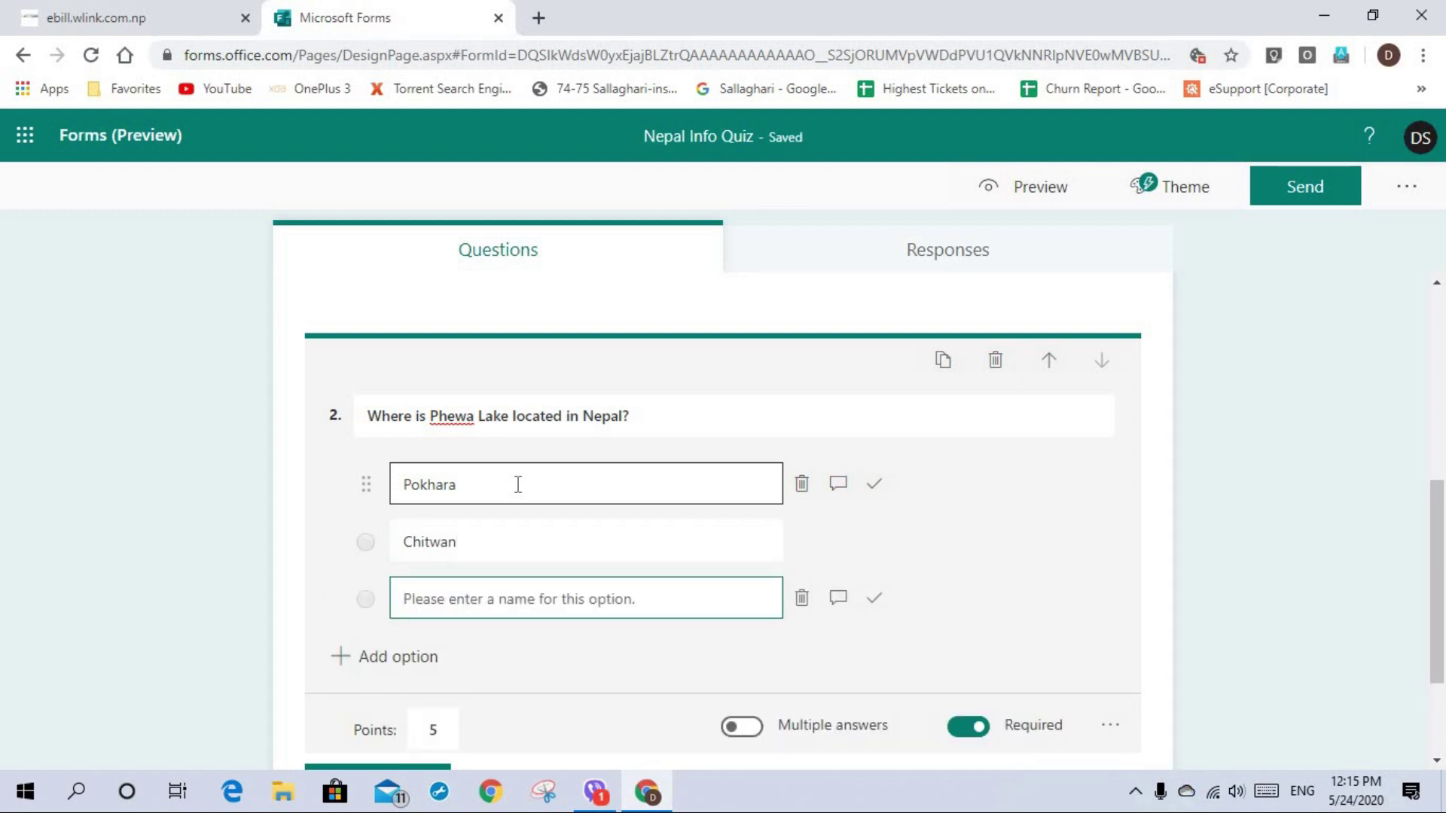
text(Dharan)
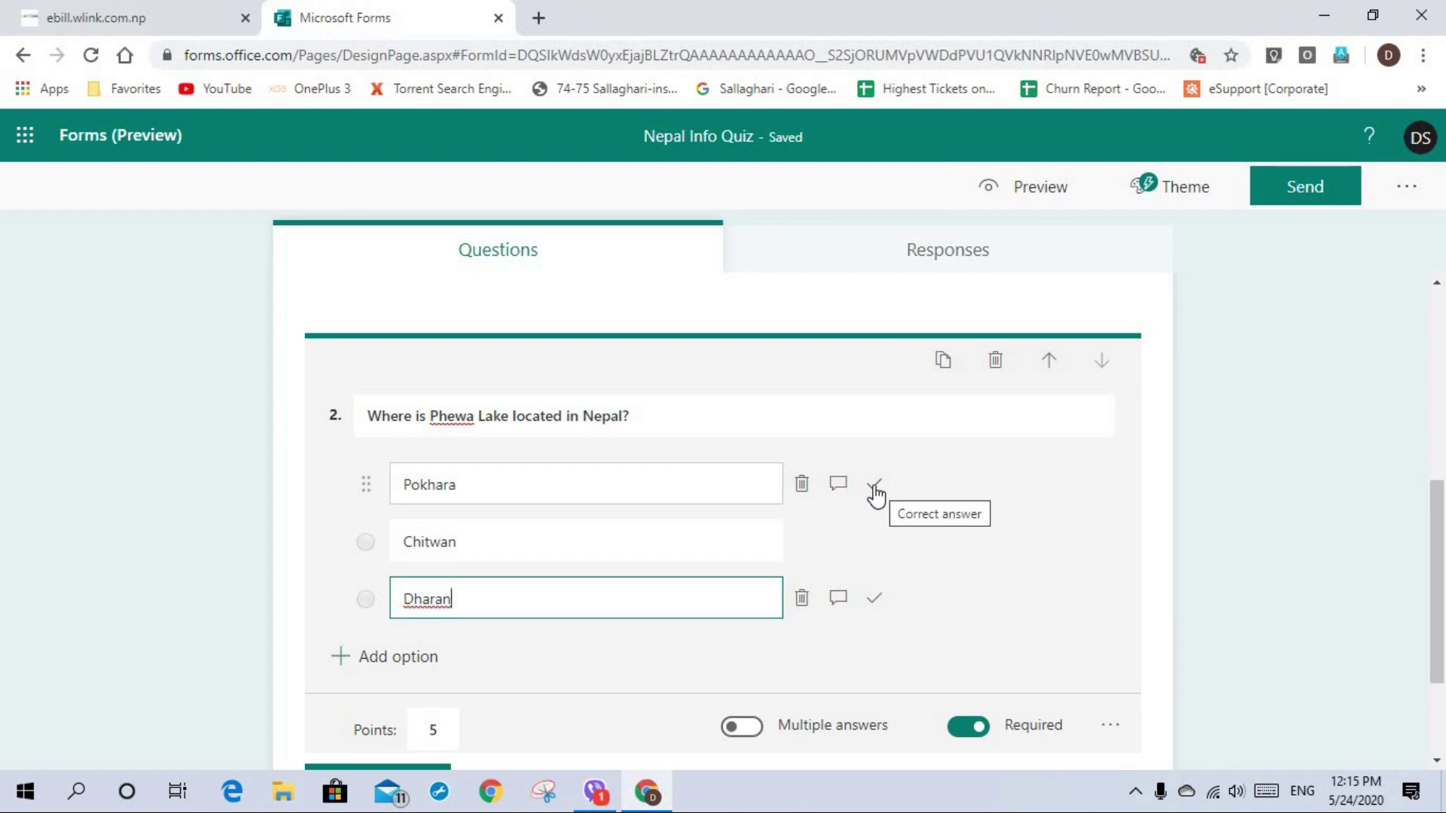
Mark Pokhara as the correct answer and give the Chitwan option the respondent message "Phewa lake is the correct answer ."
click(874, 488)
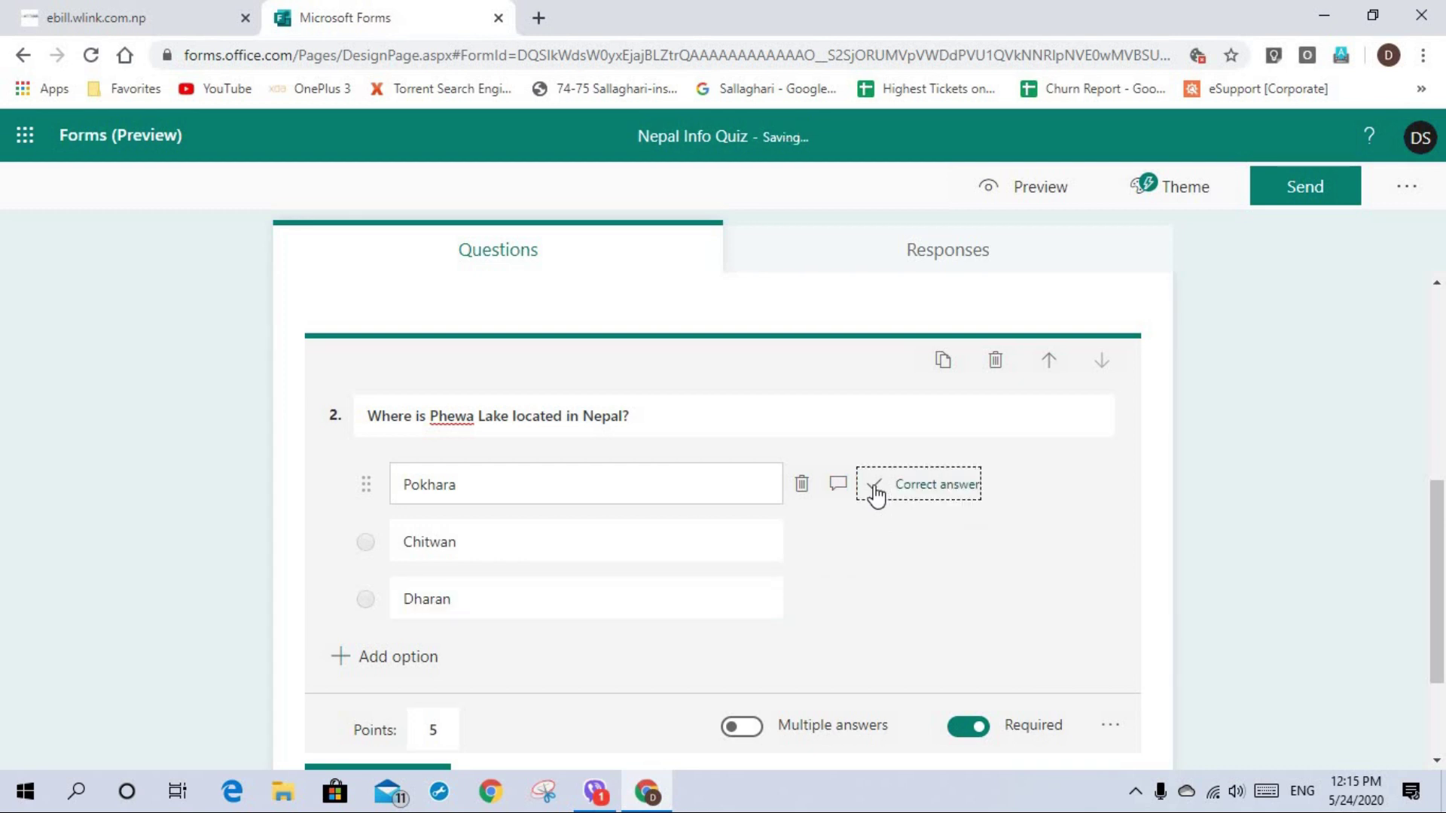
click(532, 557)
click(836, 542)
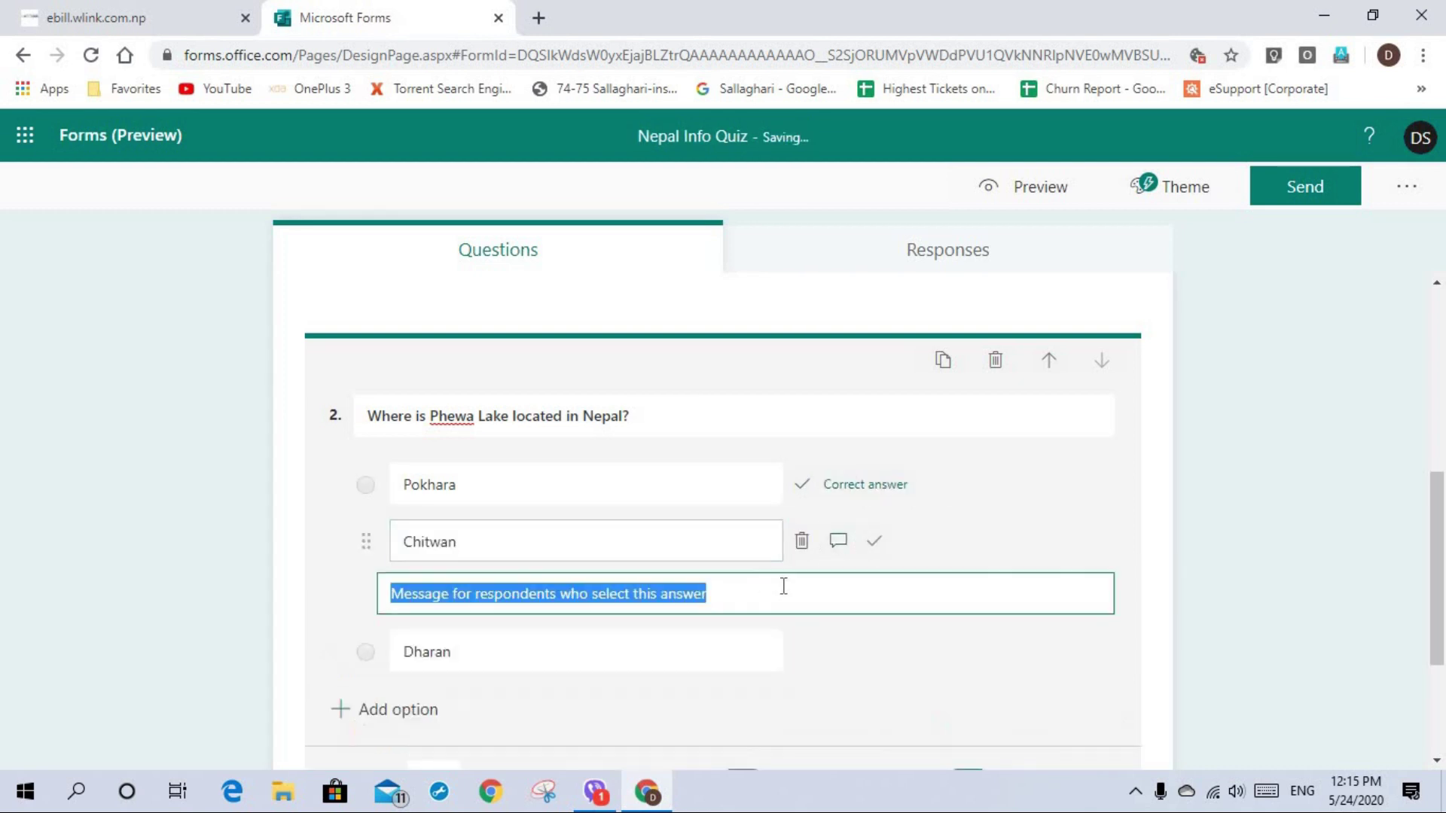
text(Pph)
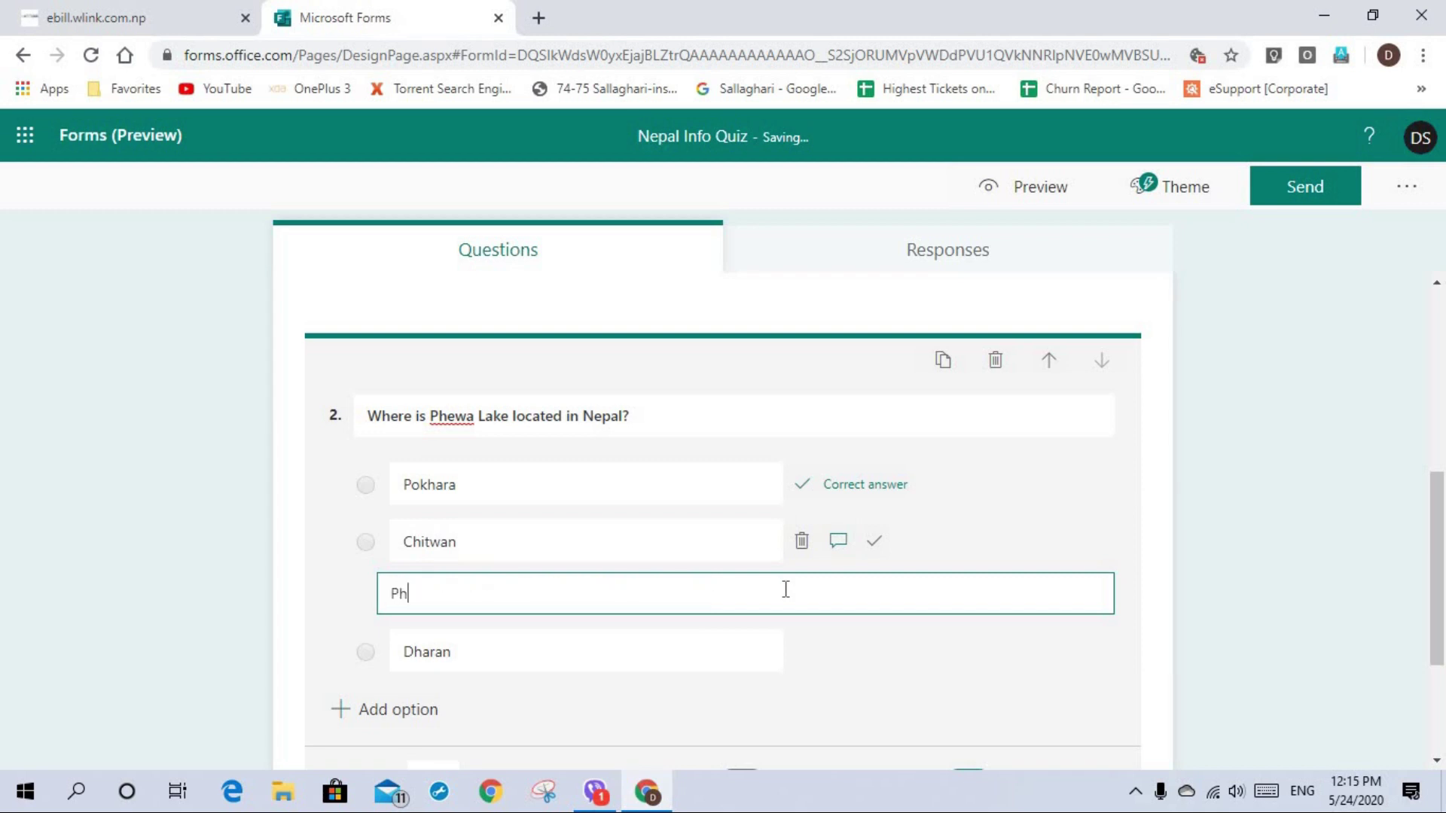
text(ewa lake is the cor)
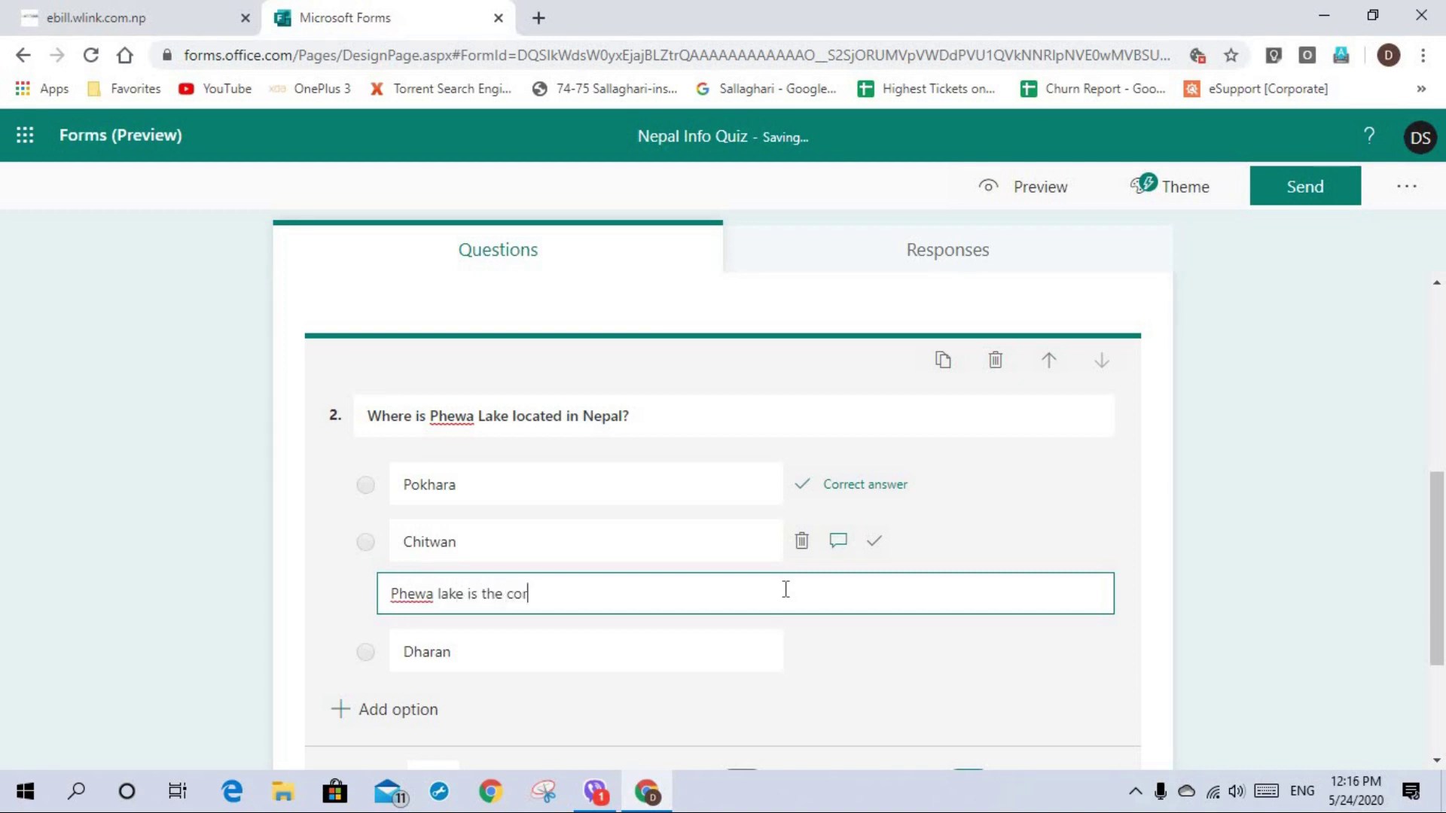
text(rec a)
text( anser)
key(BackSpace)
text(wer .)
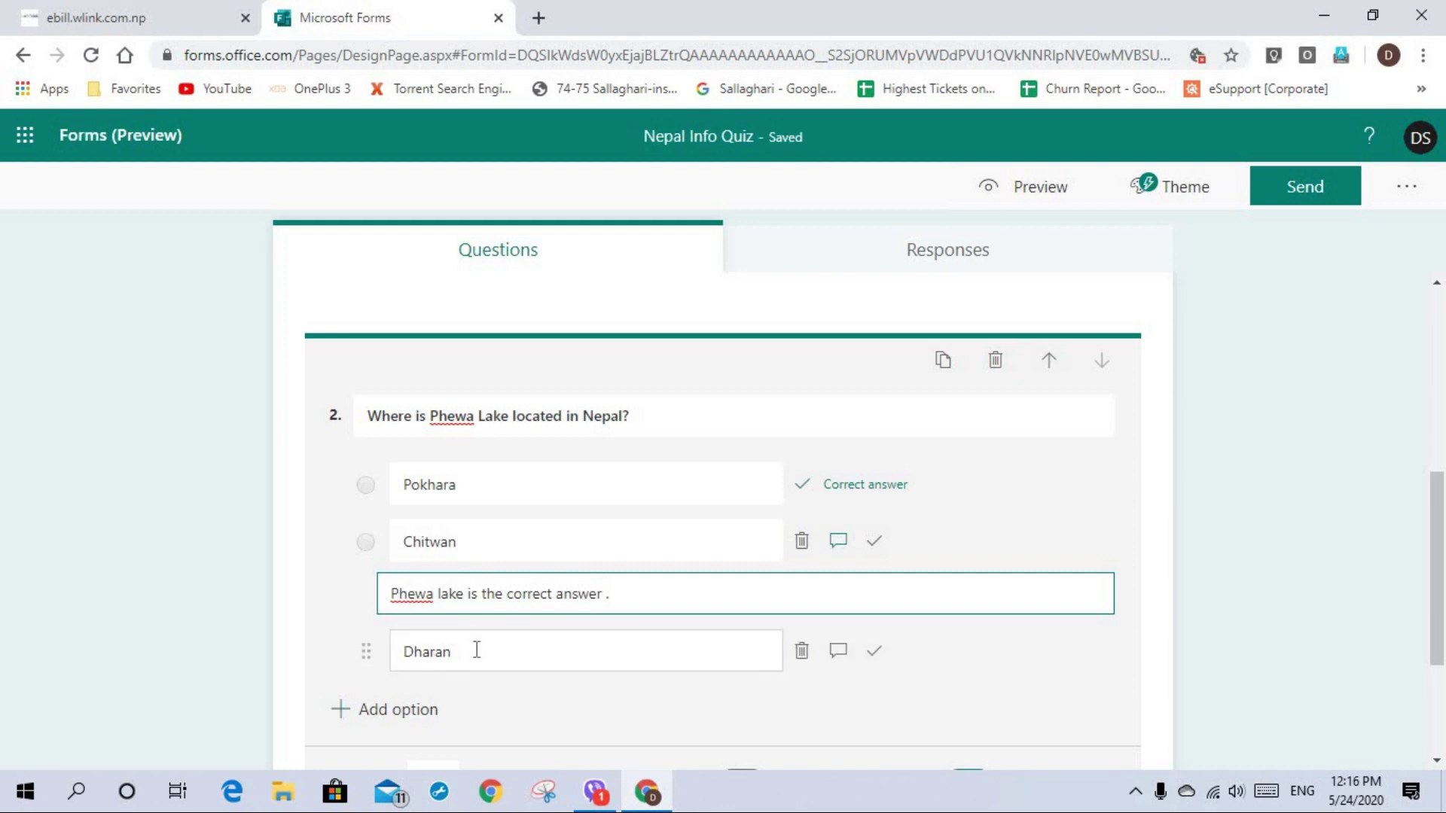
Give the Dharan option the respondent message "Phewa lake is the correct answer." and close the question for editing
key(Tab)
click(837, 652)
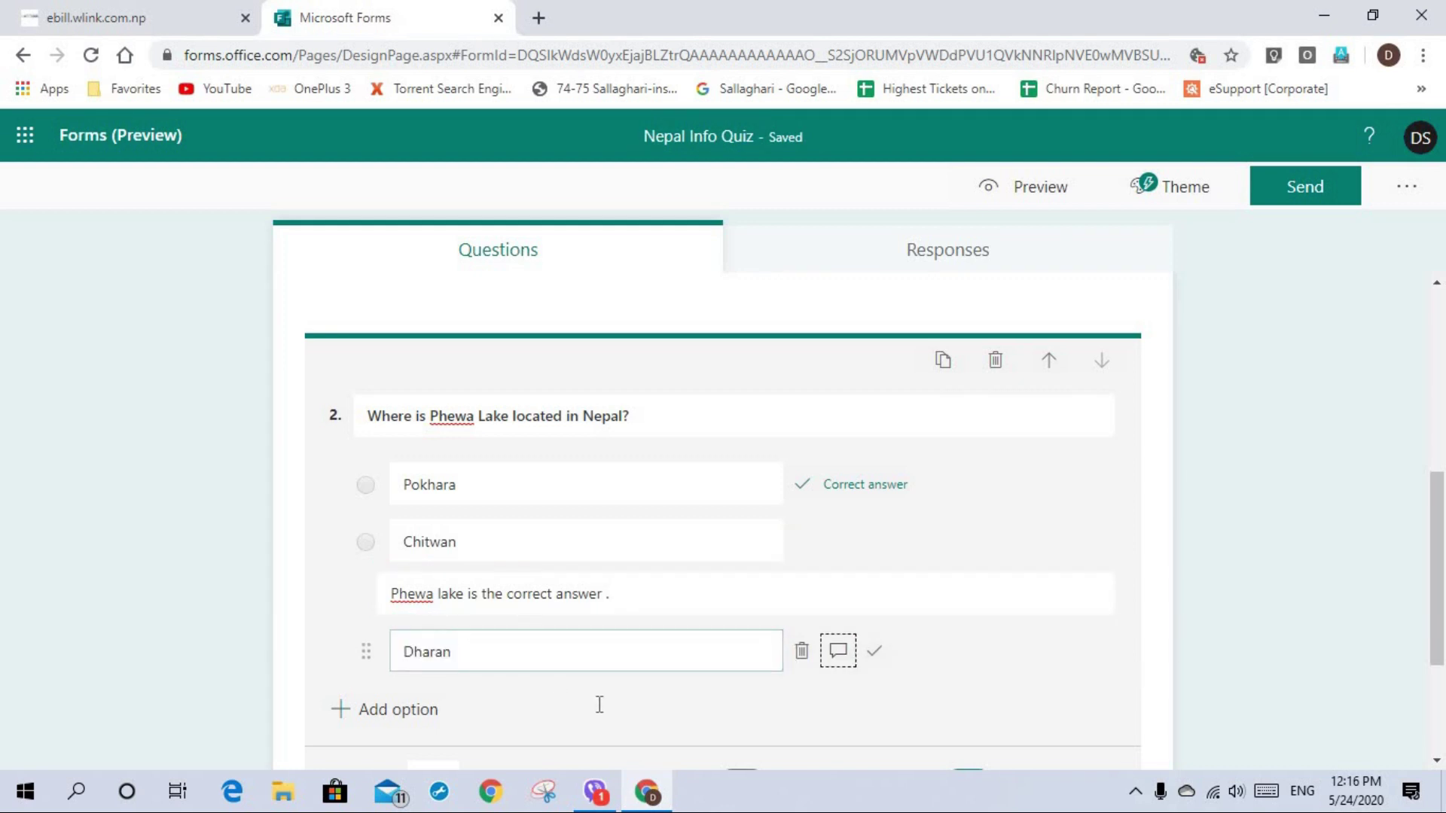
key(BackSpace)
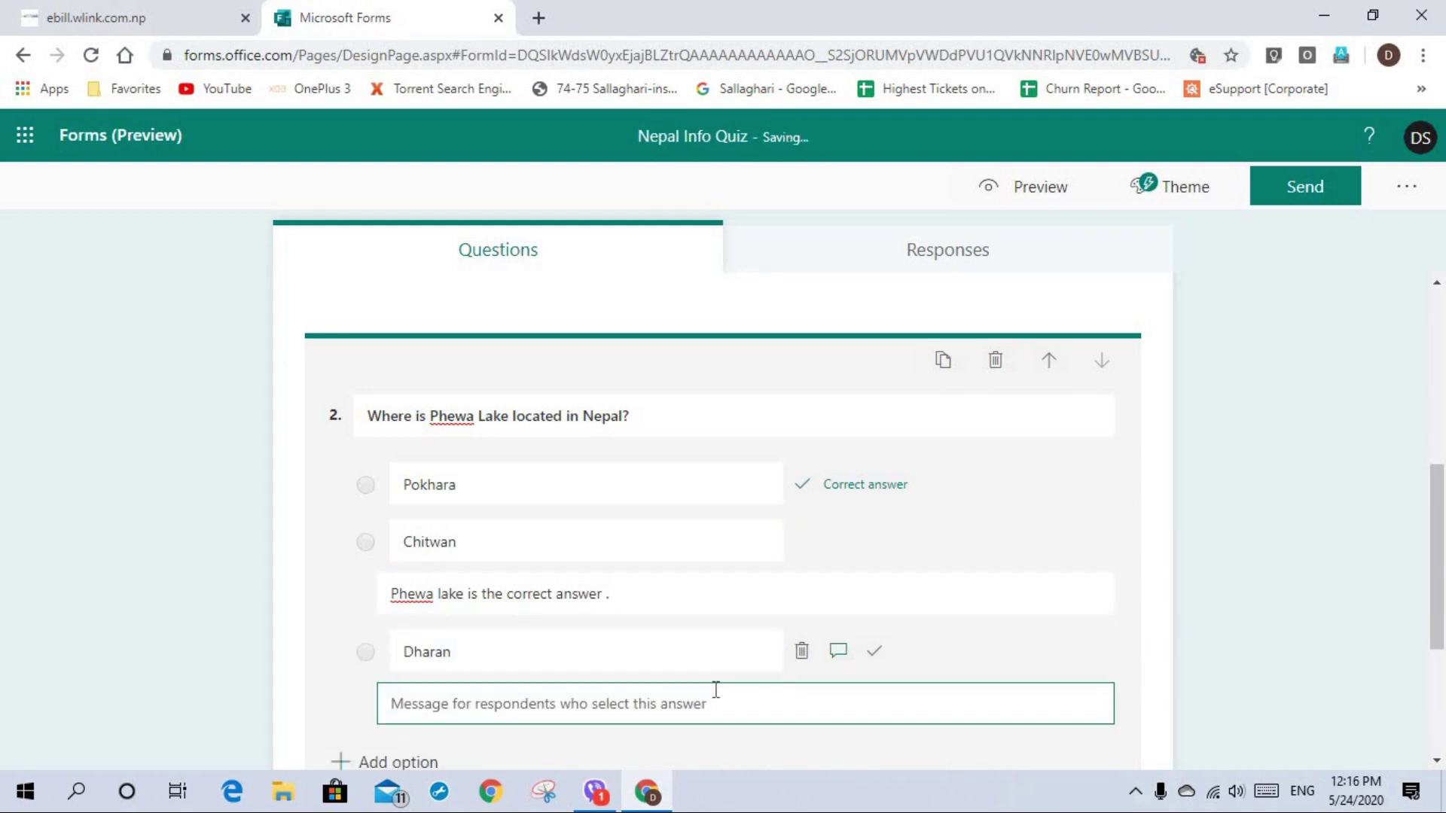
text(Phew)
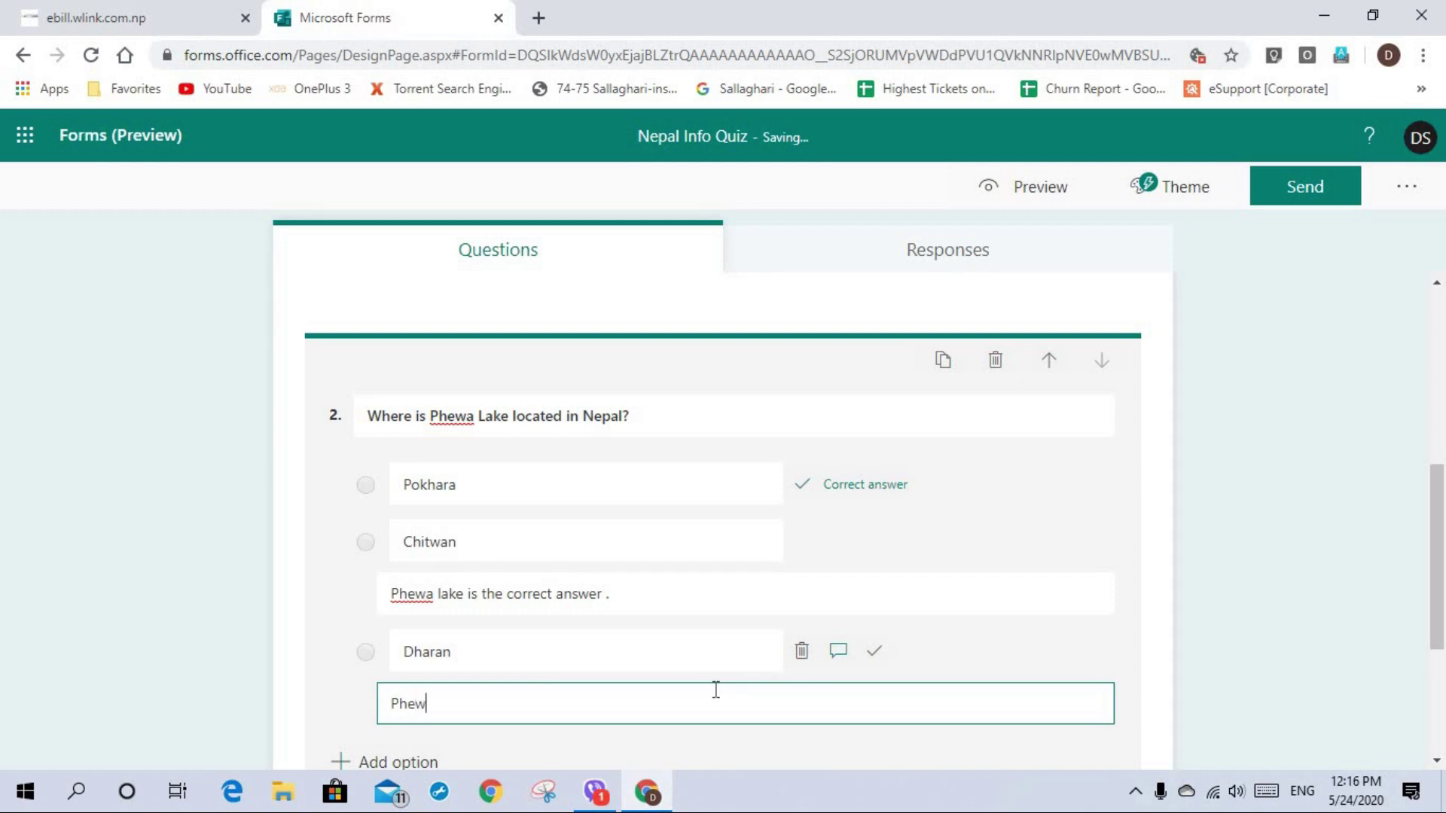
text(a lake is the an)
text(orrec)
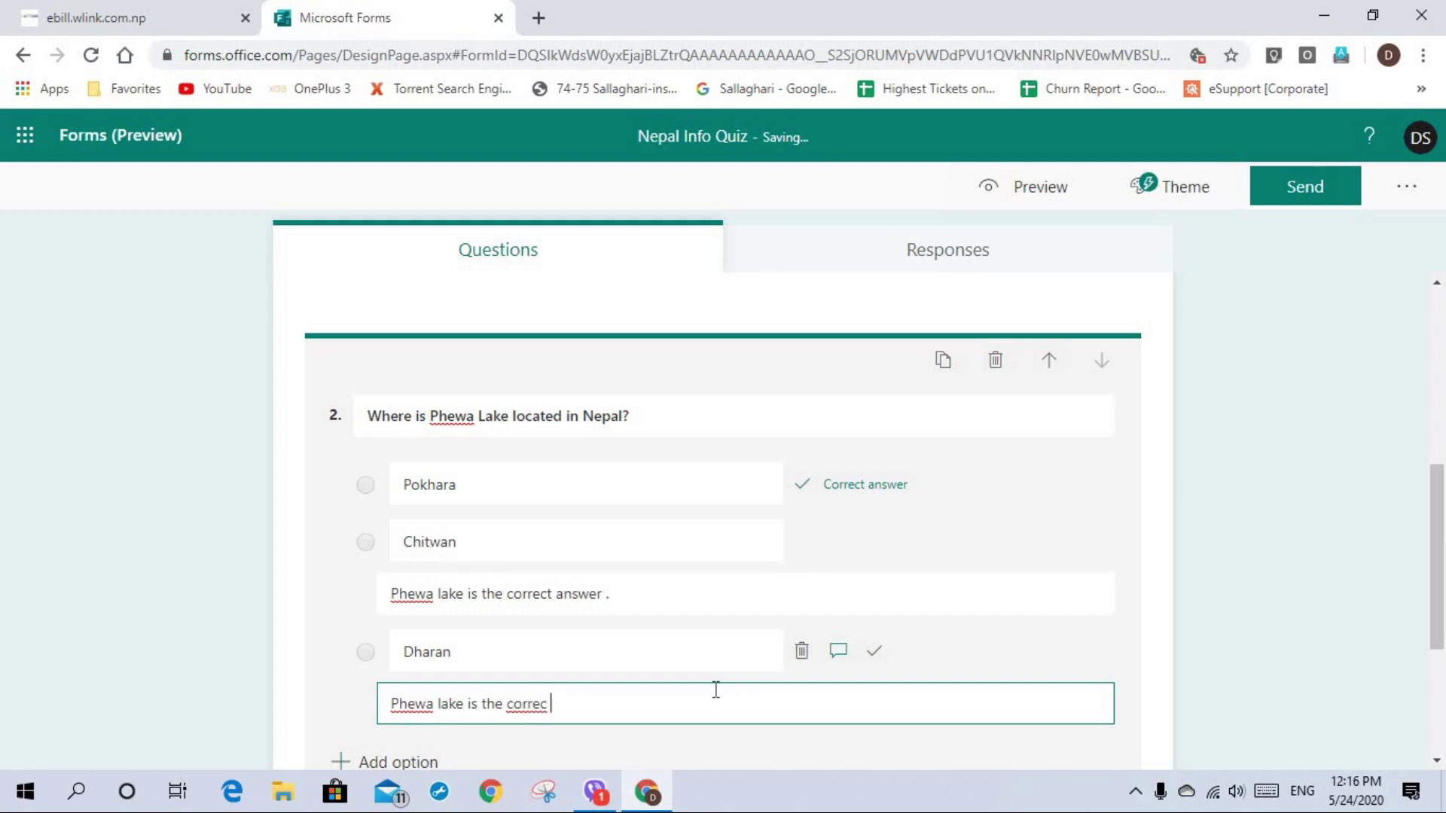
text(t answer.)
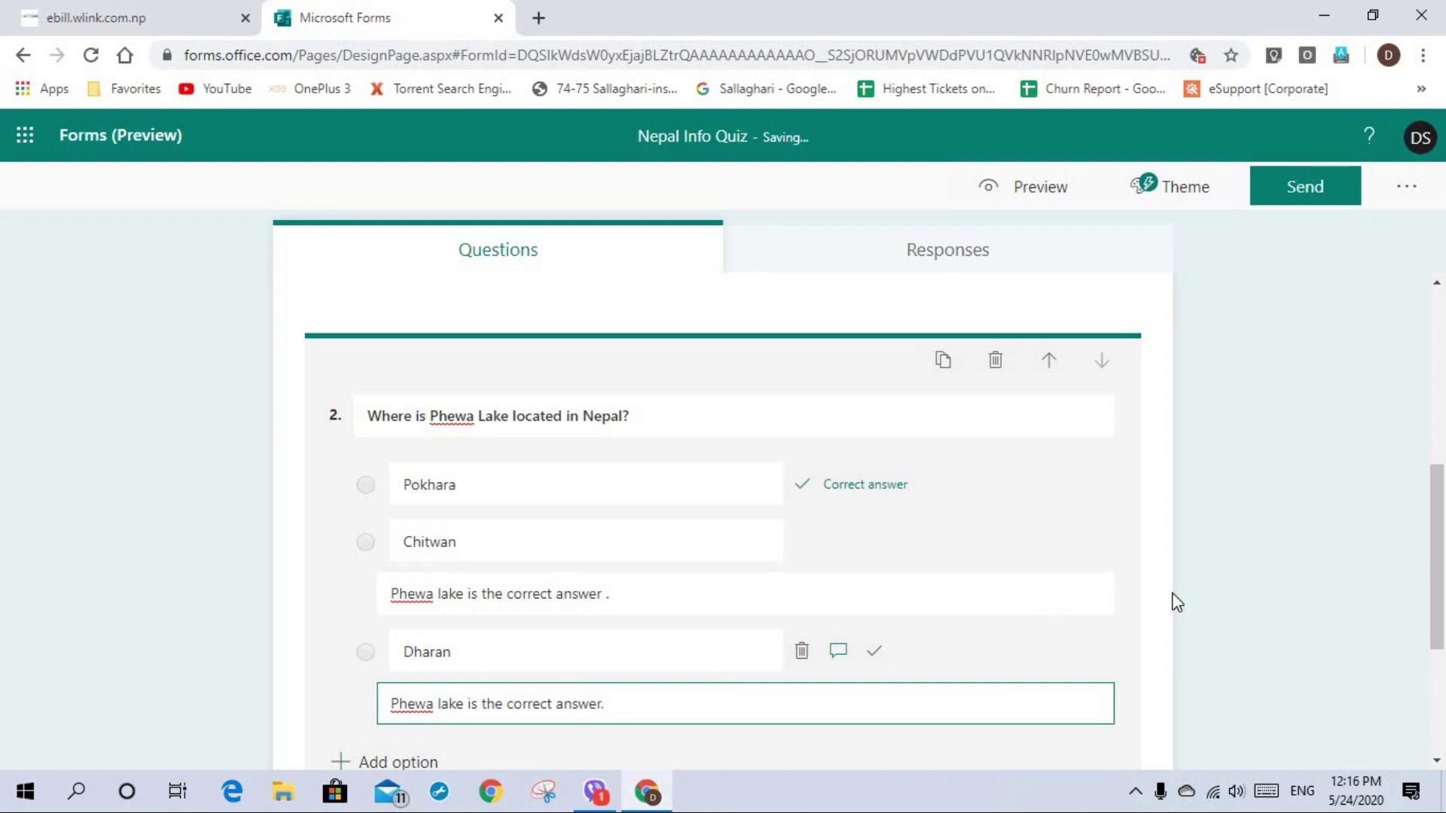
click(1440, 512)
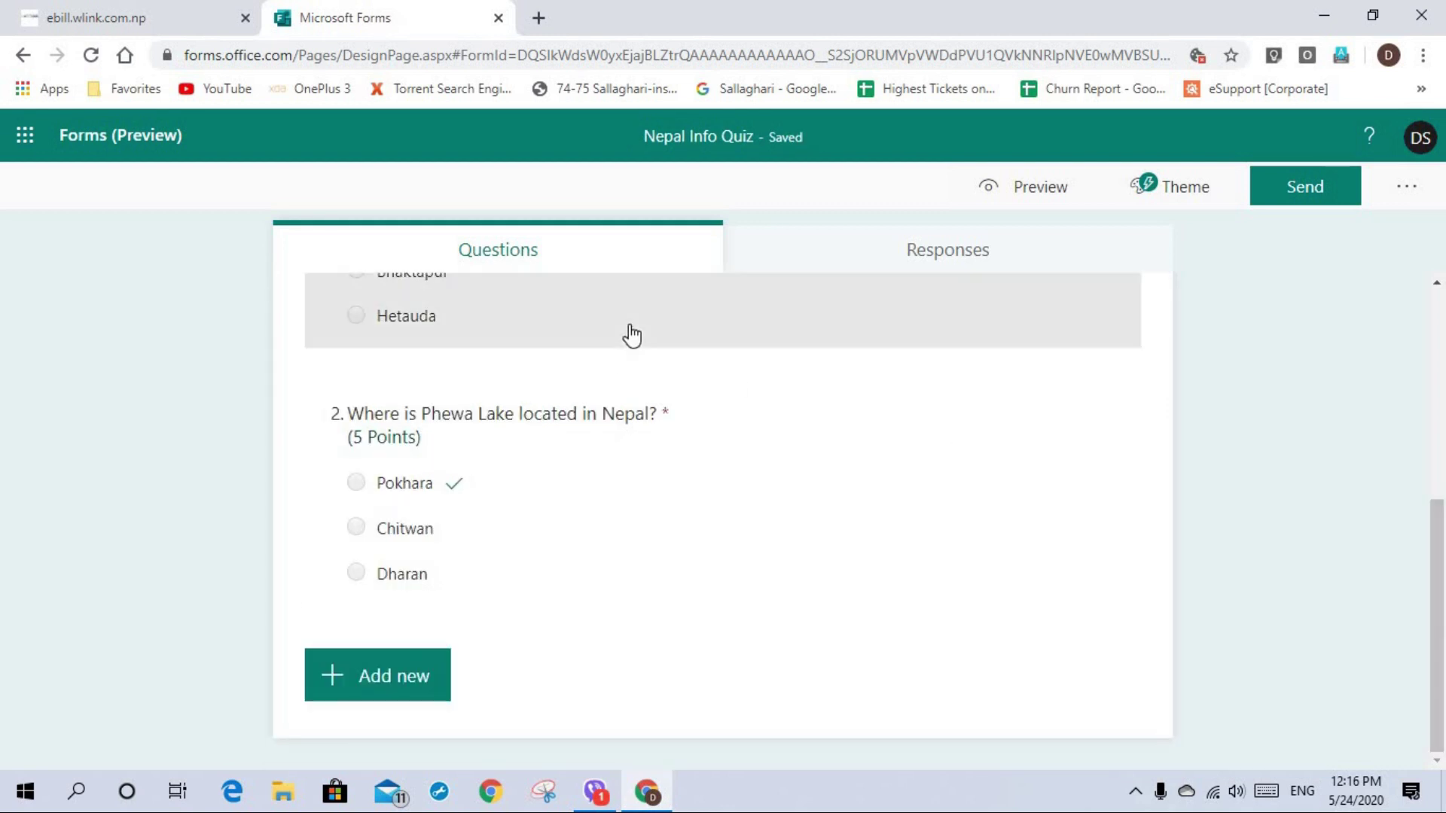
click(561, 469)
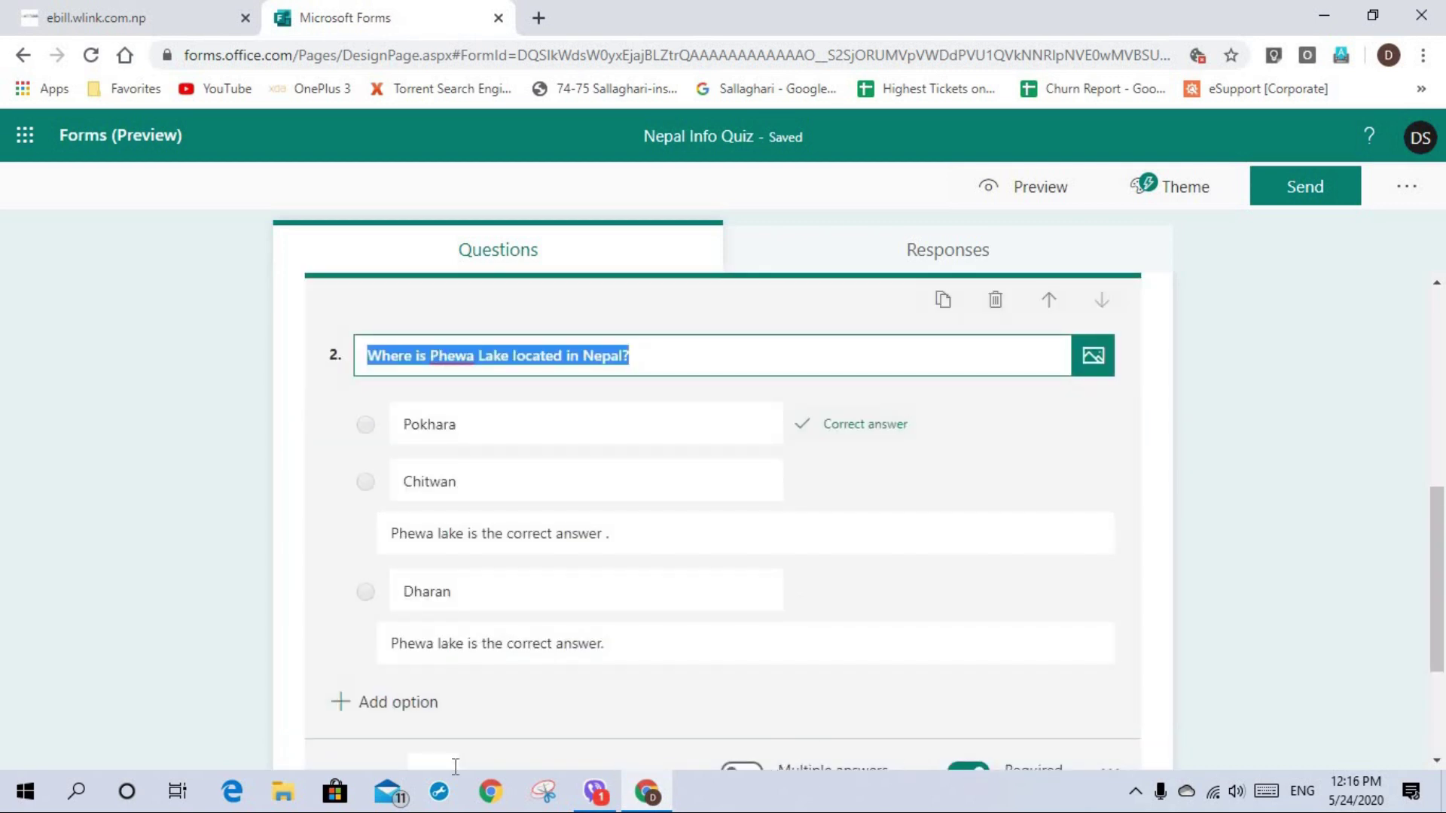
click(1315, 518)
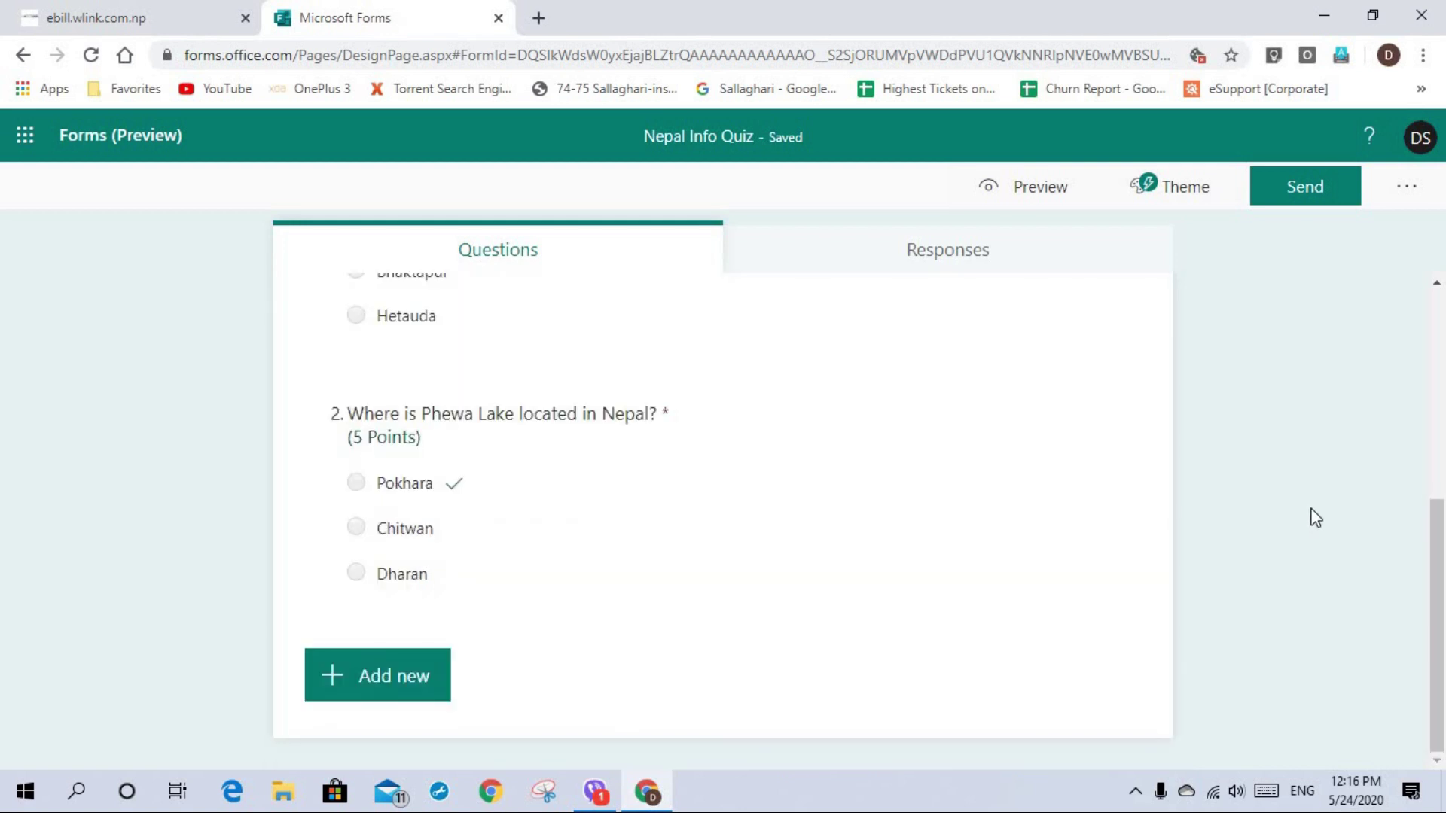
Preview the quiz in the computer layout and look through both questions
click(1046, 191)
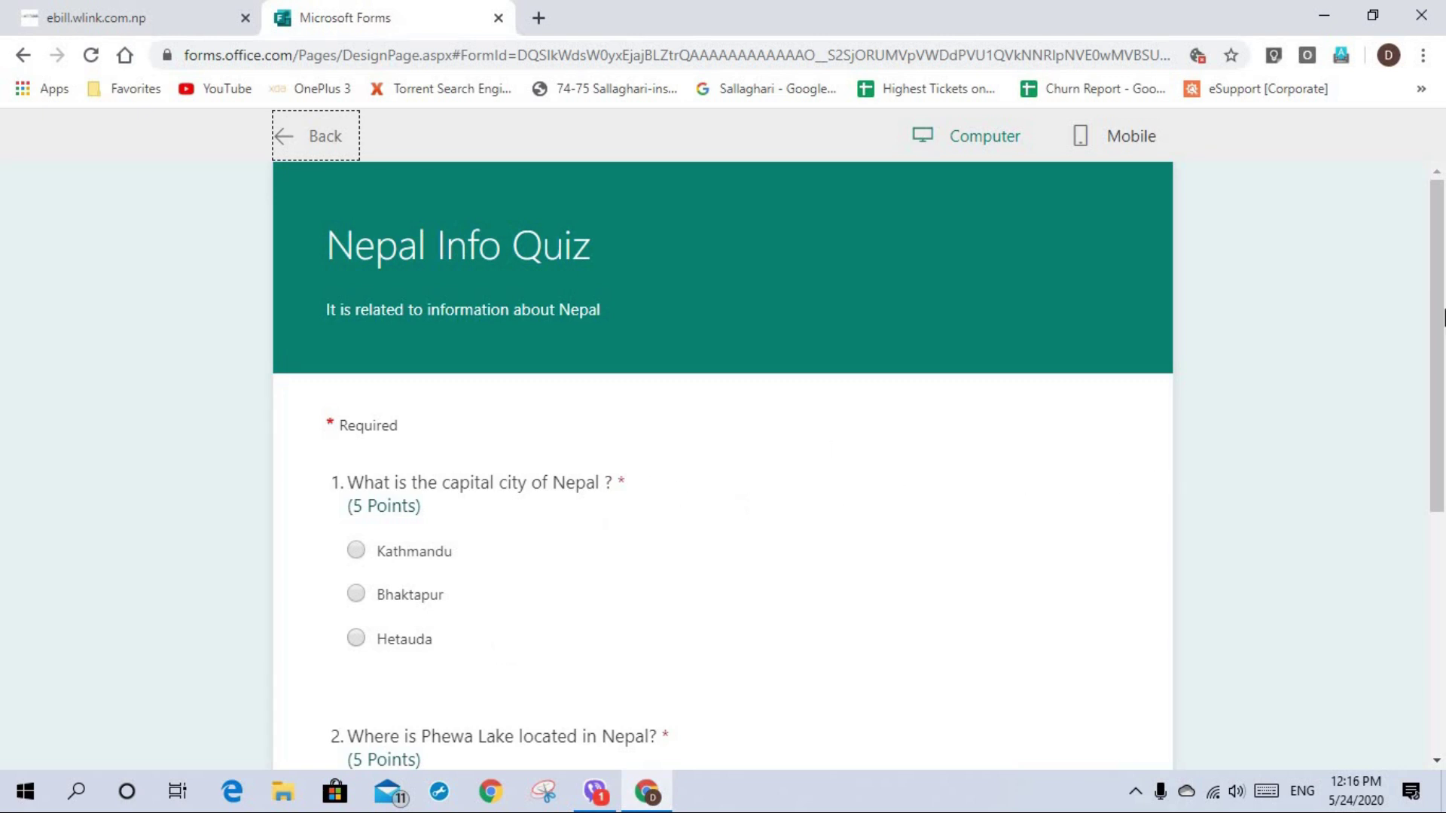
drag(1441, 411, 1441, 475)
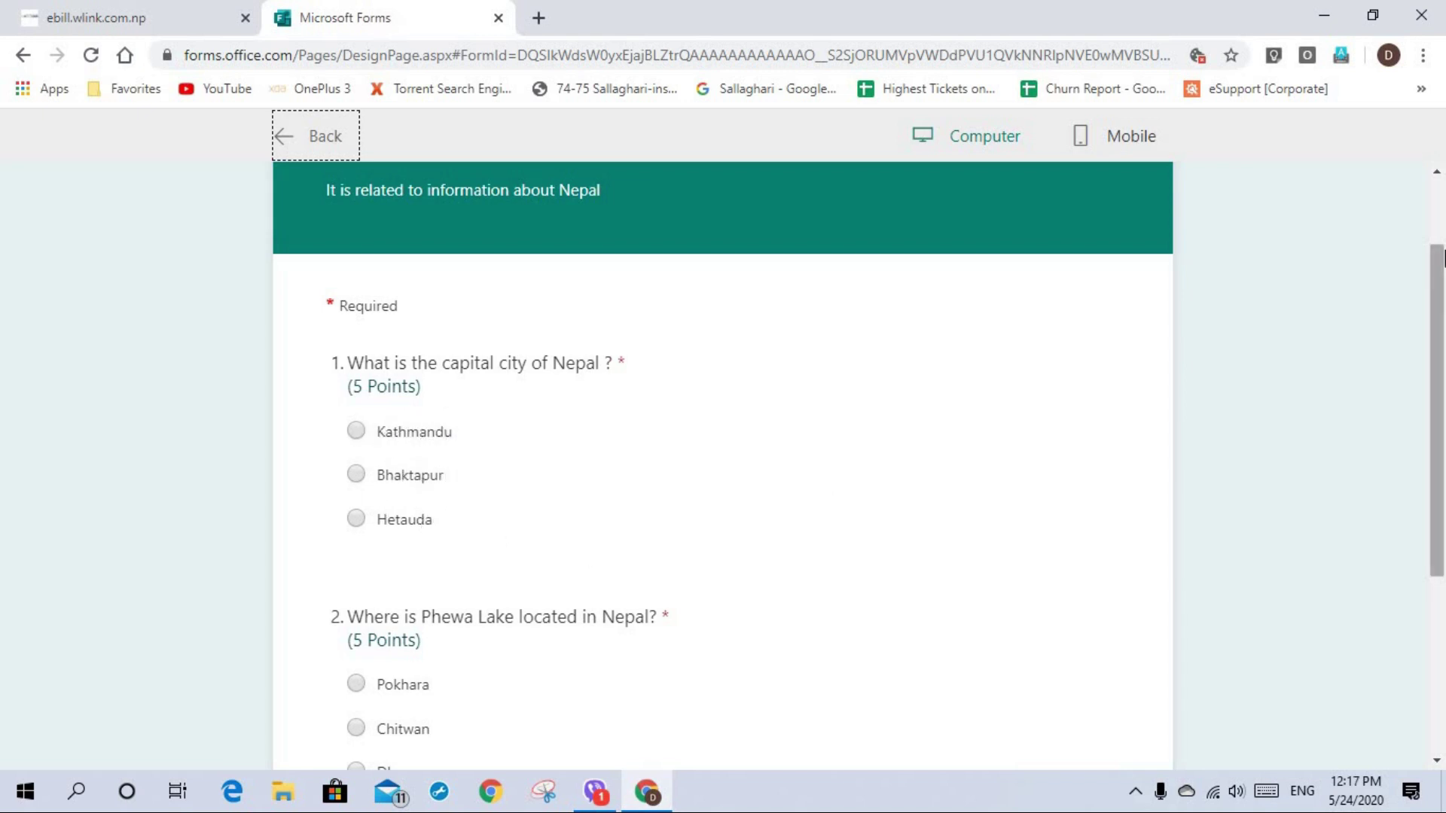
scroll(1438, 286, down, 1)
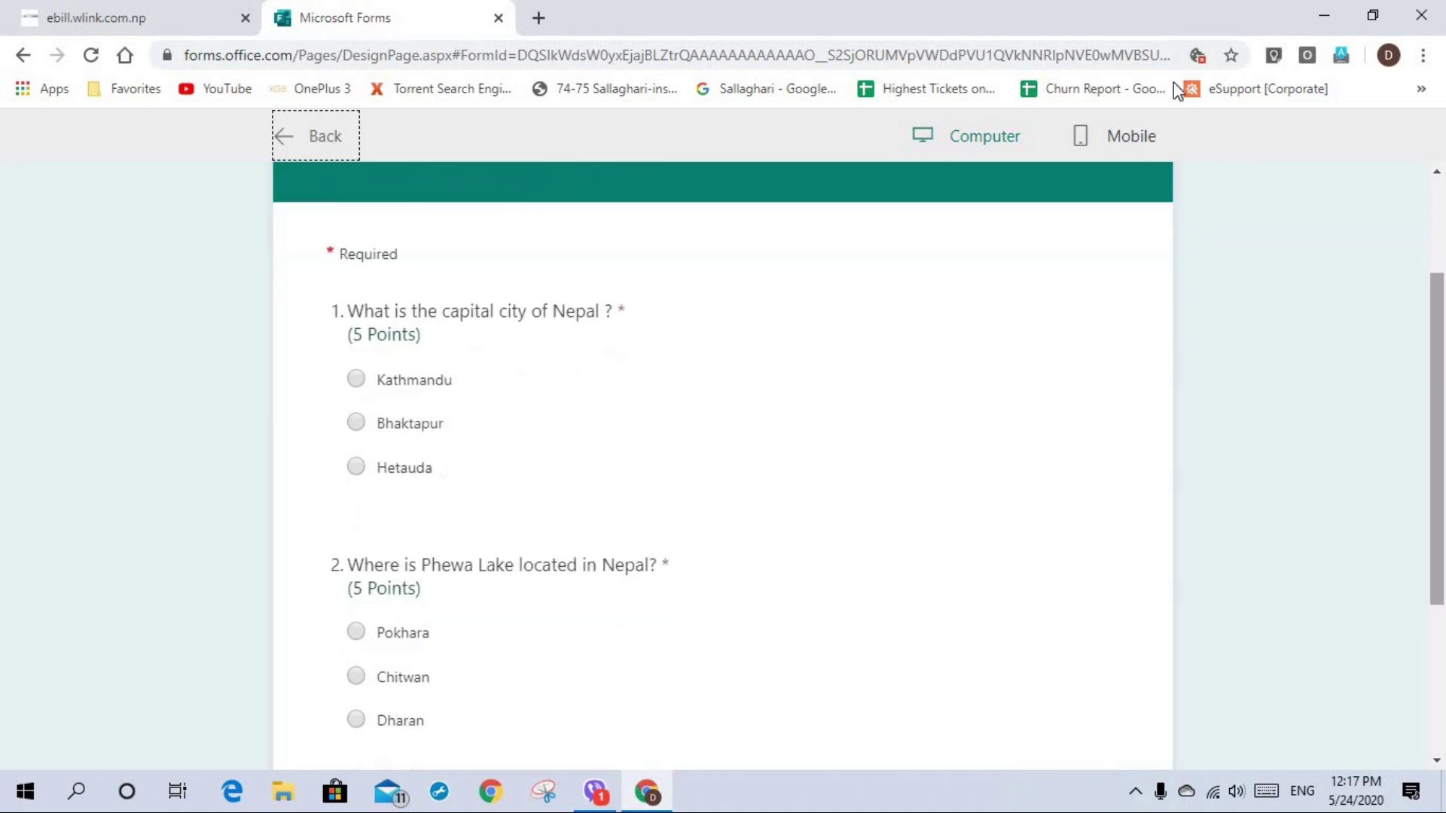
Switch the preview to the mobile layout and look through the whole quiz, returning to its title
click(1112, 148)
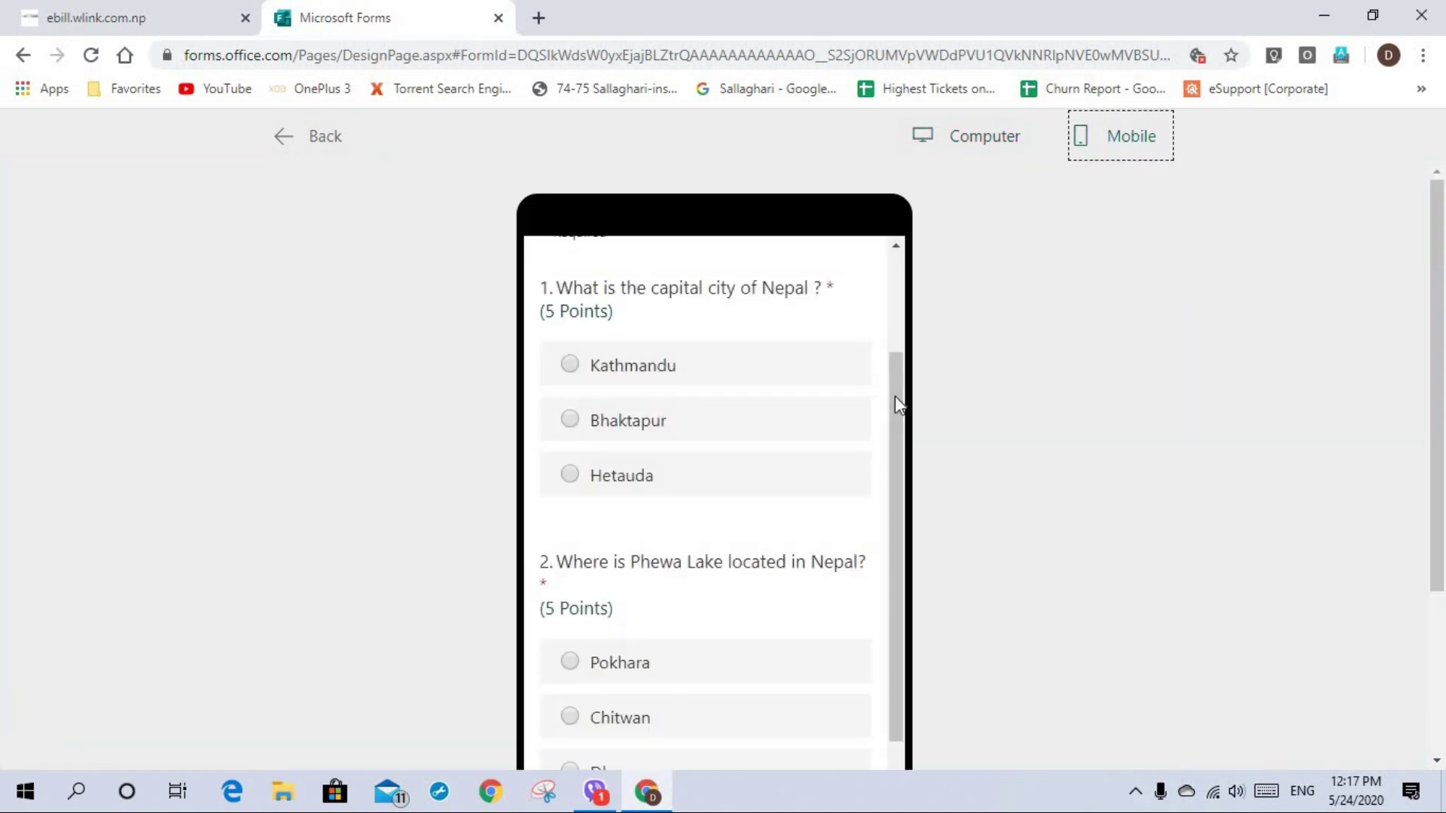
scroll(899, 347, up, 3)
scroll(899, 531, down, 6)
scroll(894, 339, up, 4)
scroll(887, 295, up, 1)
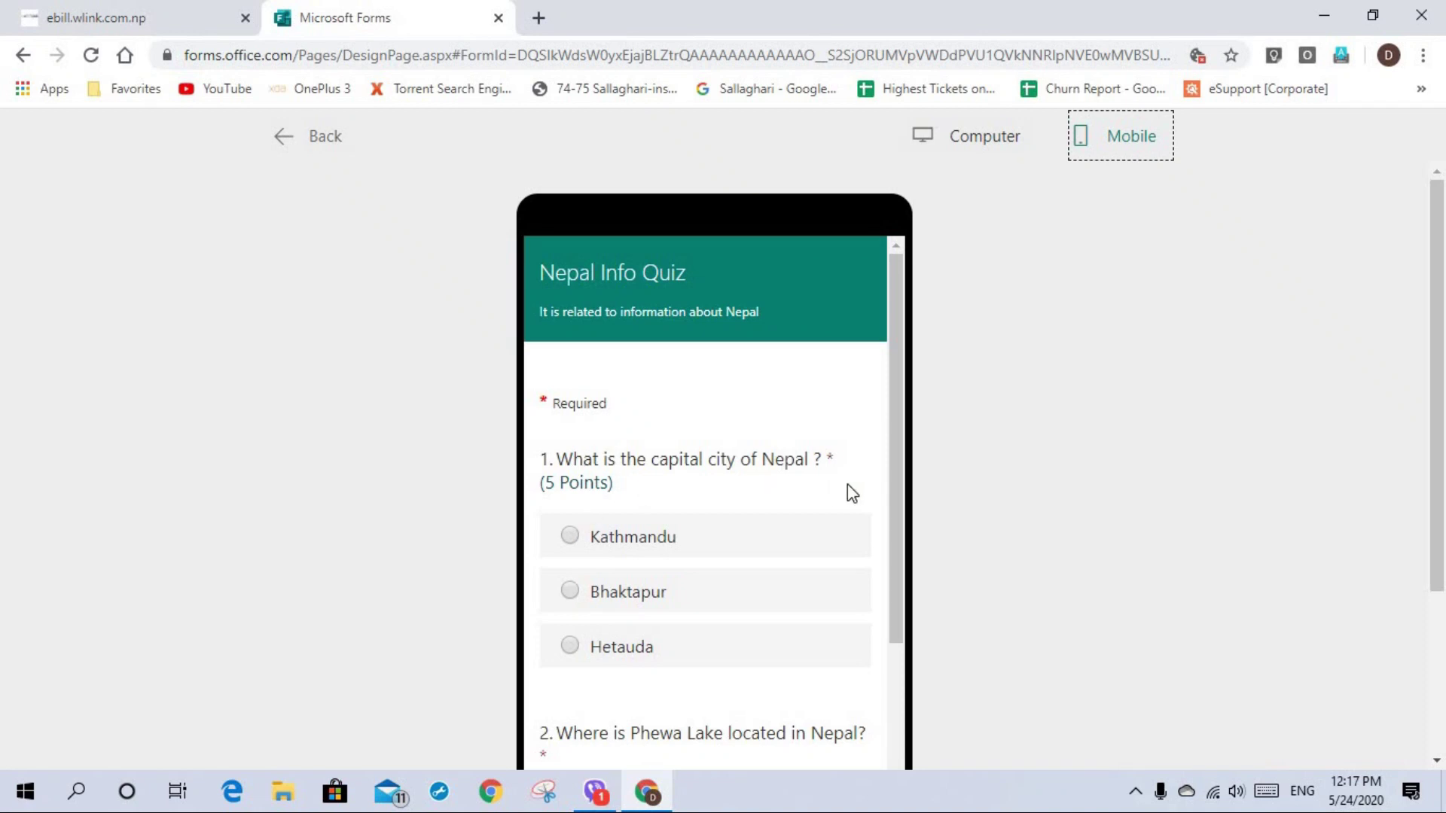
Look through the mobile preview down to the end of the second question and return to the quiz editor
scroll(893, 558, down, 3)
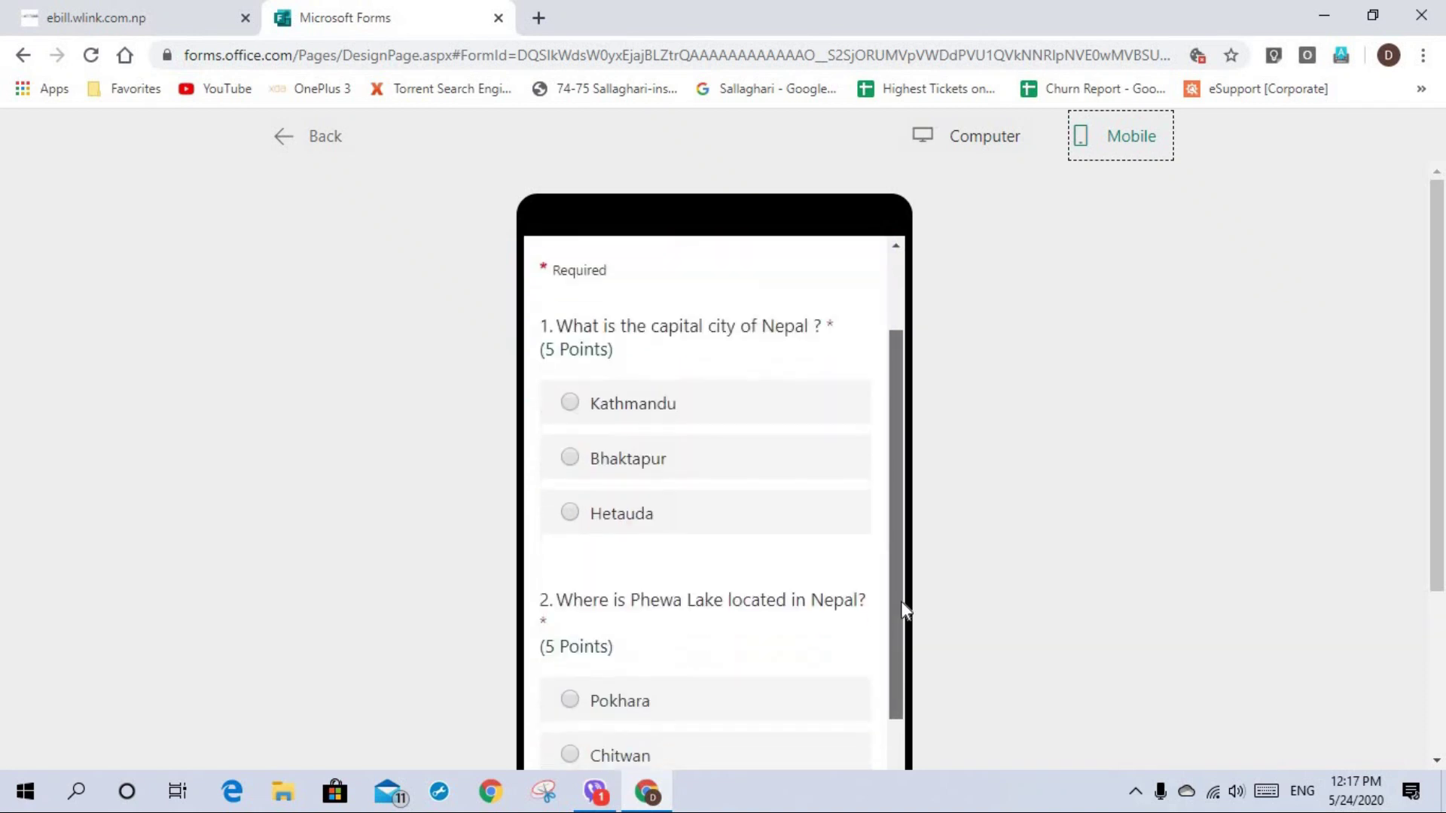
scroll(911, 708, down, 2)
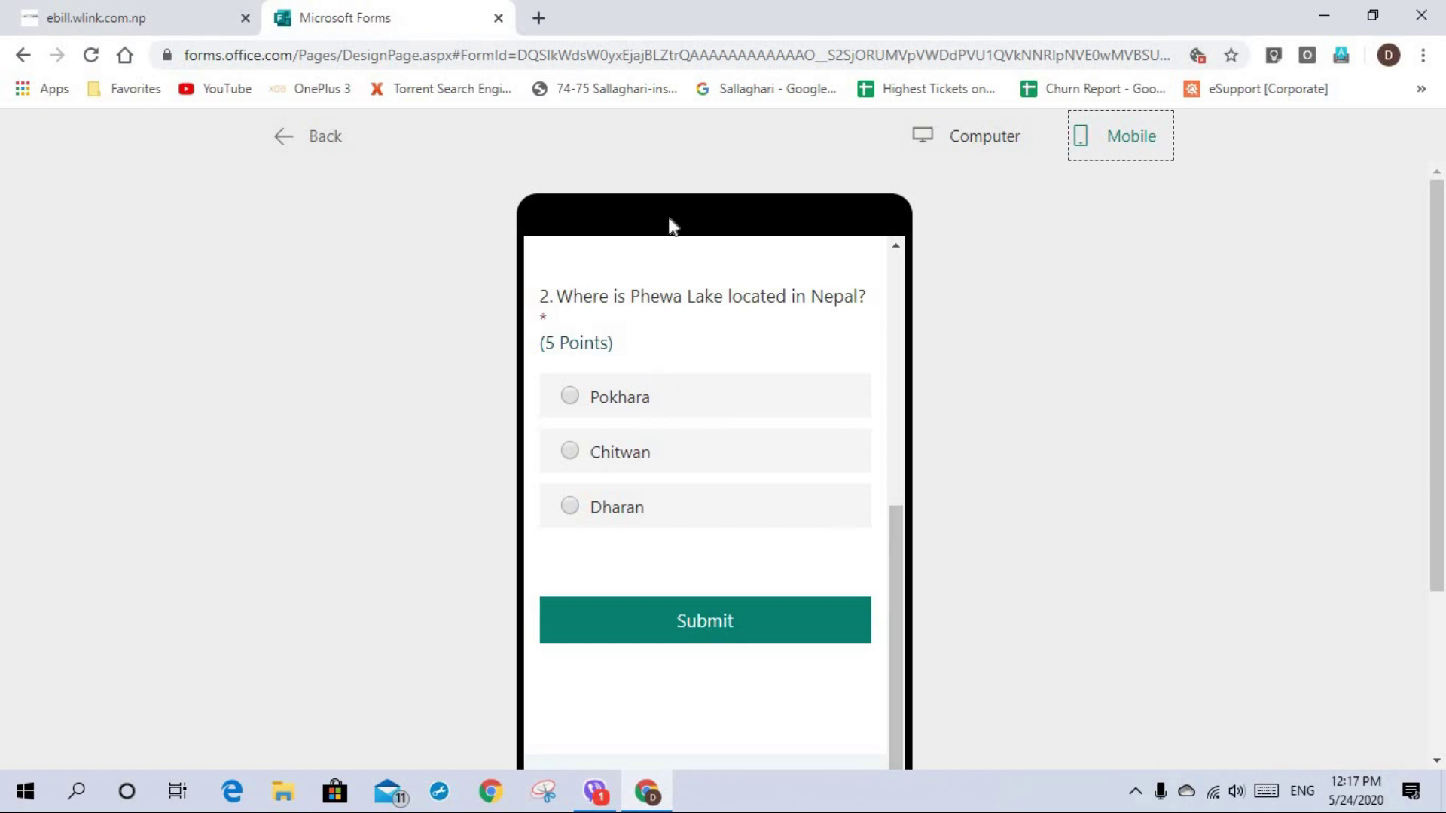
click(284, 140)
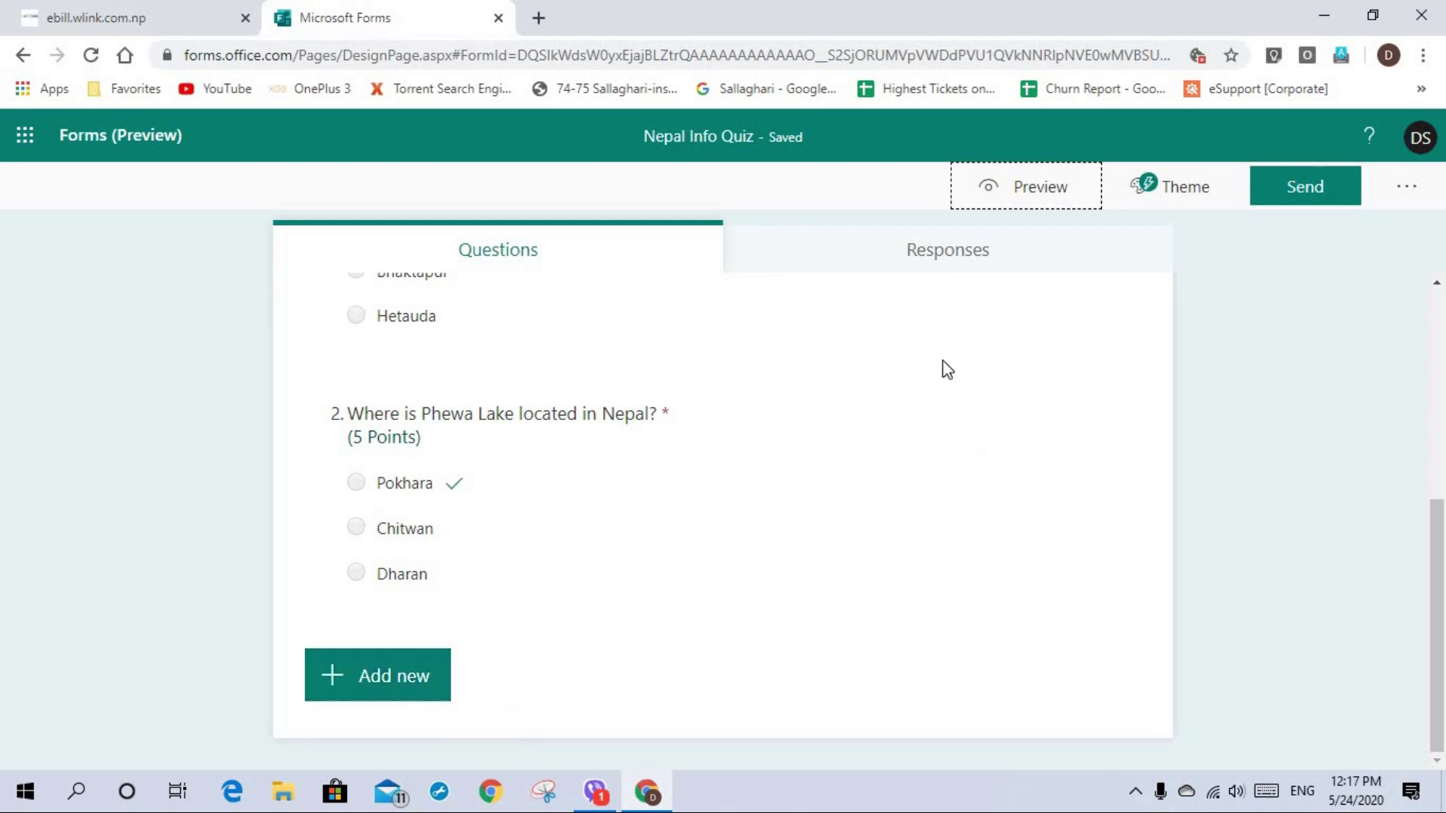
Apply the suggested theme with purple-ribboned gift boxes on a pink background to the quiz and close the theme choices
click(1188, 200)
click(1121, 539)
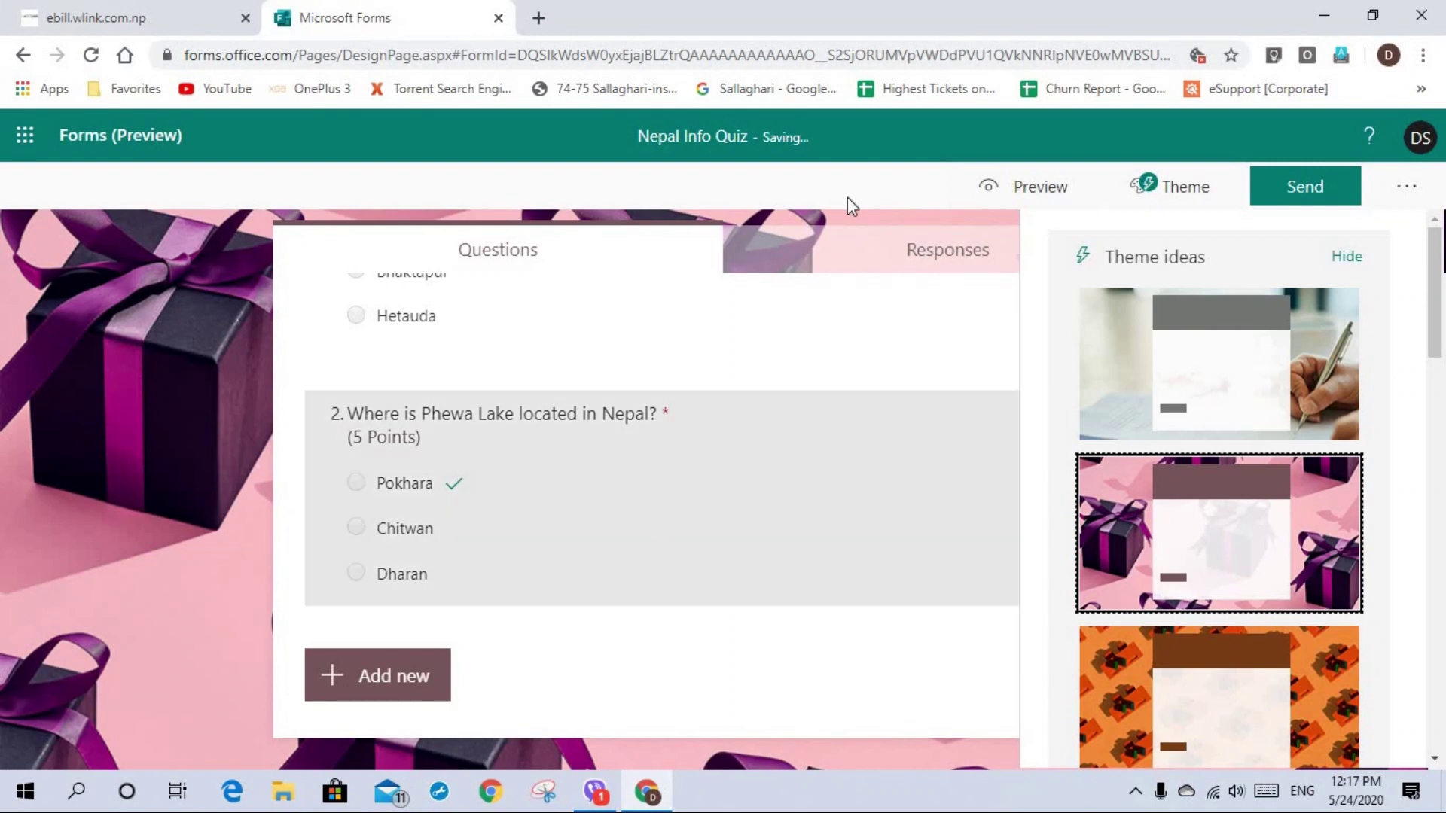
click(864, 192)
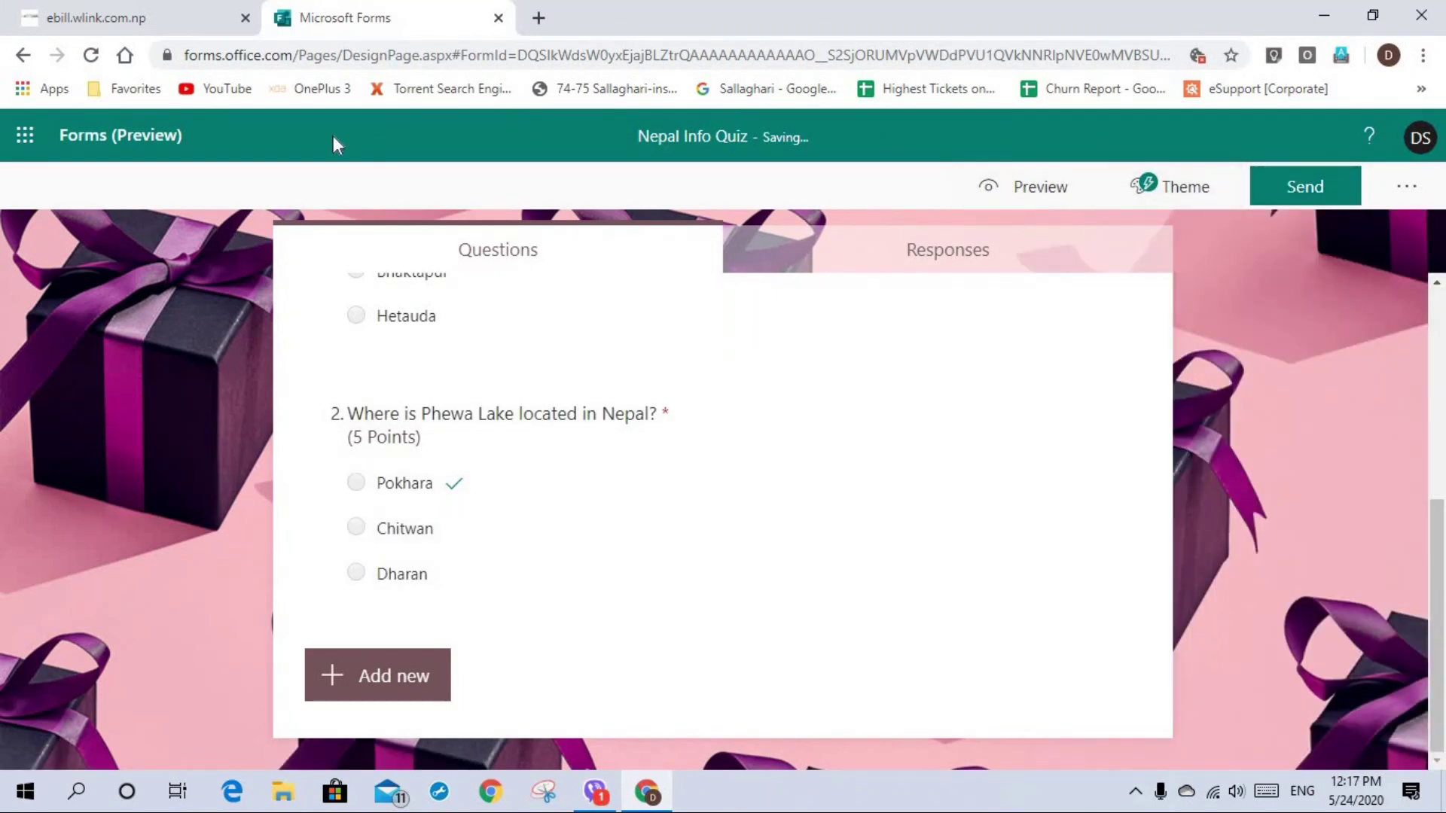
click(27, 140)
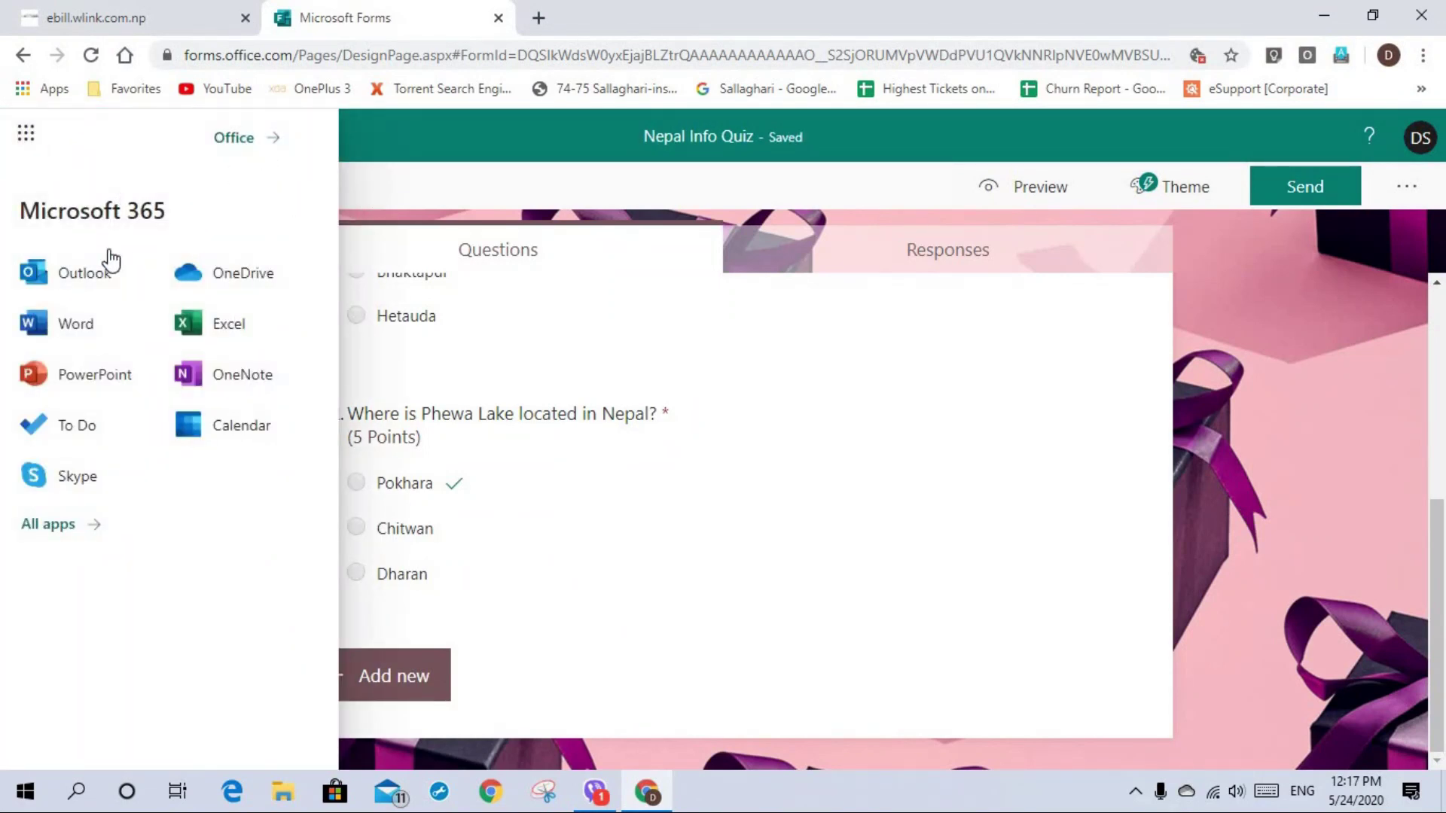
click(443, 185)
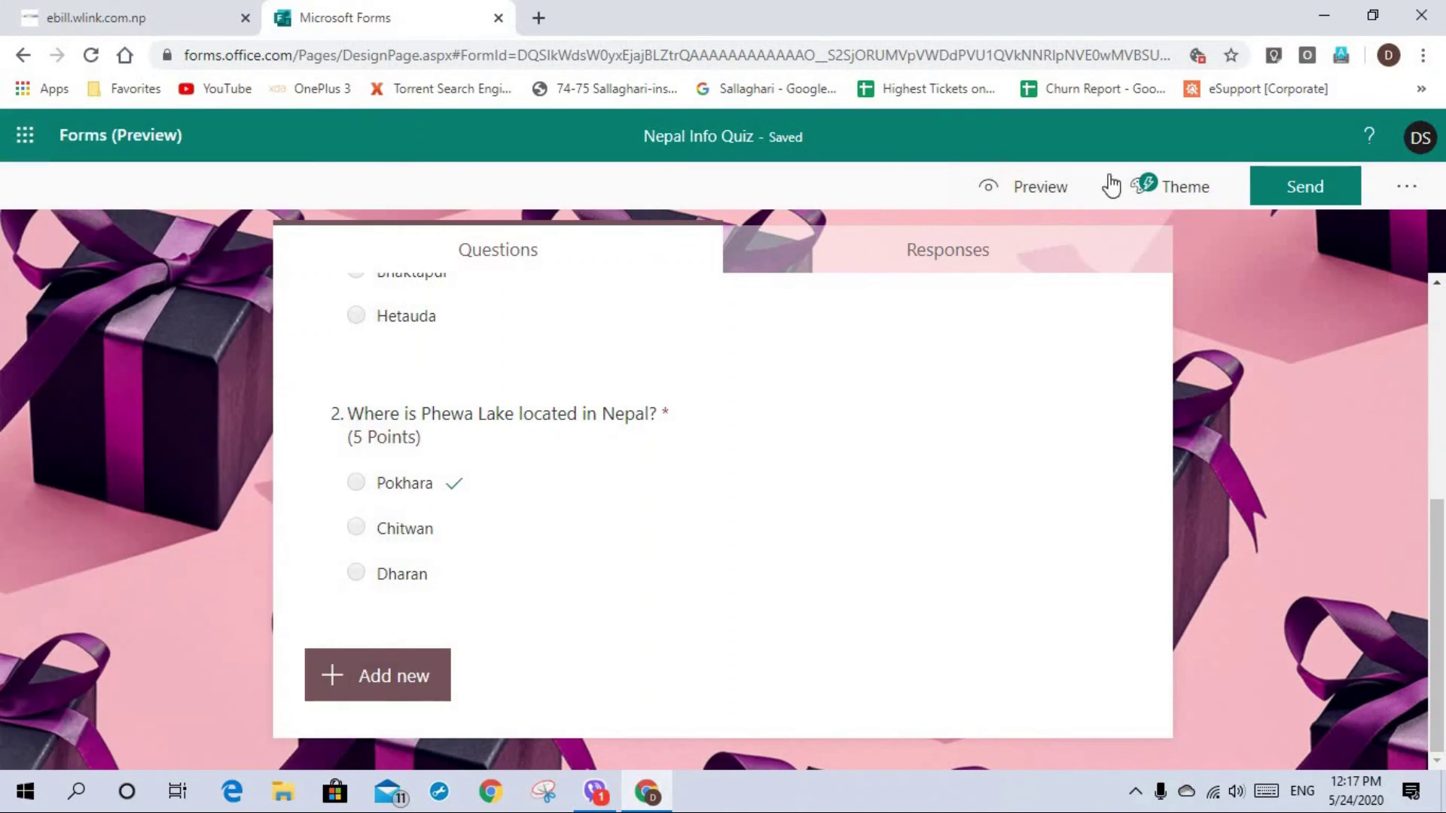
Open the quiz's sending options and examine the response link meant for anyone with the link
click(1290, 185)
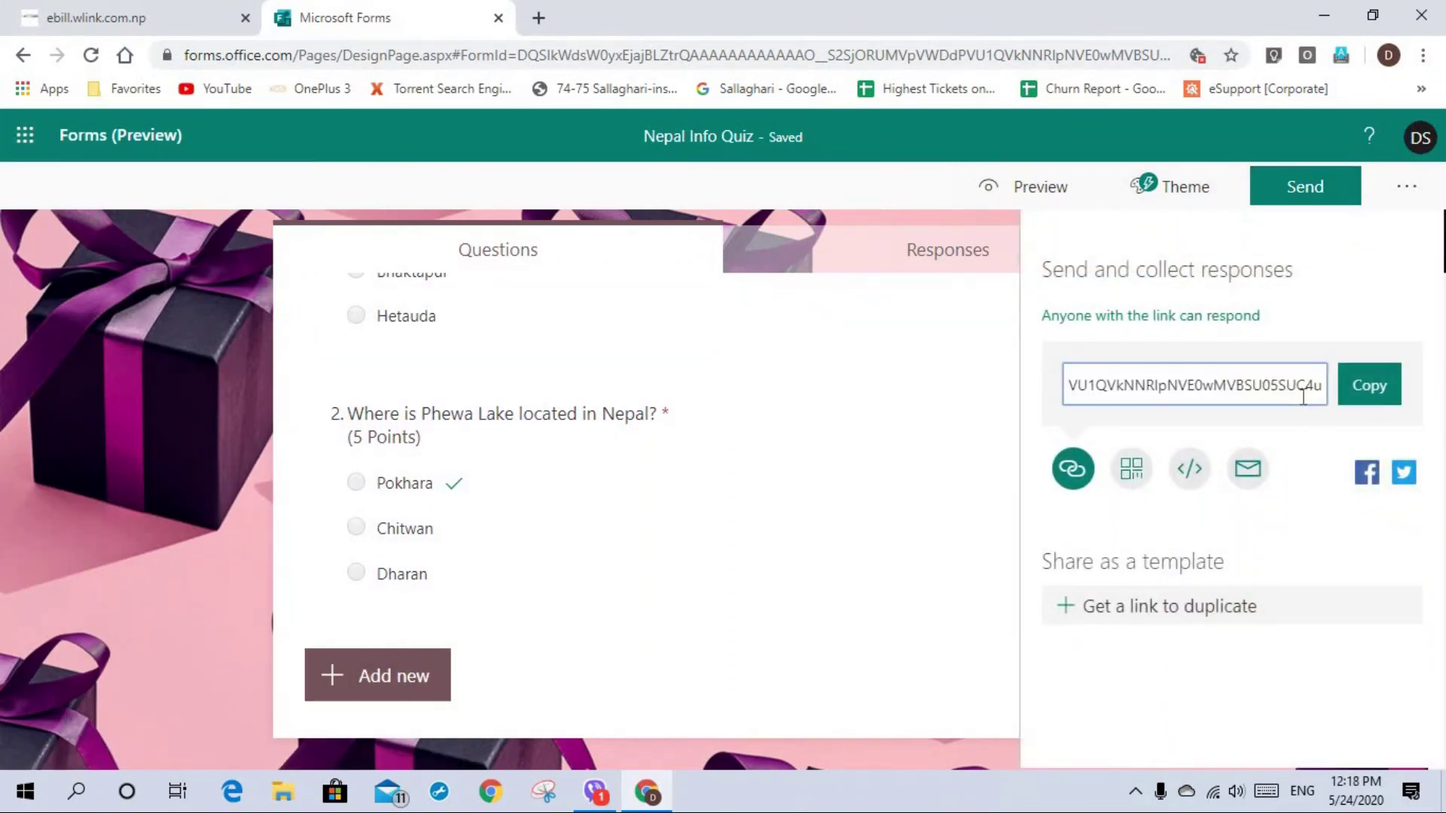
click(1303, 396)
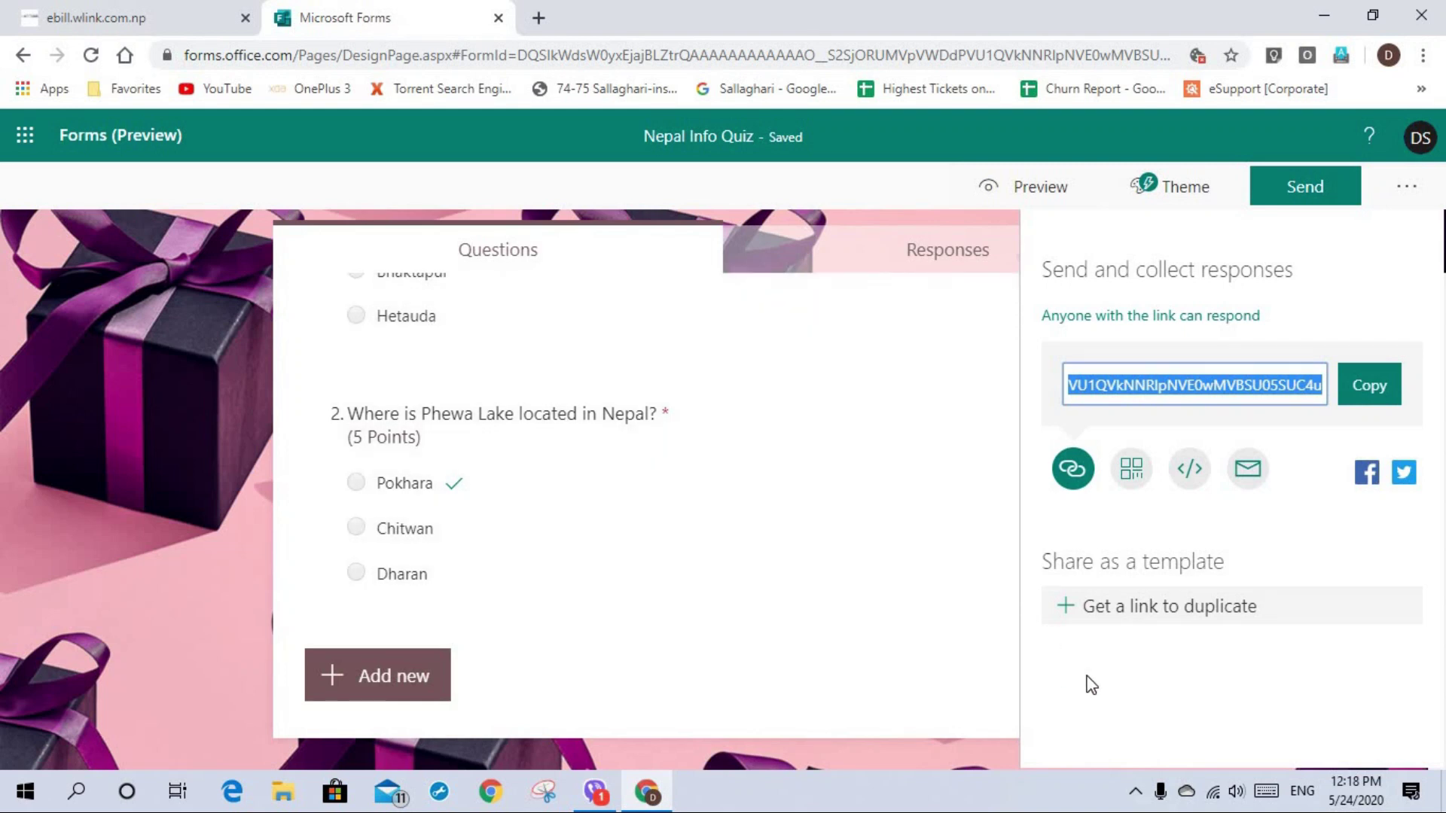
click(1082, 679)
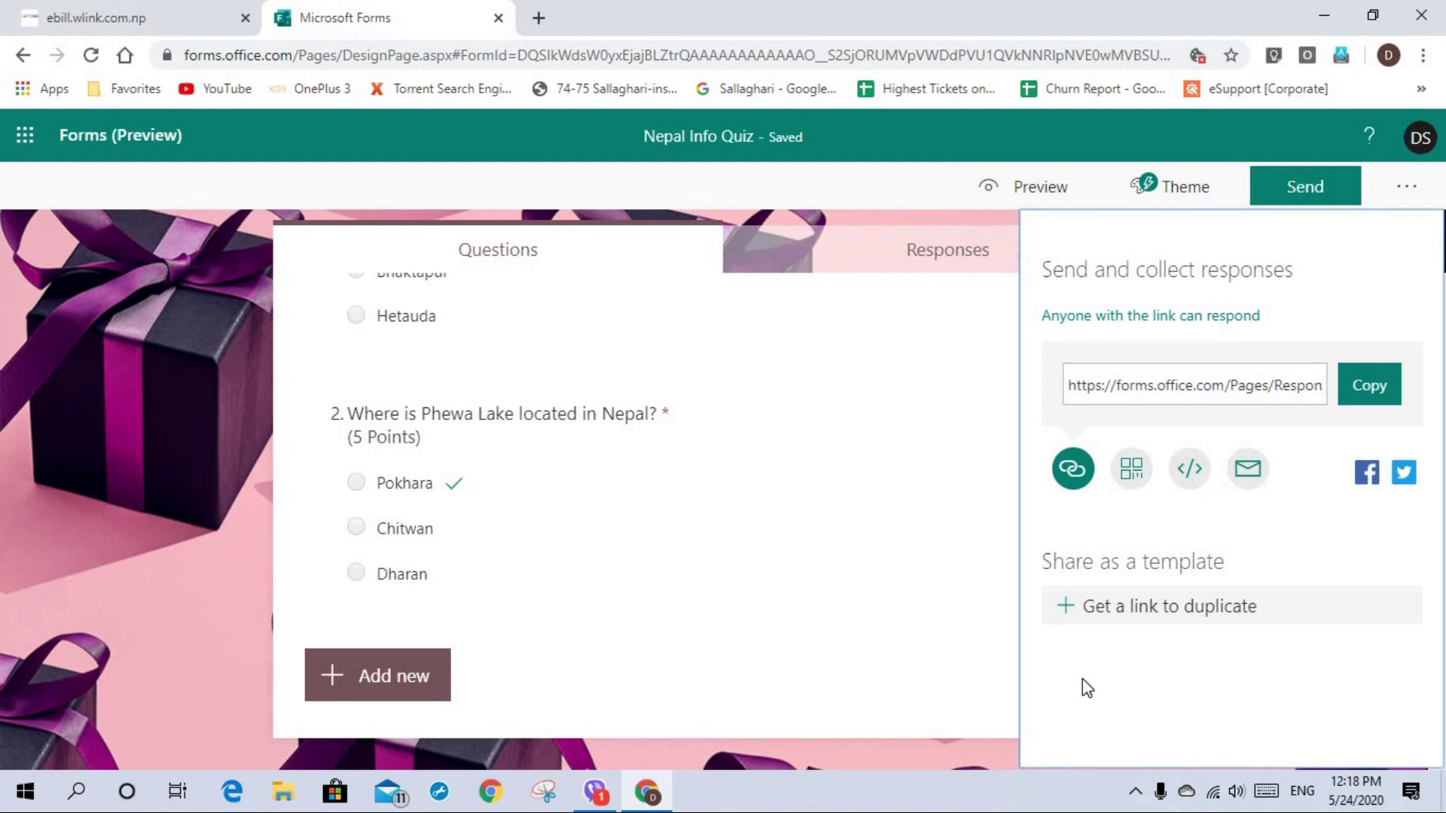